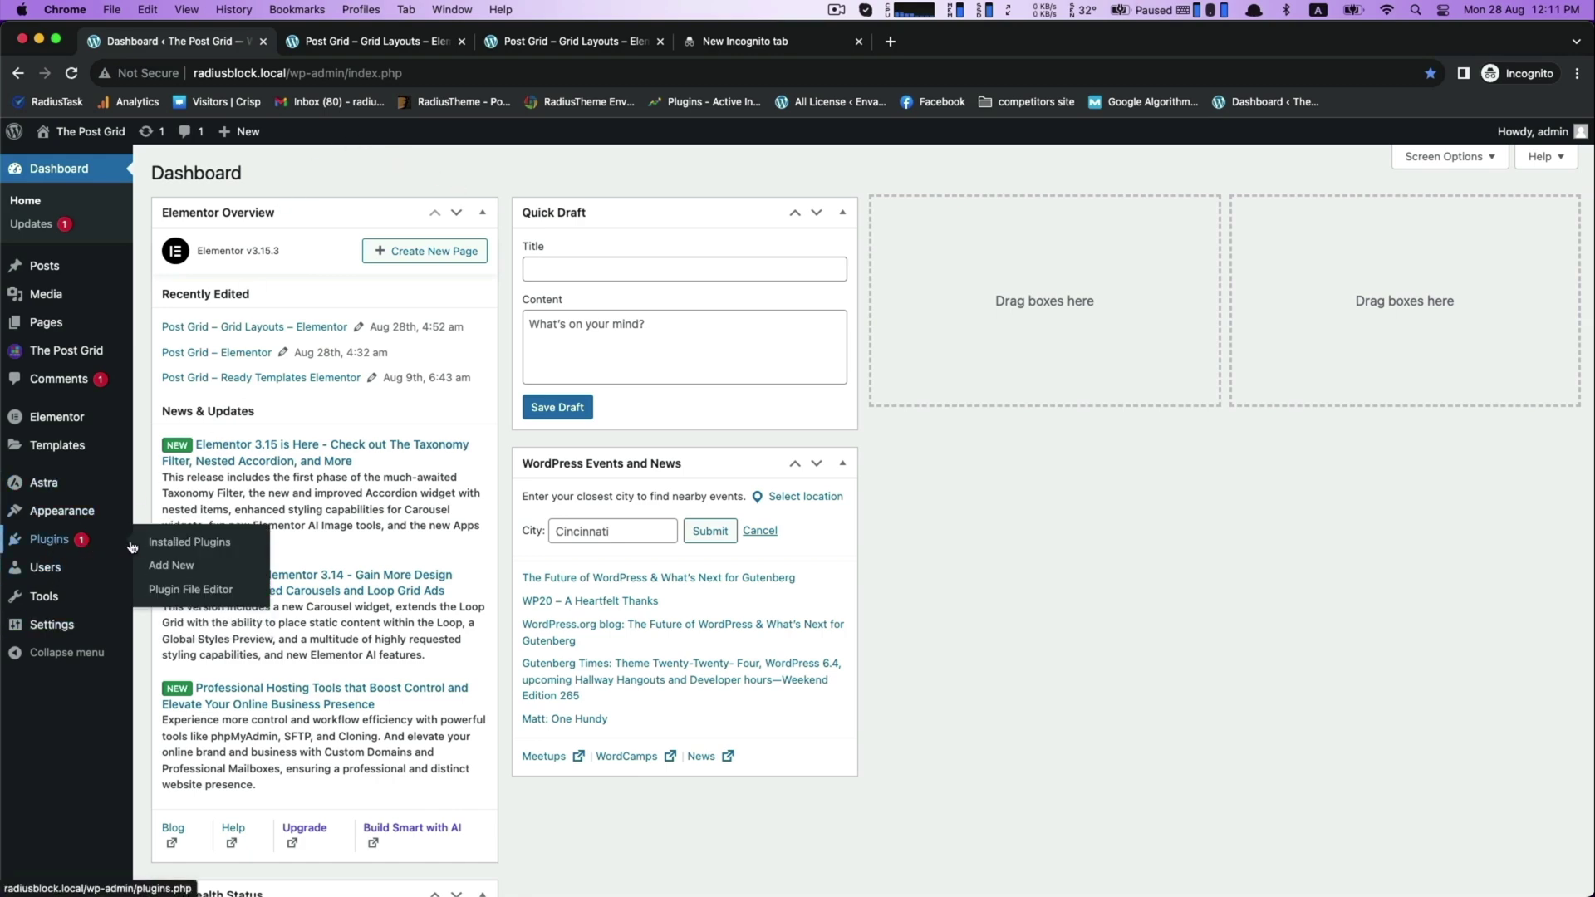
Filter installed plugins to Active and confirm Elementor and The Post Grid are activated.
{"action": "left_click", "coordinate": [168, 542]}
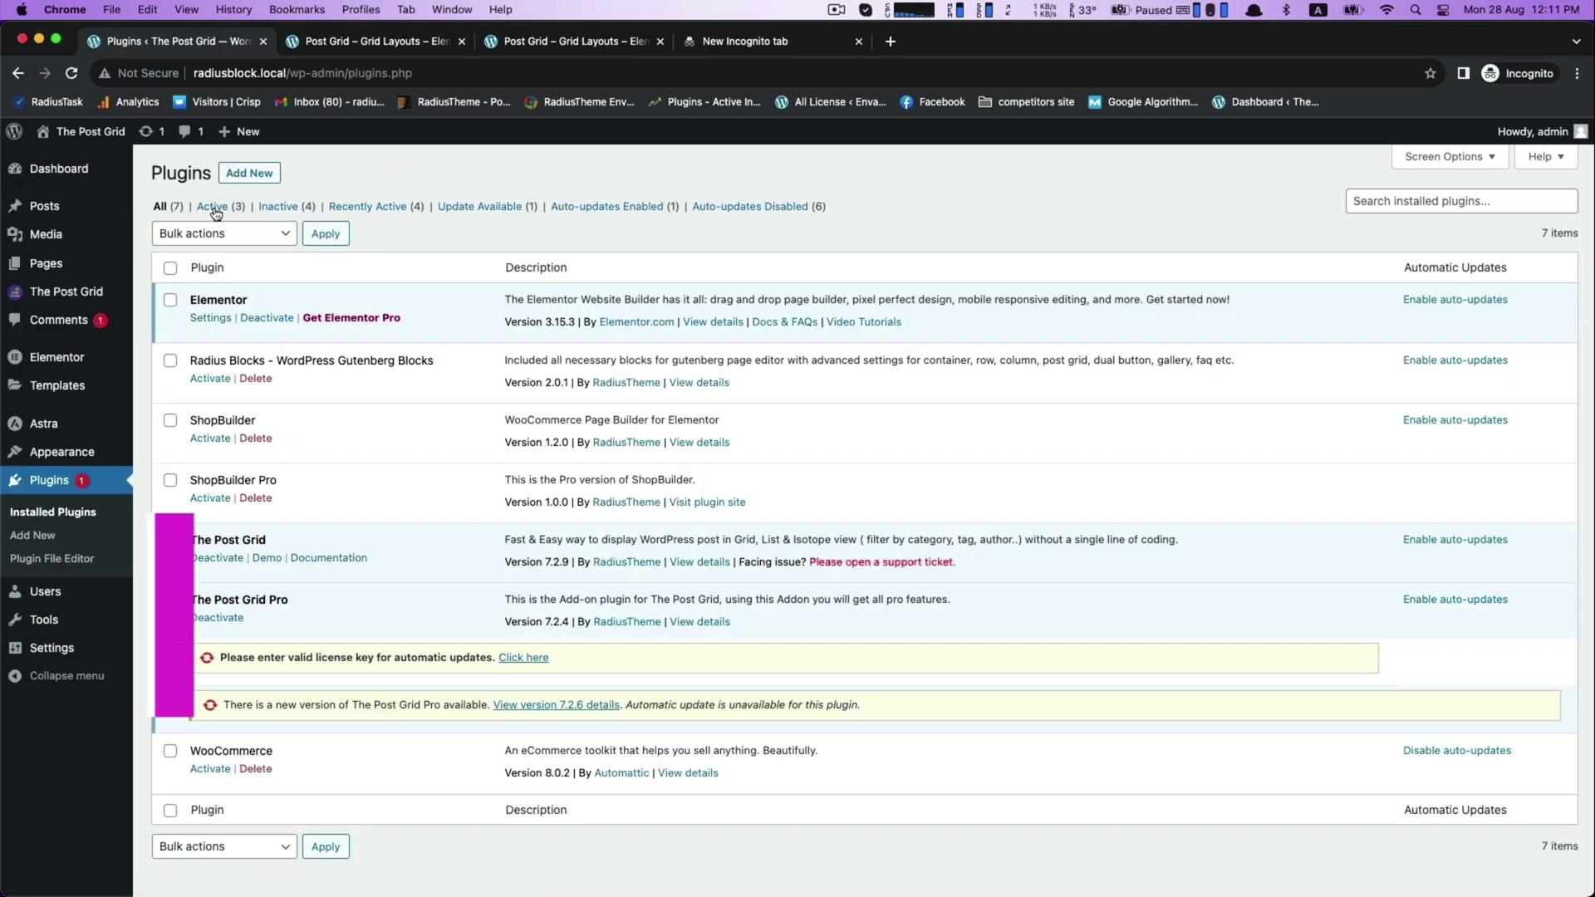
{"action": "left_click", "coordinate": [213, 207]}
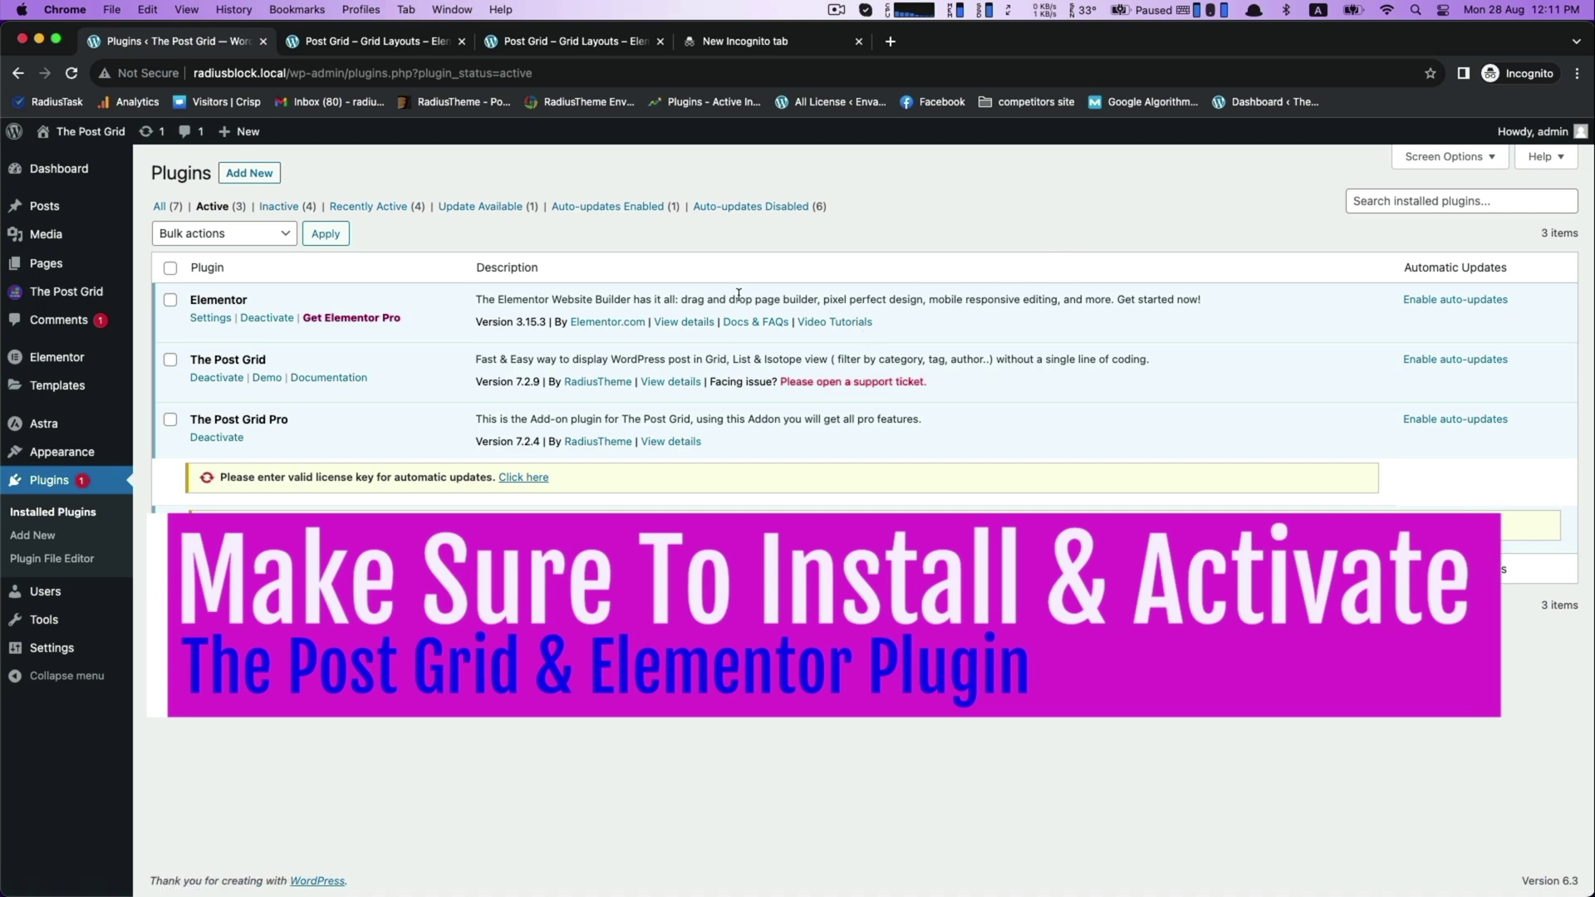
{"action": "left_click_drag", "start_coordinate": [192, 305], "coordinate": [248, 304]}
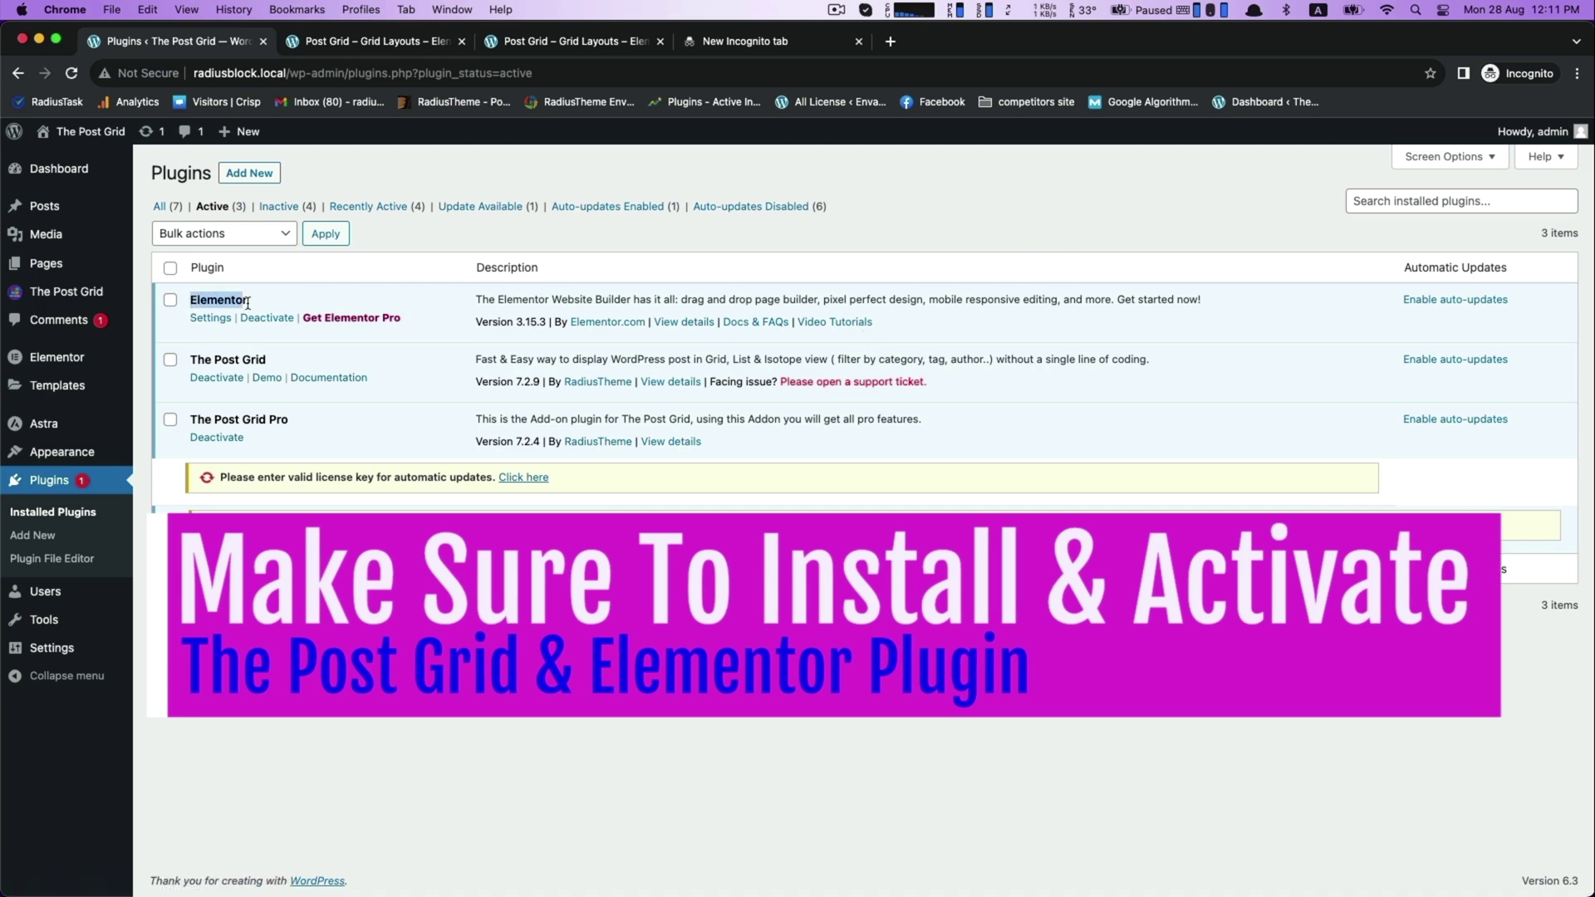
{"action": "left_click", "coordinate": [216, 359]}
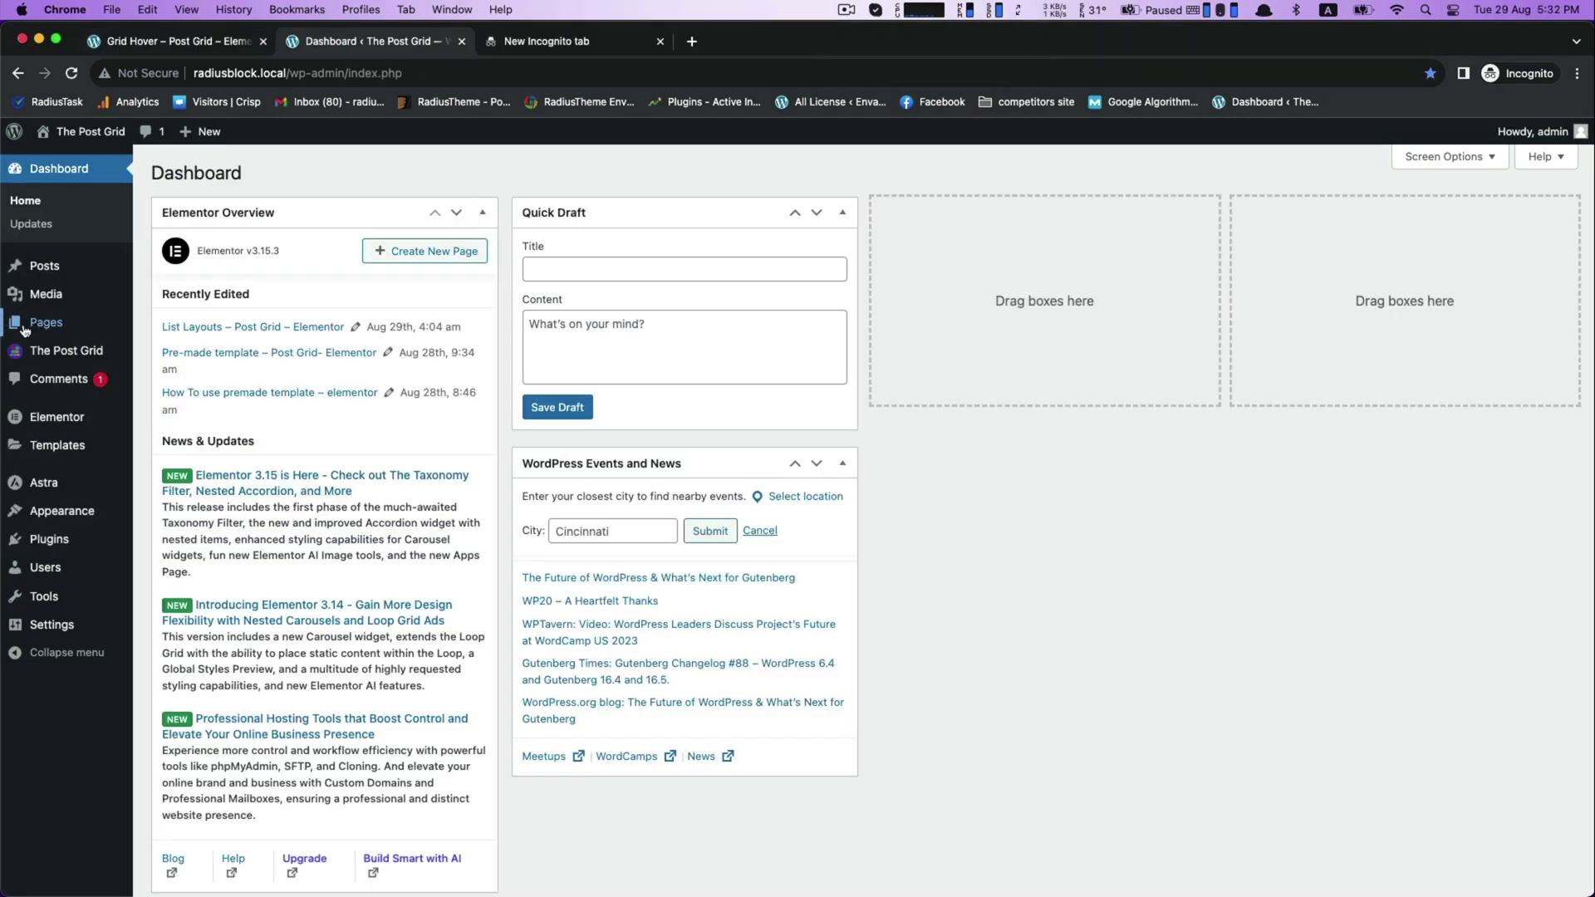
Create a new page titled 'Grid hover - Post grid - Elementor'.
{"action": "mouse_move", "coordinate": [72, 324]}
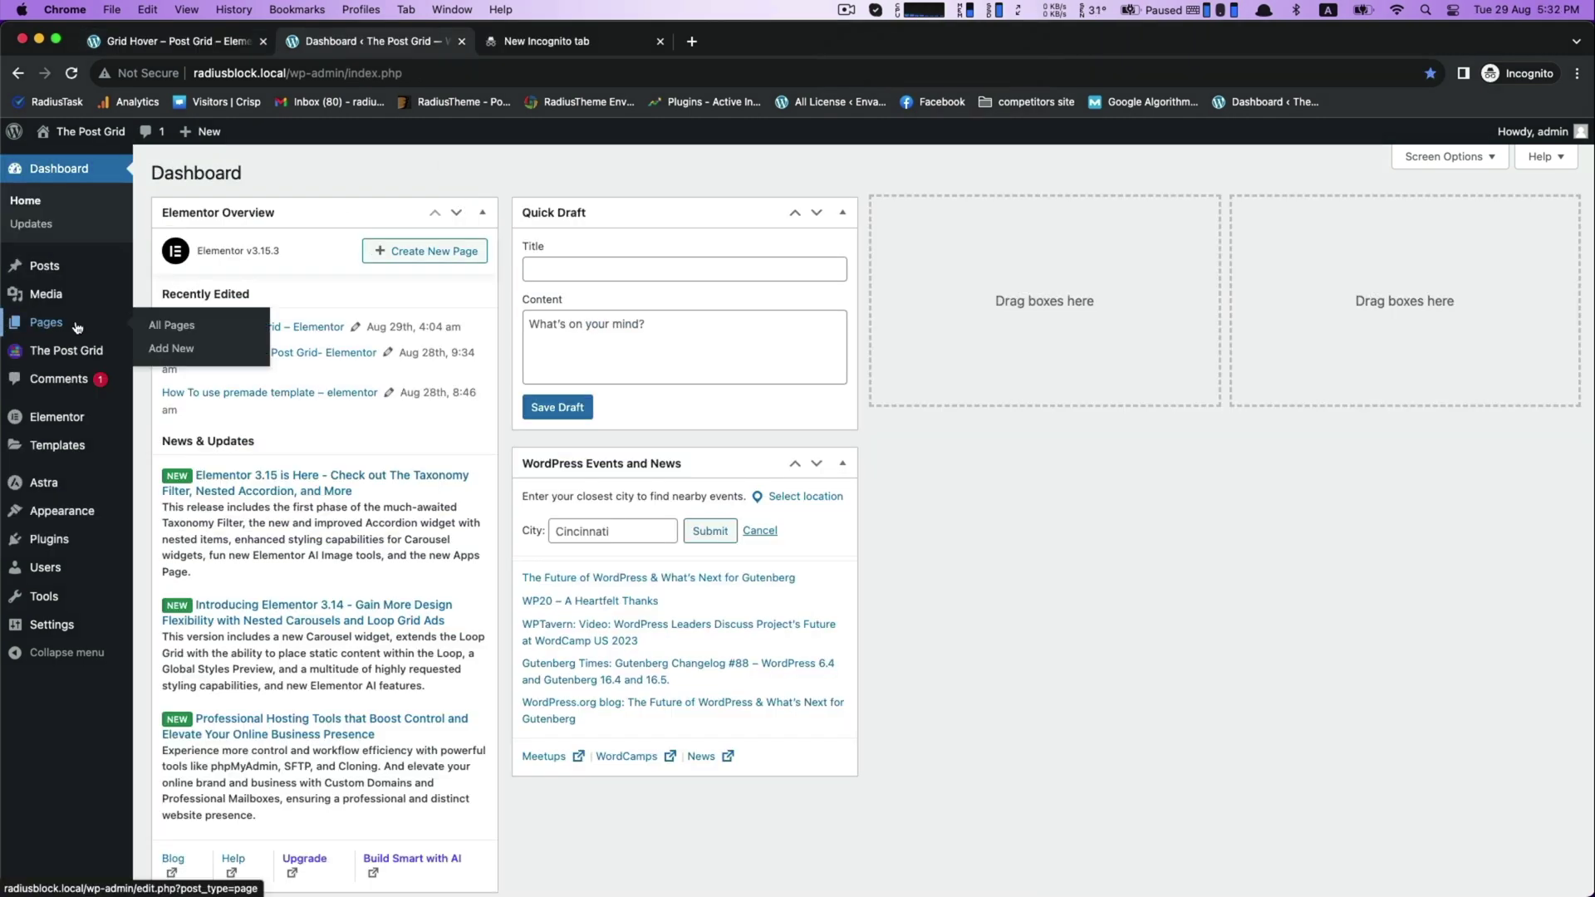
{"action": "left_click", "coordinate": [188, 357]}
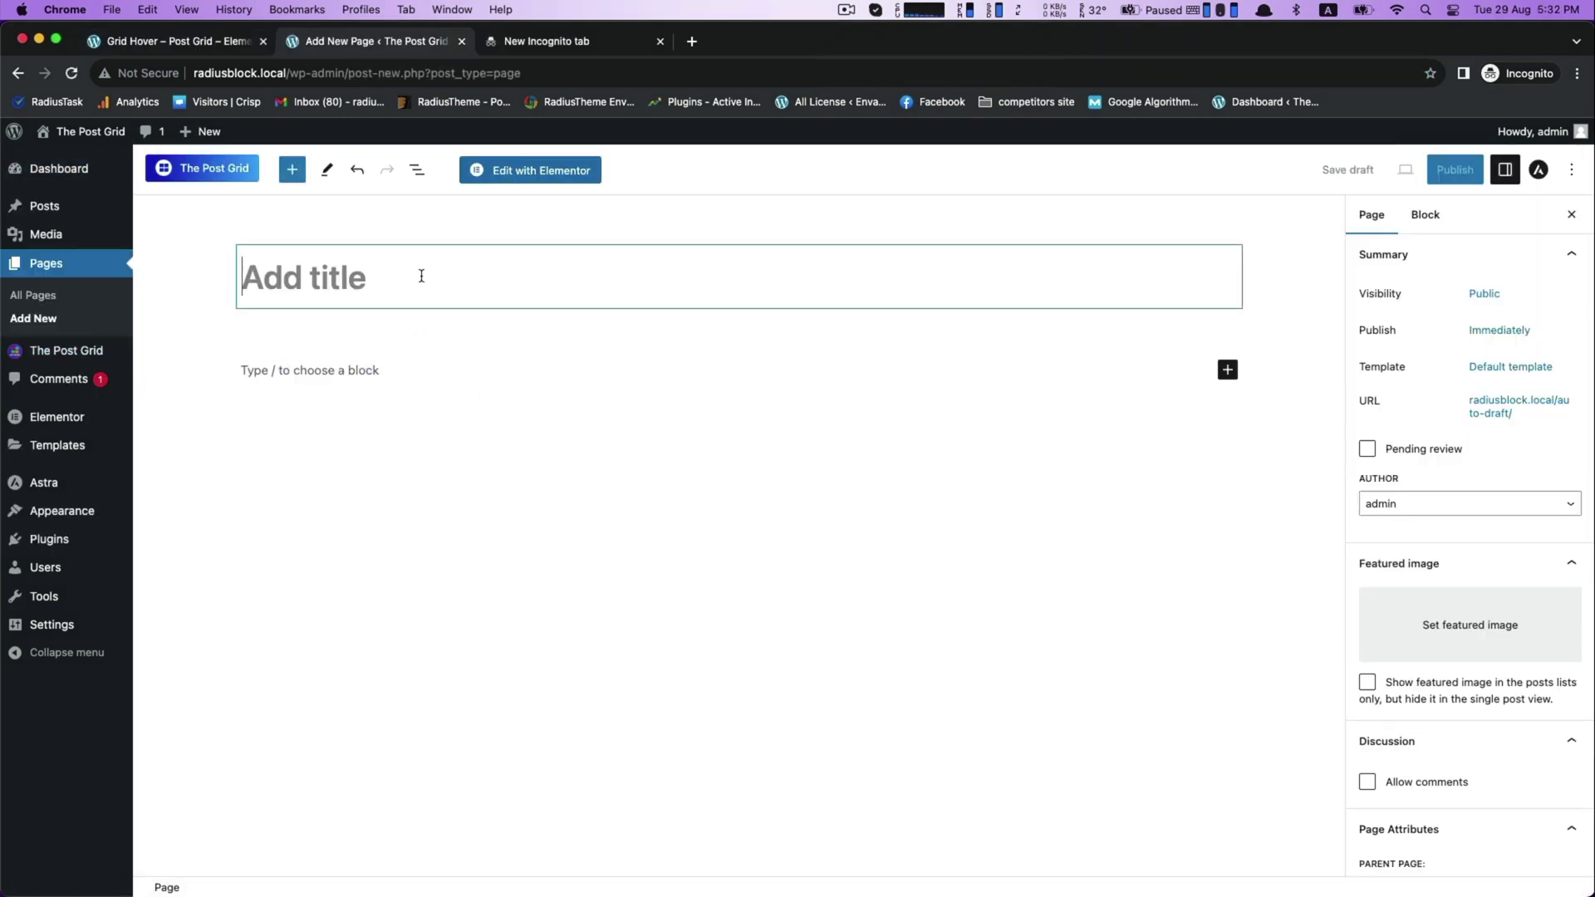
{"action": "type", "text": "Gric"}
{"action": "key", "text": "BackSpace"}
{"action": "type", "text": "d "}
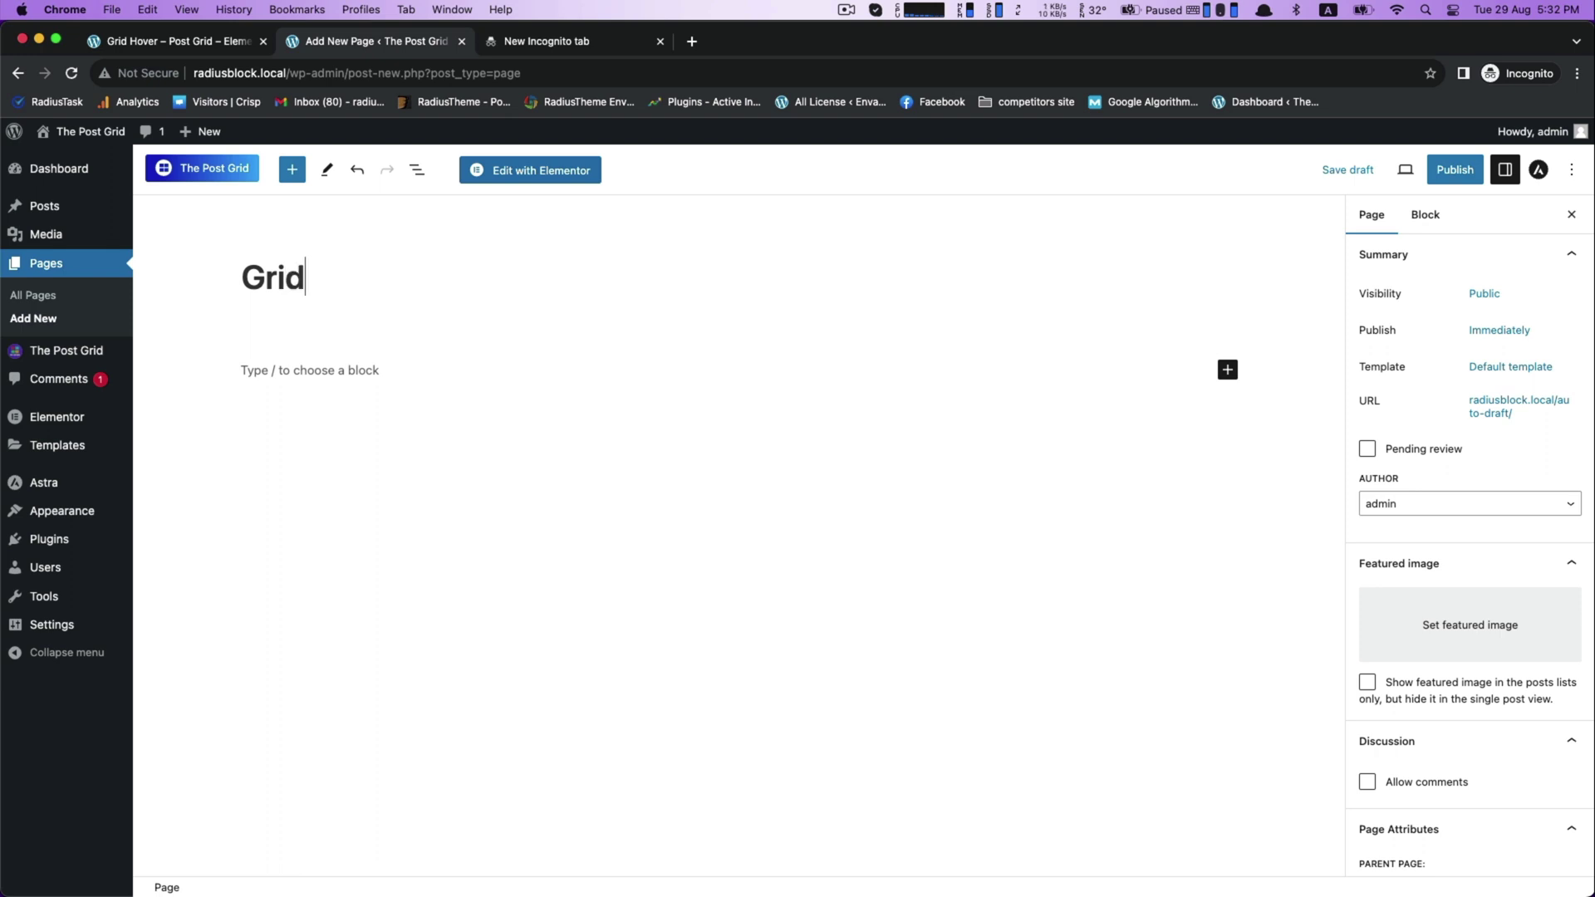
{"action": "type", "text": "hover"}
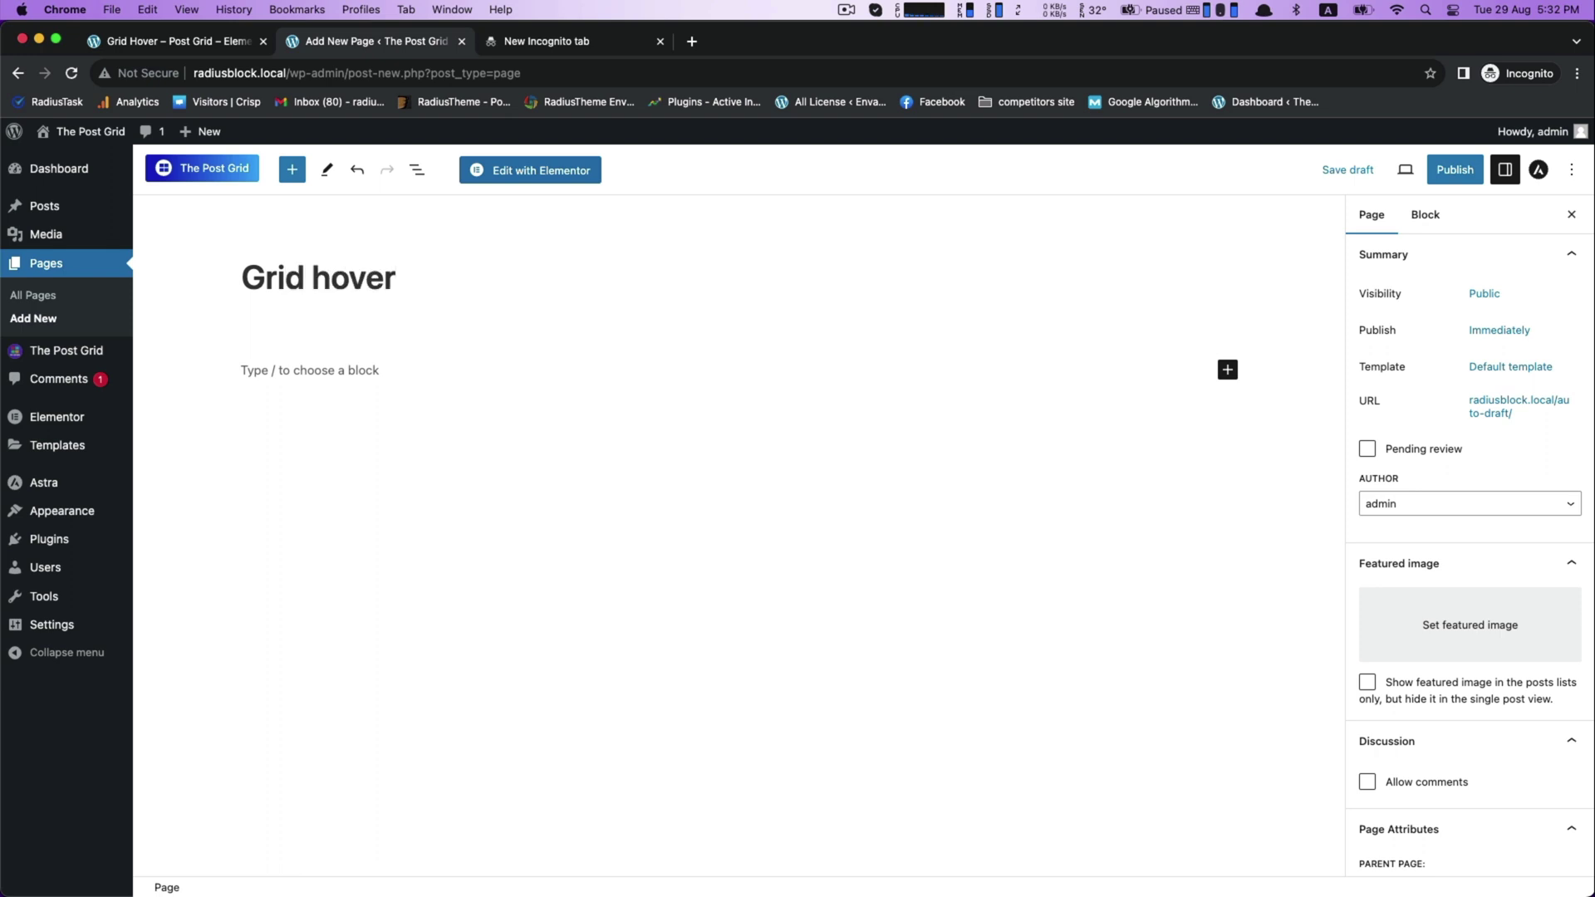
{"action": "type", "text": " - Post grid"}
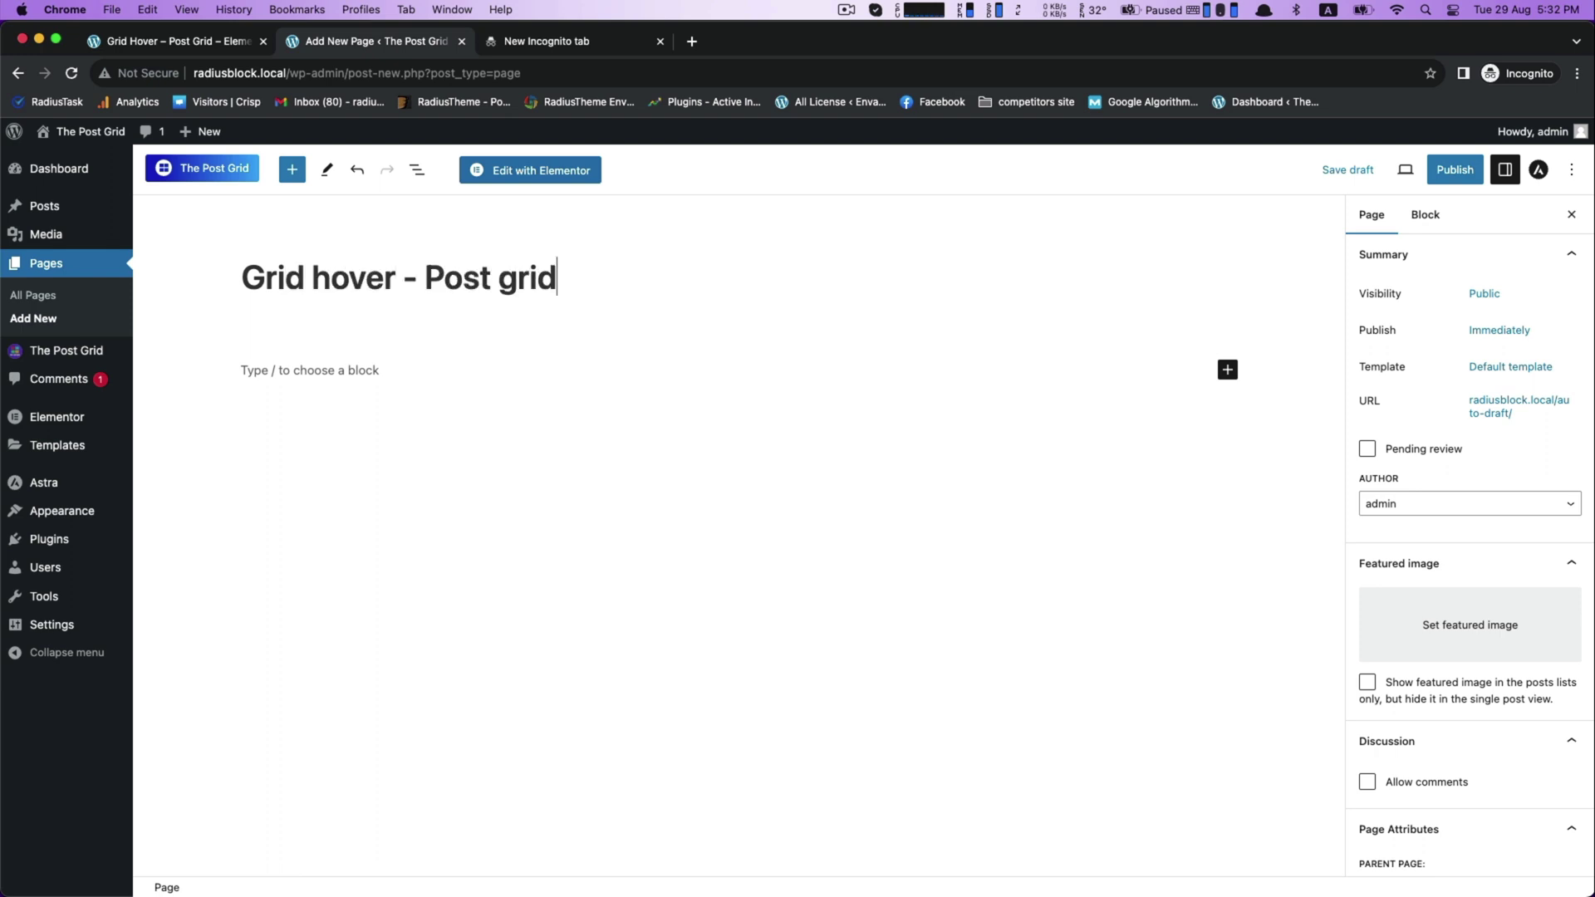
{"action": "type", "text": " - Elementor"}
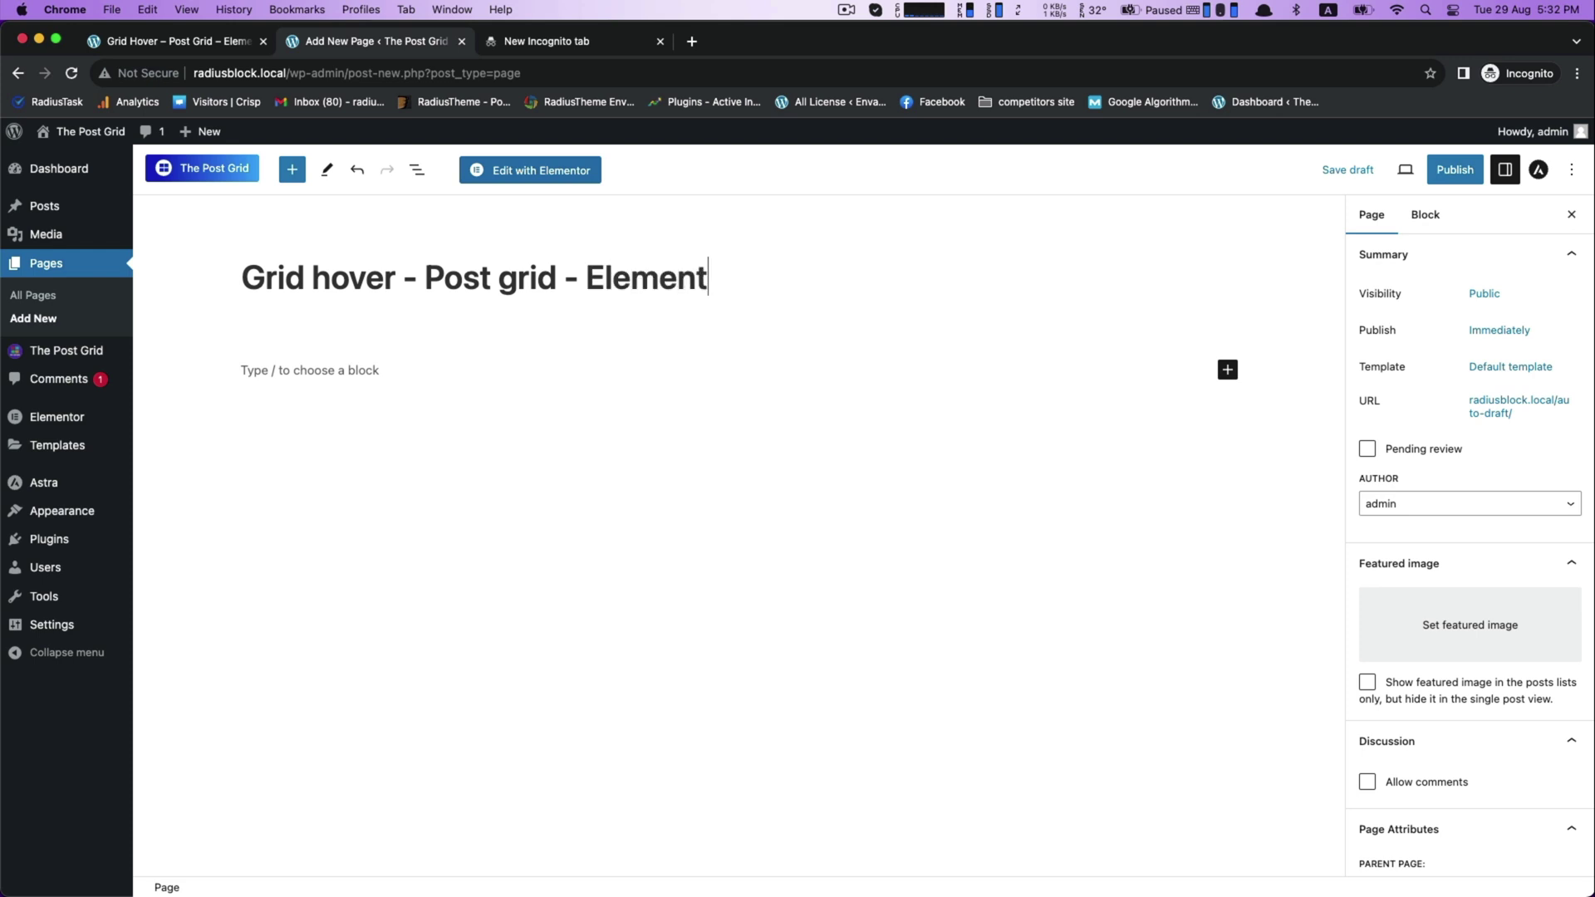
Add the TPG - Grid Hover Layout widget, preview Layouts 3 through 11, and choose Layout 2.
{"action": "left_click", "coordinate": [496, 170]}
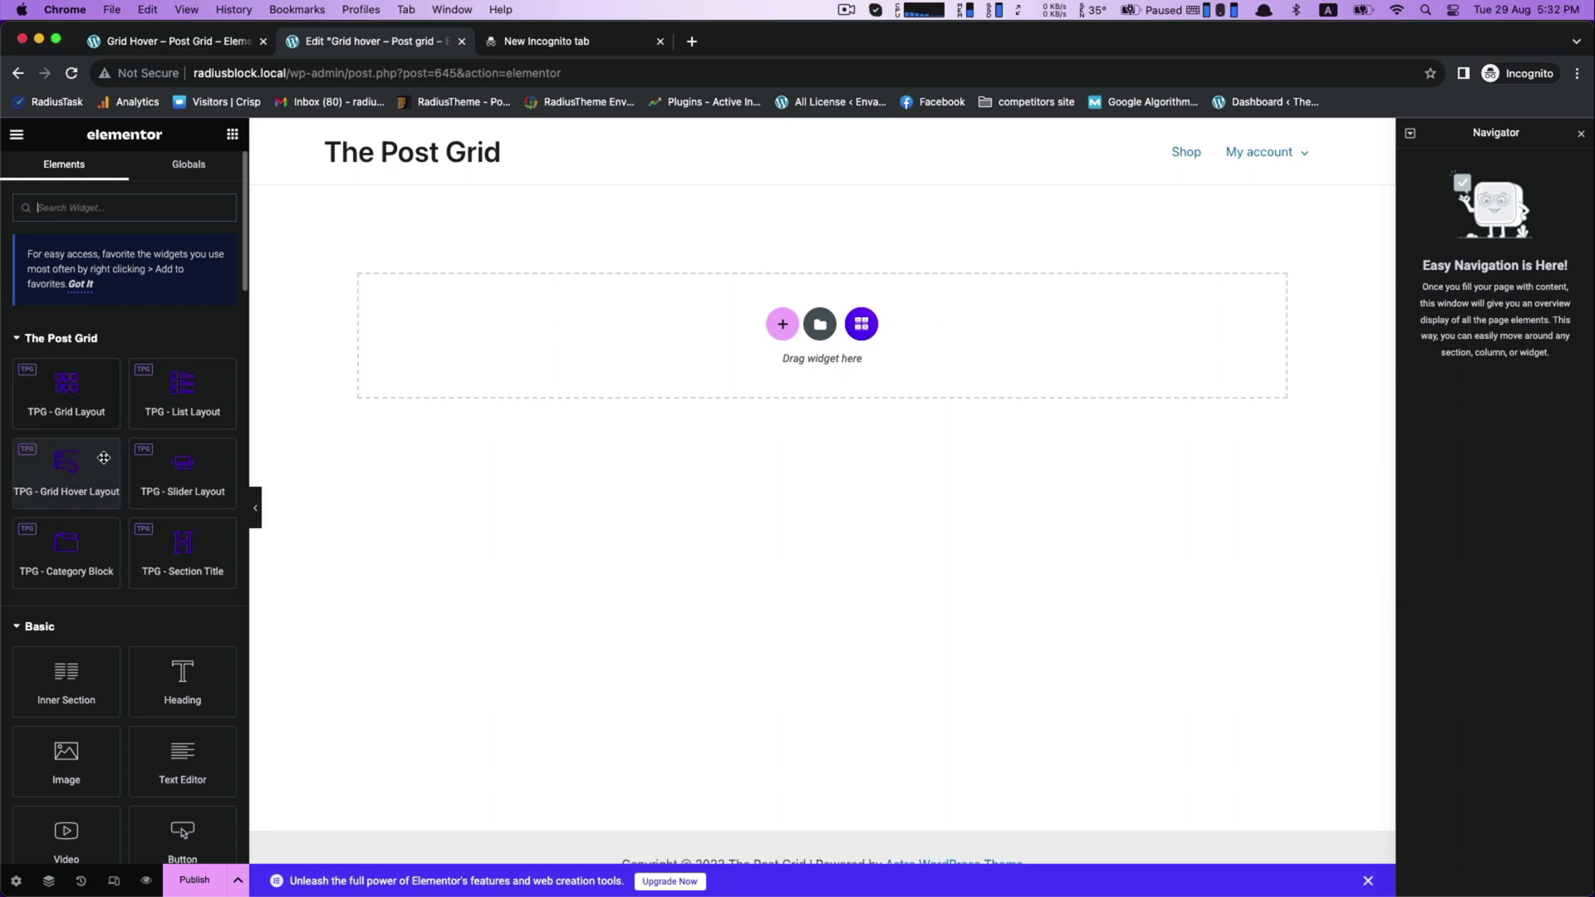
{"action": "left_click_drag", "start_coordinate": [63, 478], "coordinate": [621, 349]}
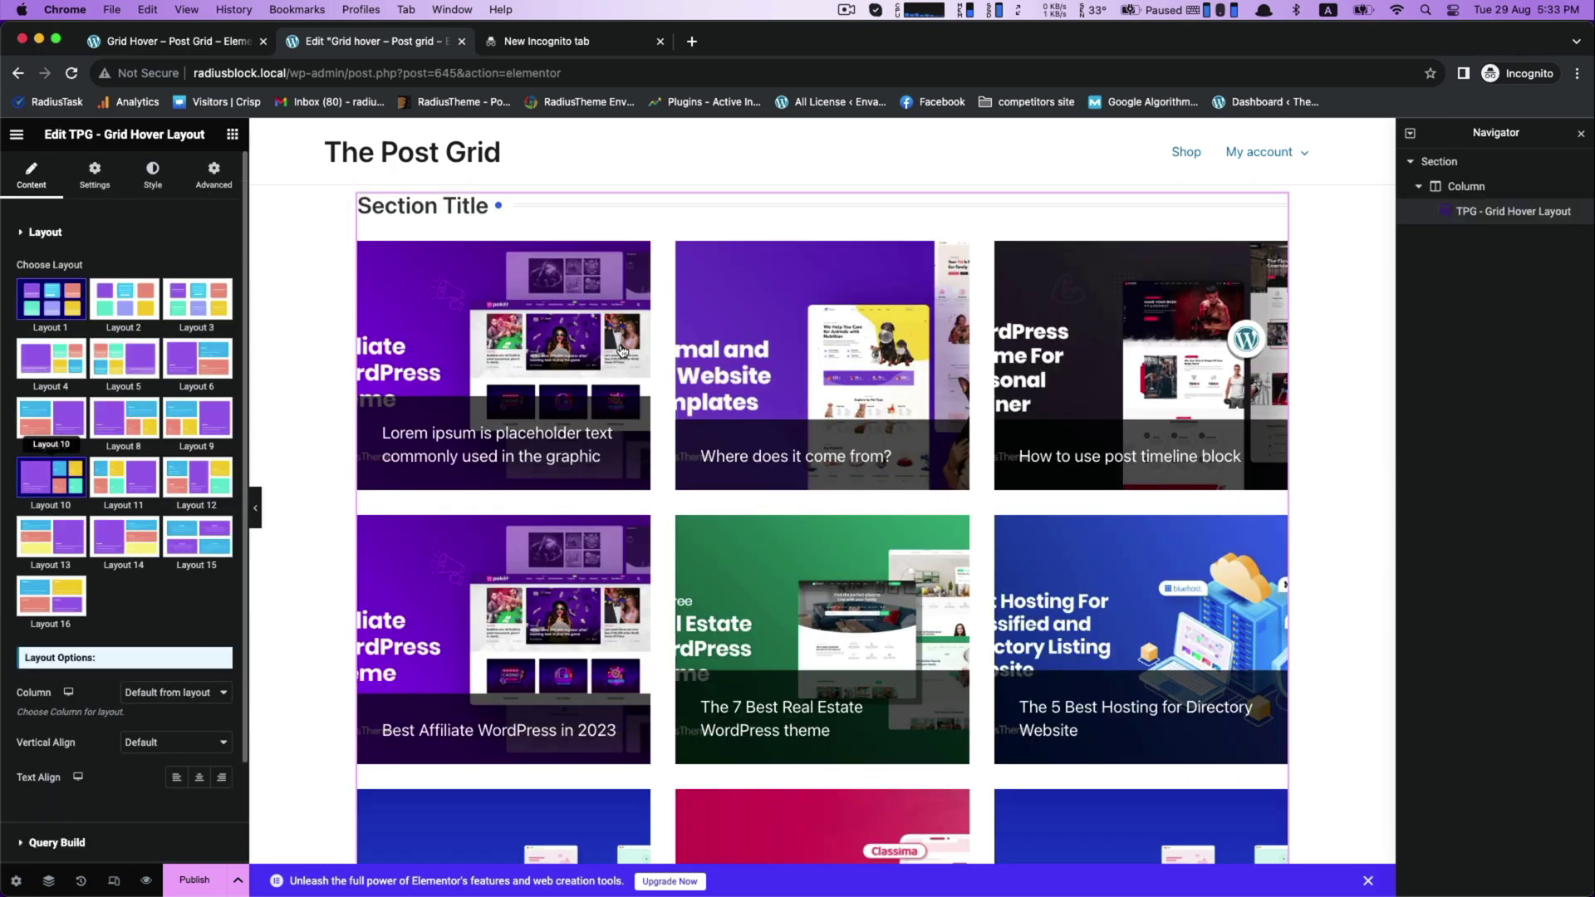
{"action": "left_click", "coordinate": [198, 299]}
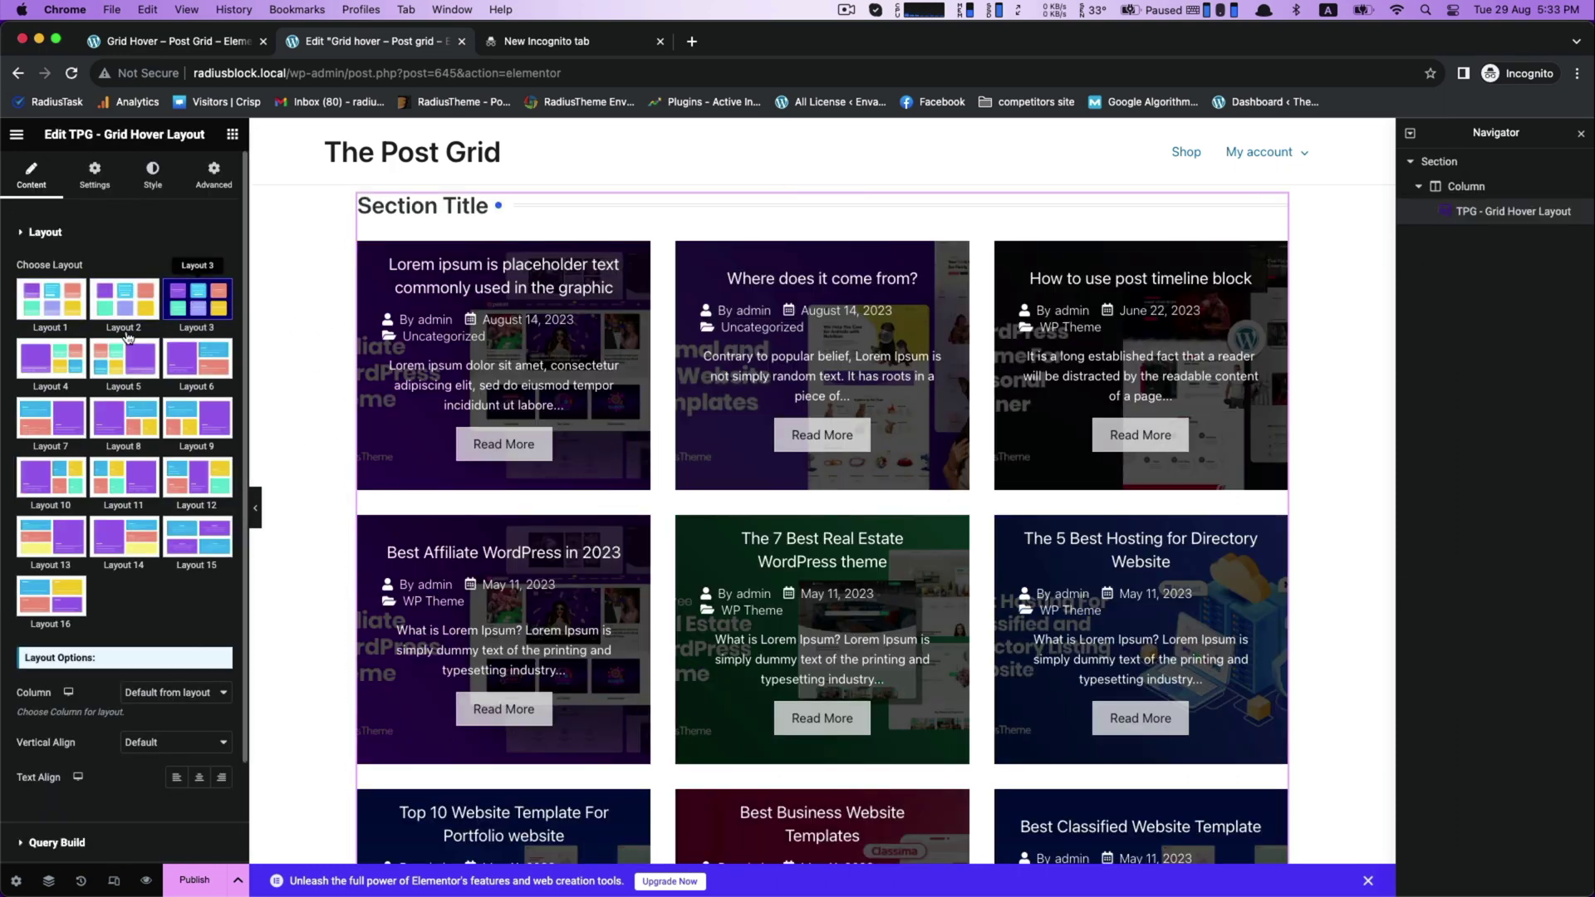
{"action": "left_click", "coordinate": [26, 363]}
{"action": "left_click", "coordinate": [125, 359]}
{"action": "left_click", "coordinate": [197, 359]}
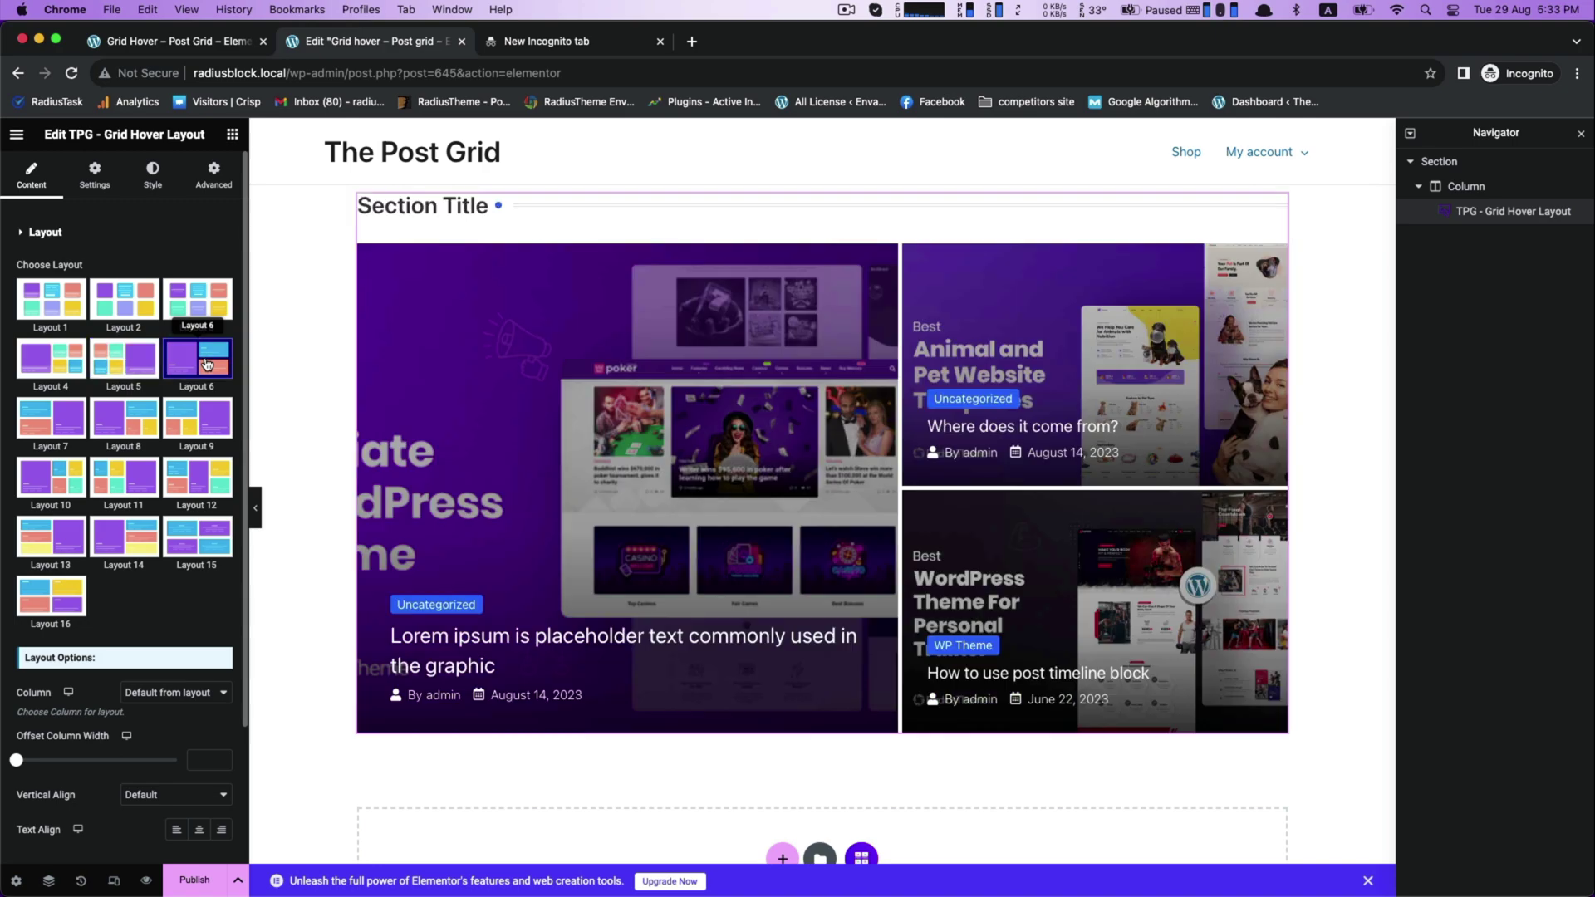
{"action": "left_click", "coordinate": [50, 420]}
{"action": "left_click", "coordinate": [125, 418]}
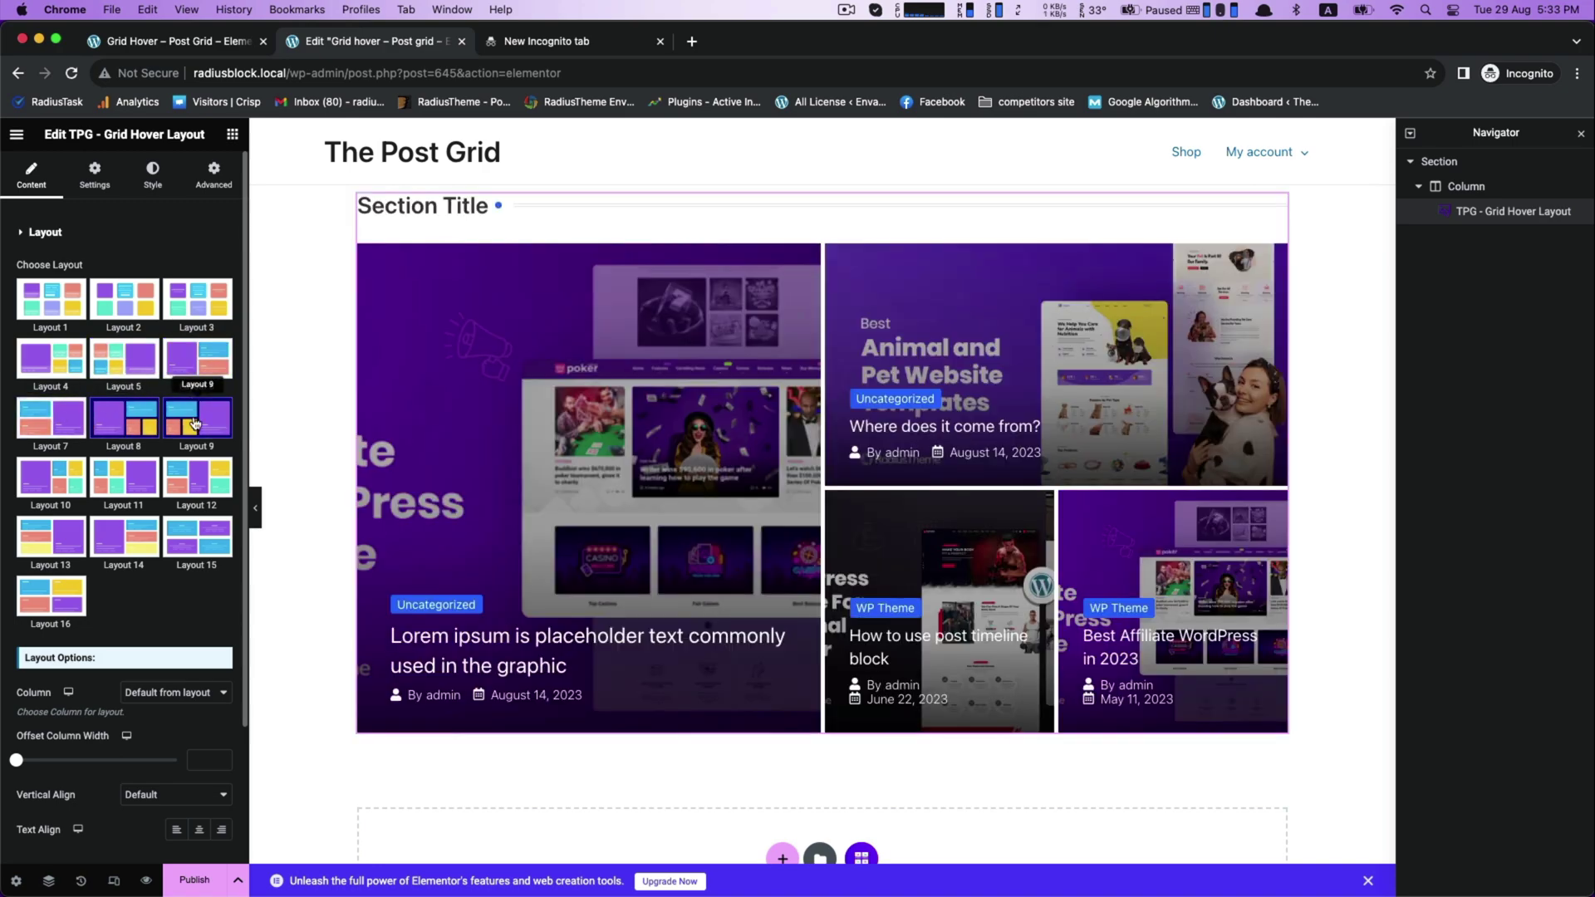
{"action": "left_click", "coordinate": [195, 423]}
{"action": "left_click", "coordinate": [117, 479]}
{"action": "left_click", "coordinate": [122, 307]}
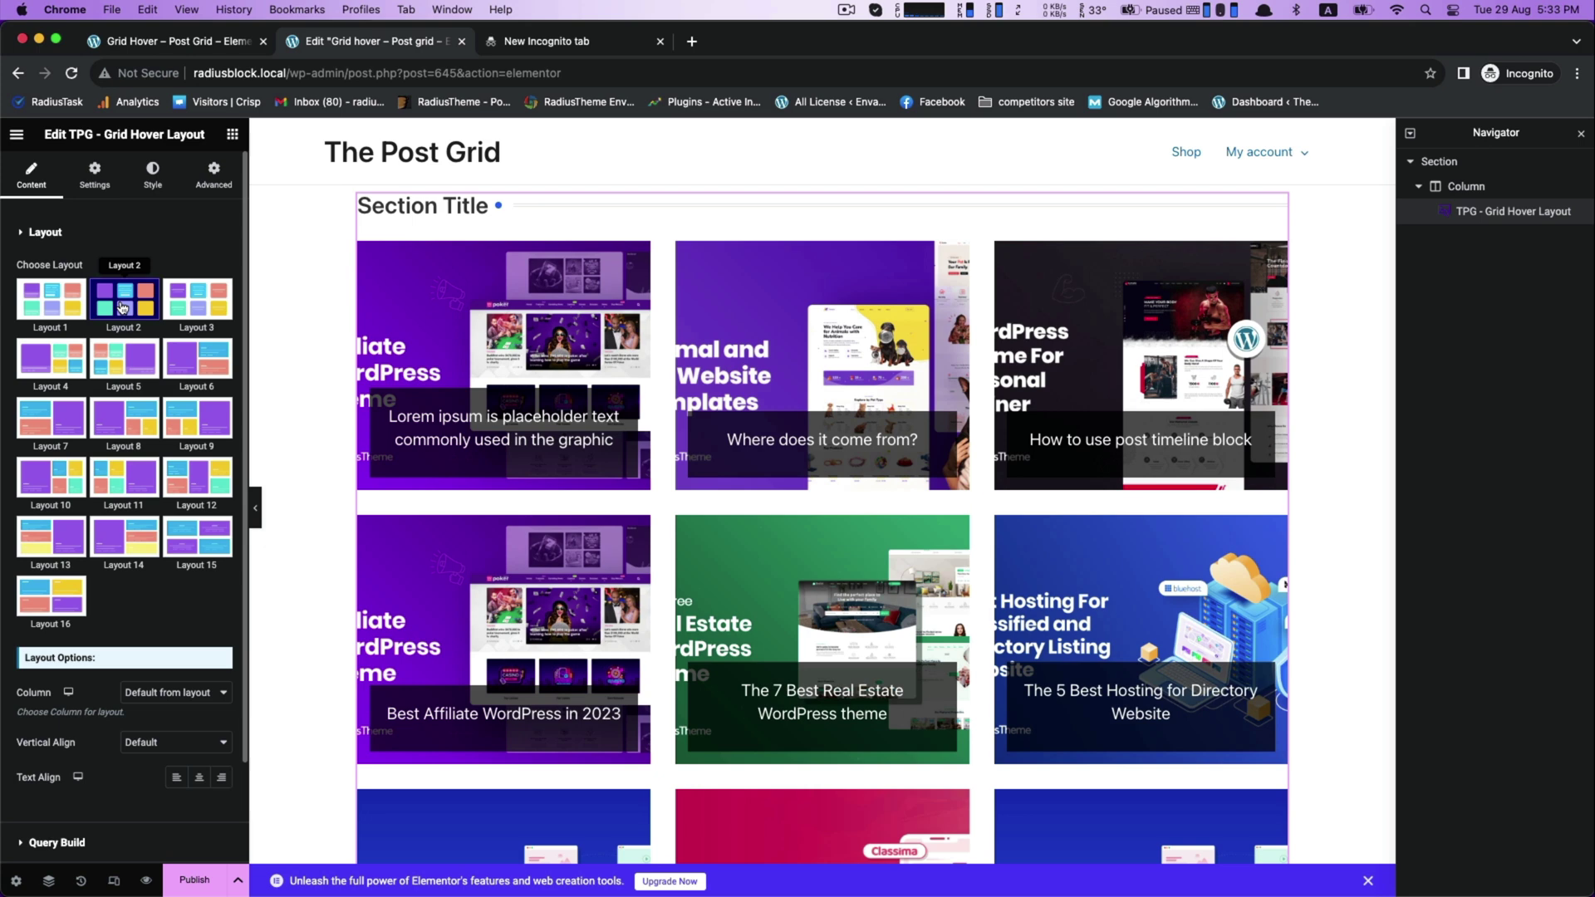
{"action": "scroll", "coordinate": [122, 313], "scroll_direction": "down", "scroll_amount": 3}
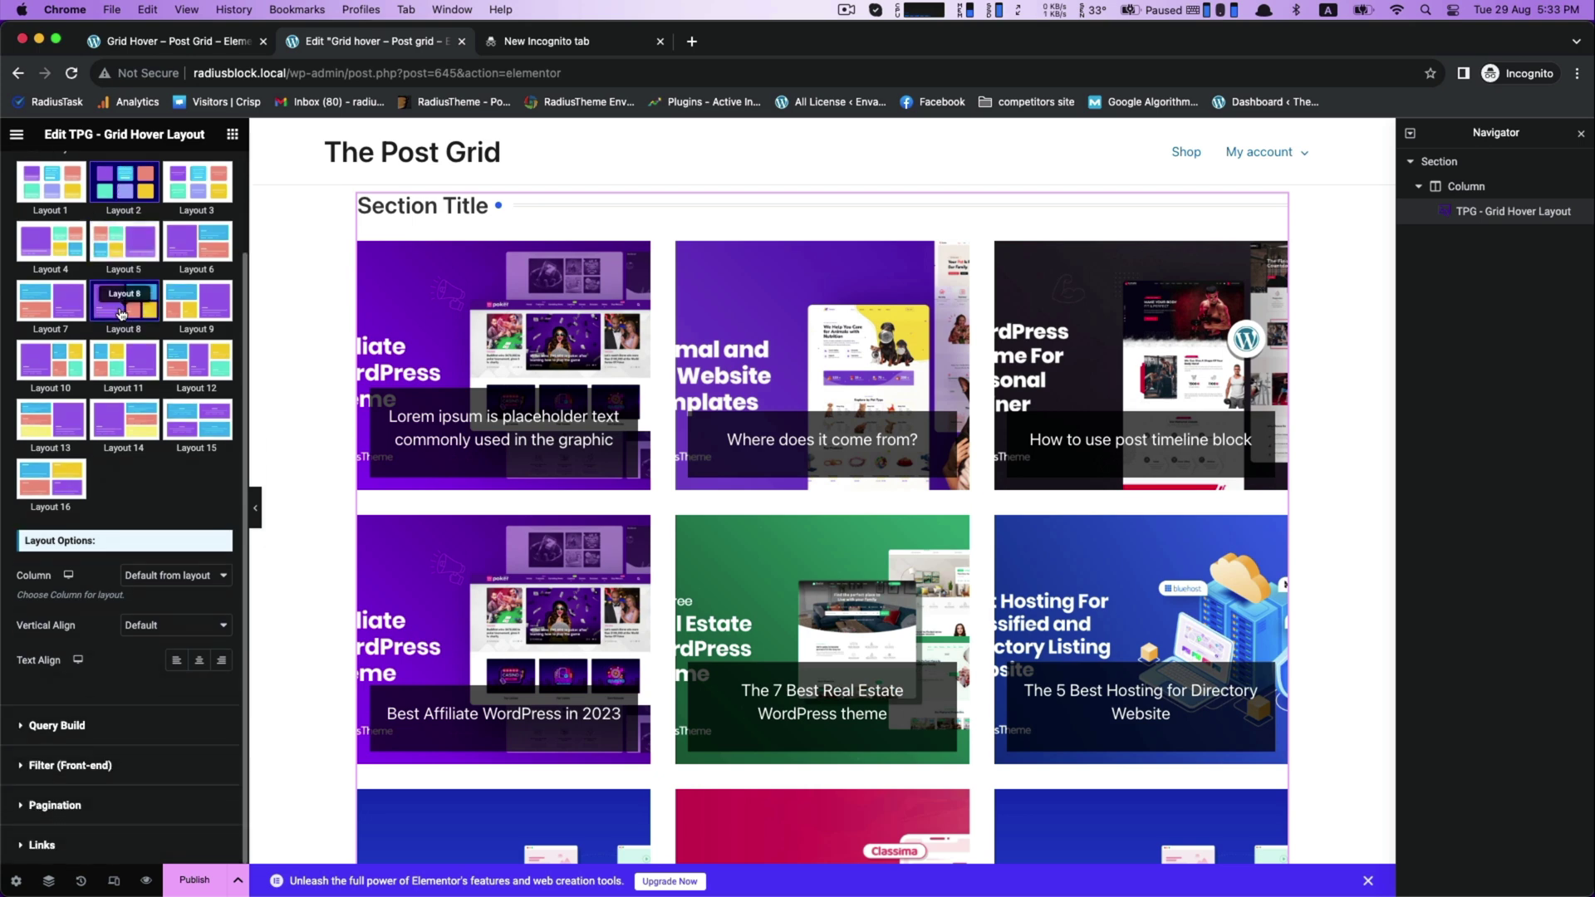
Set the grid thumbnails' image height to 215 px in the Thumbnail settings.
{"action": "scroll", "coordinate": [122, 313], "scroll_direction": "up", "scroll_amount": 5}
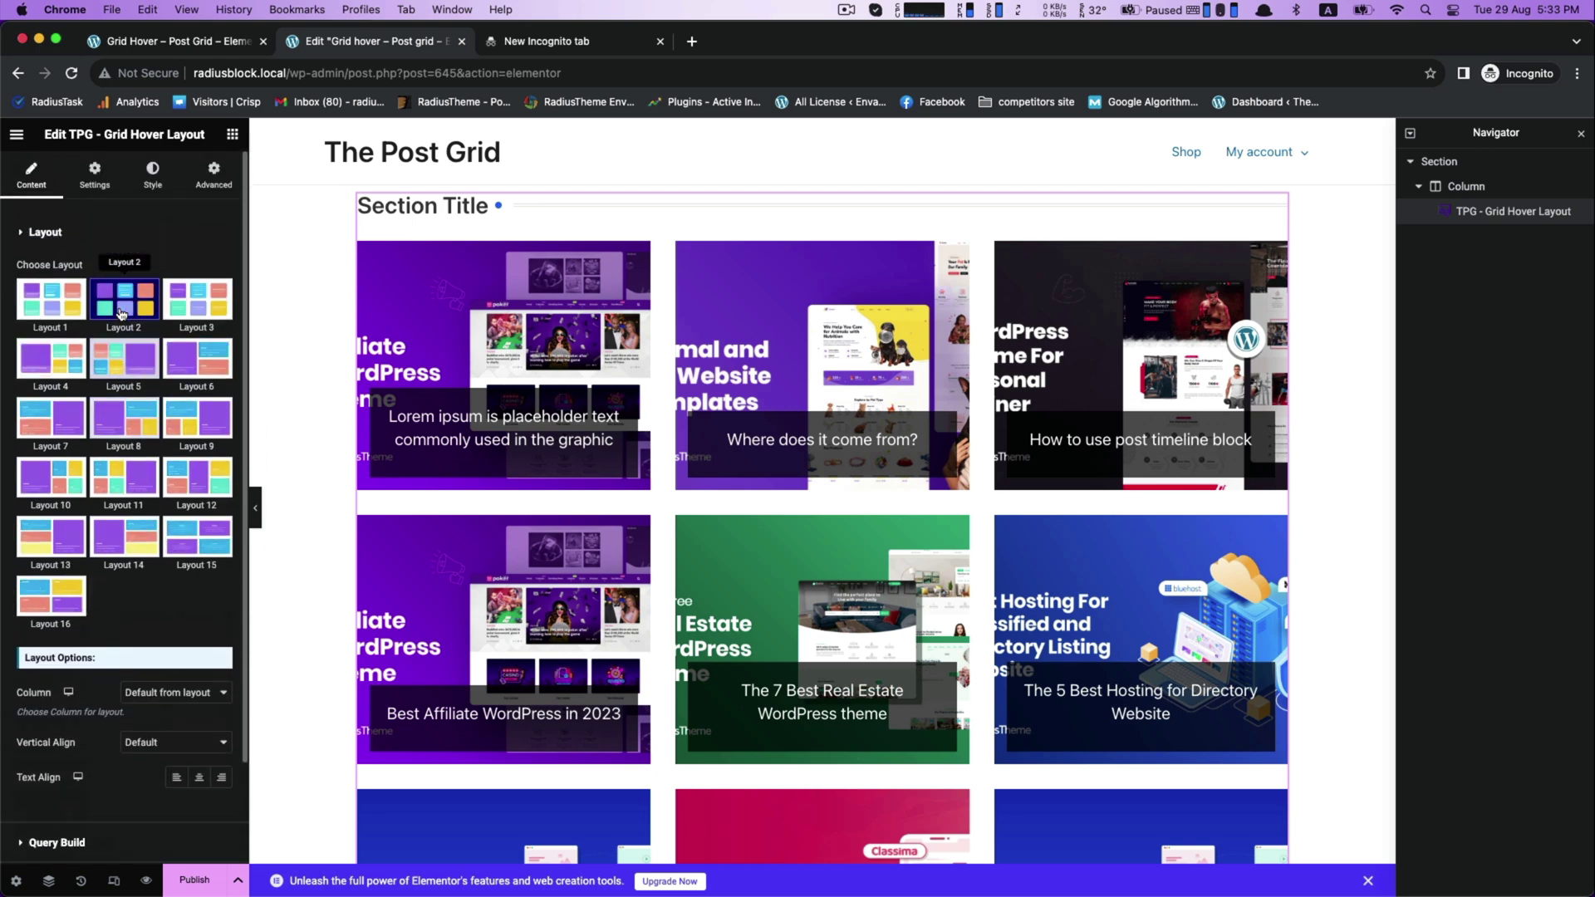
{"action": "left_click", "coordinate": [95, 174]}
{"action": "scroll", "coordinate": [42, 452], "scroll_direction": "down", "scroll_amount": 1}
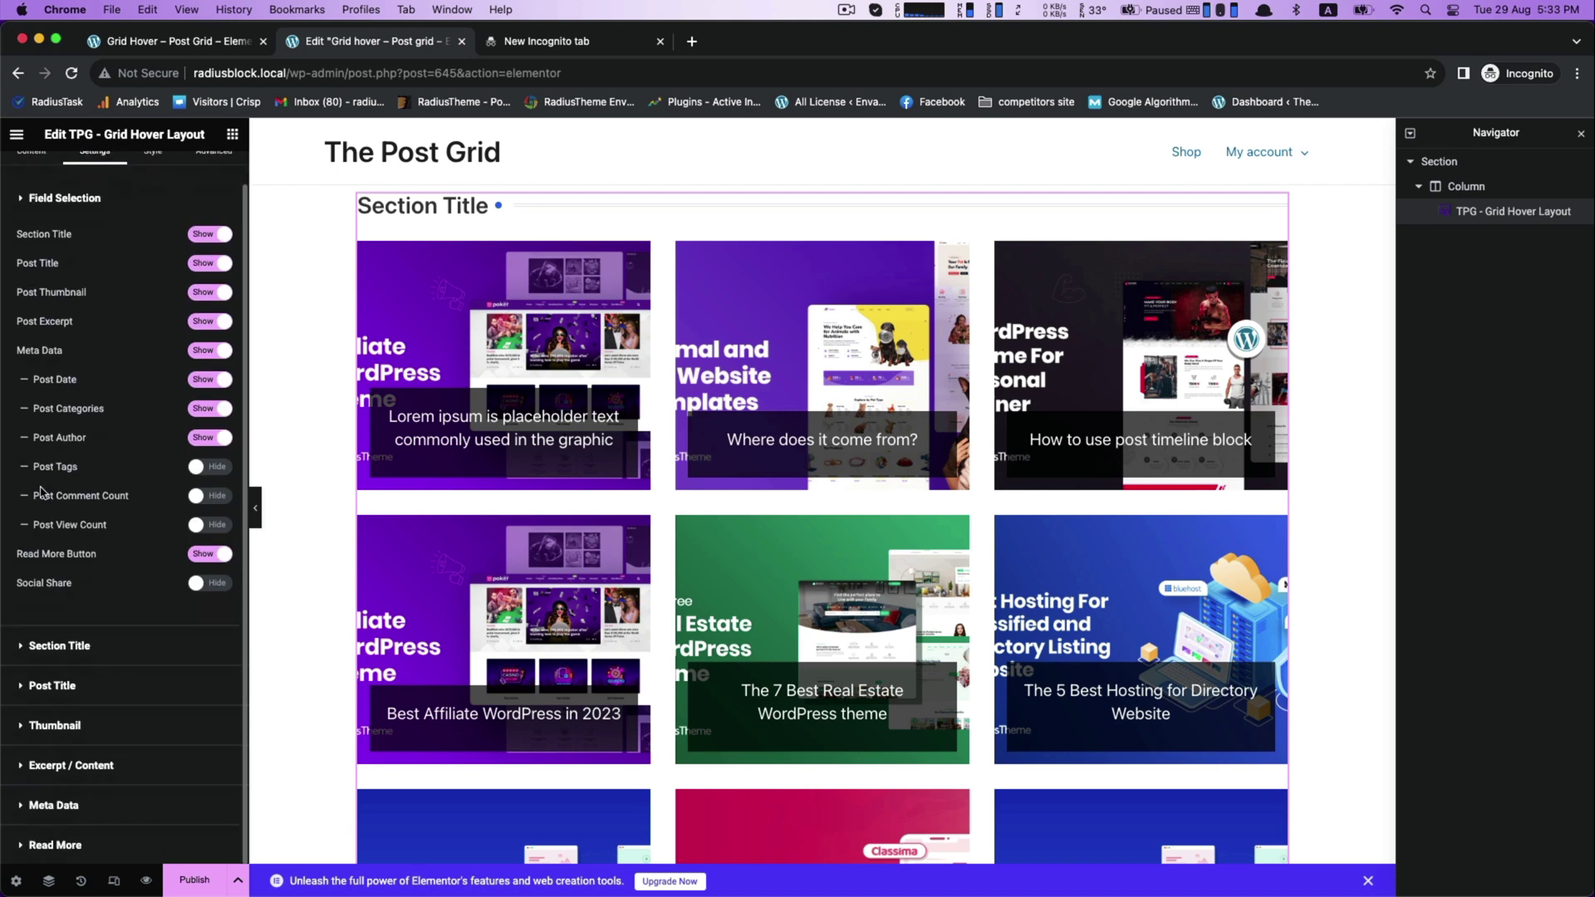
{"action": "left_click", "coordinate": [47, 736]}
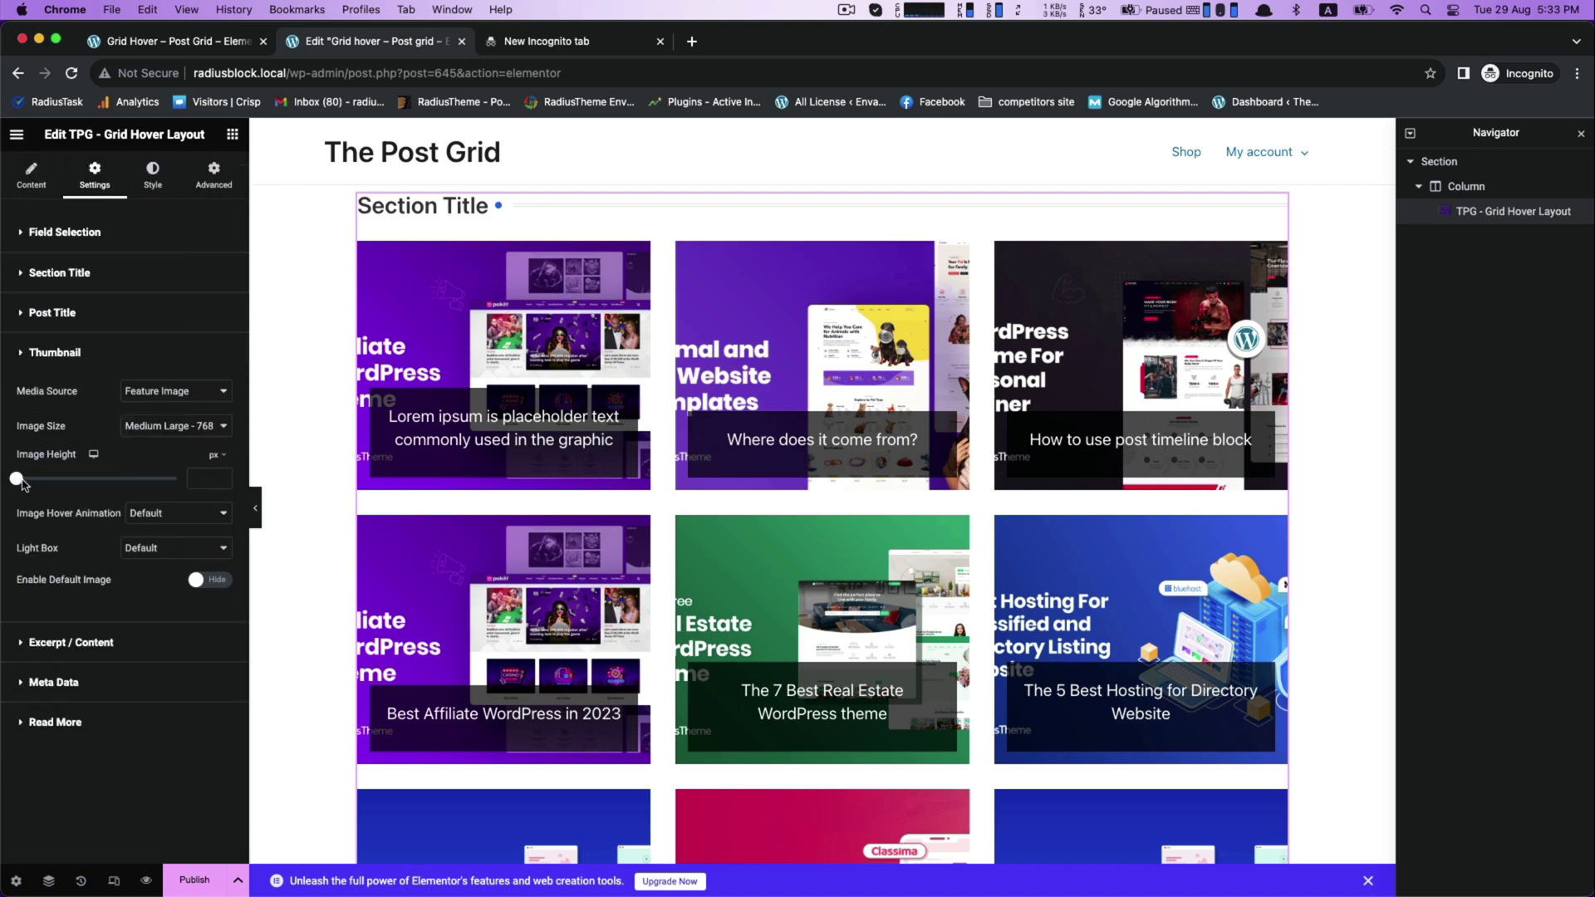
{"action": "left_click_drag", "start_coordinate": [22, 482], "coordinate": [51, 480]}
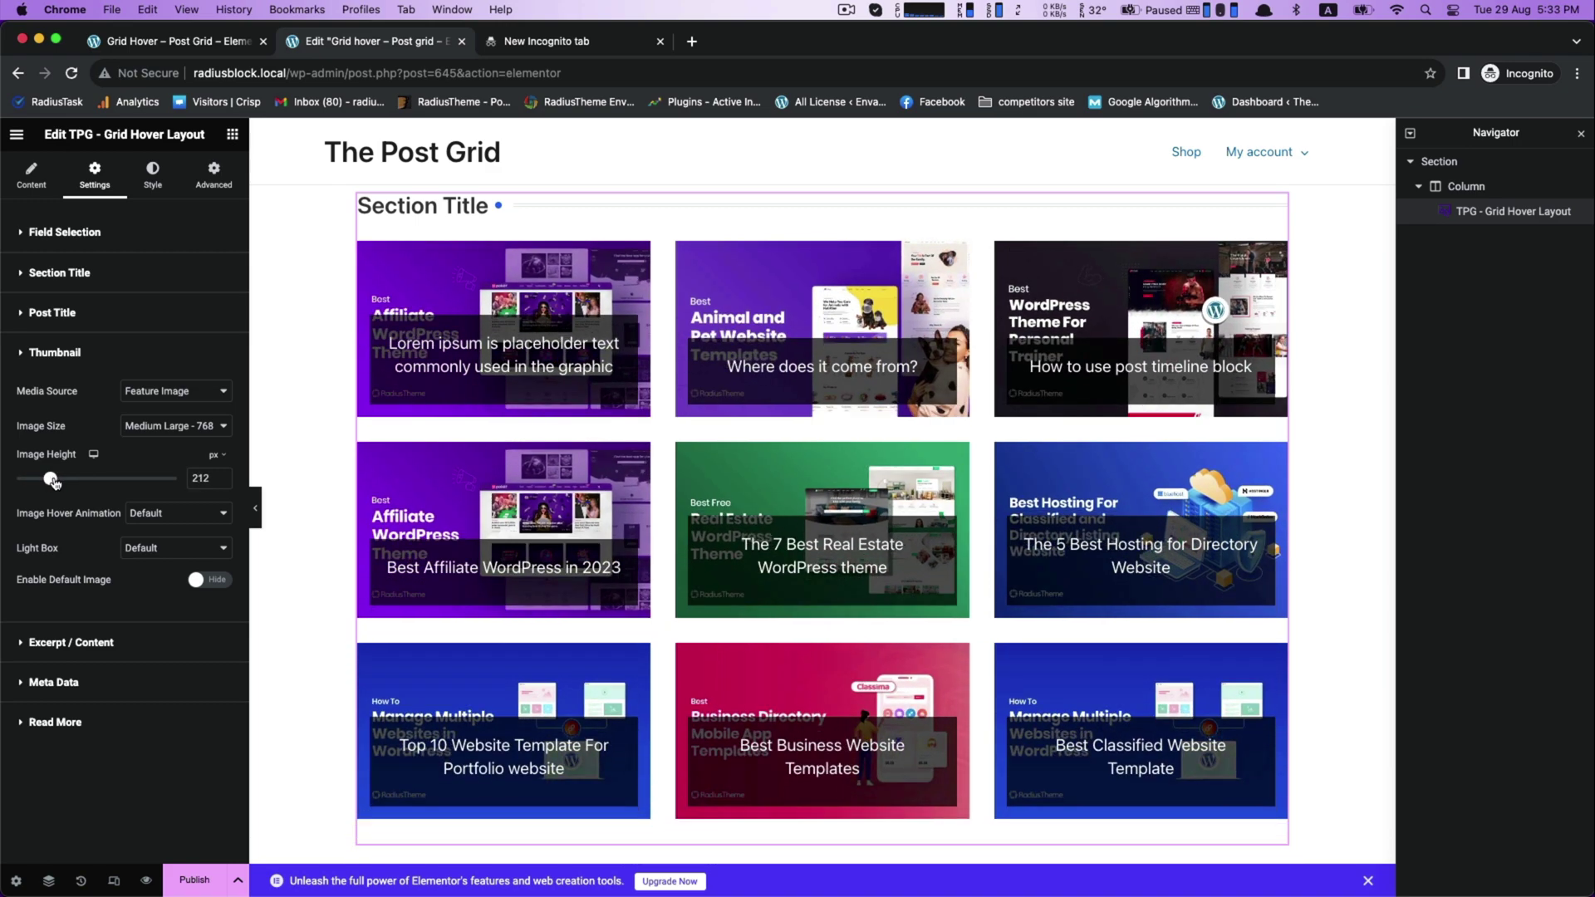
{"action": "left_click", "coordinate": [222, 482]}
{"action": "left_click", "coordinate": [222, 482]}
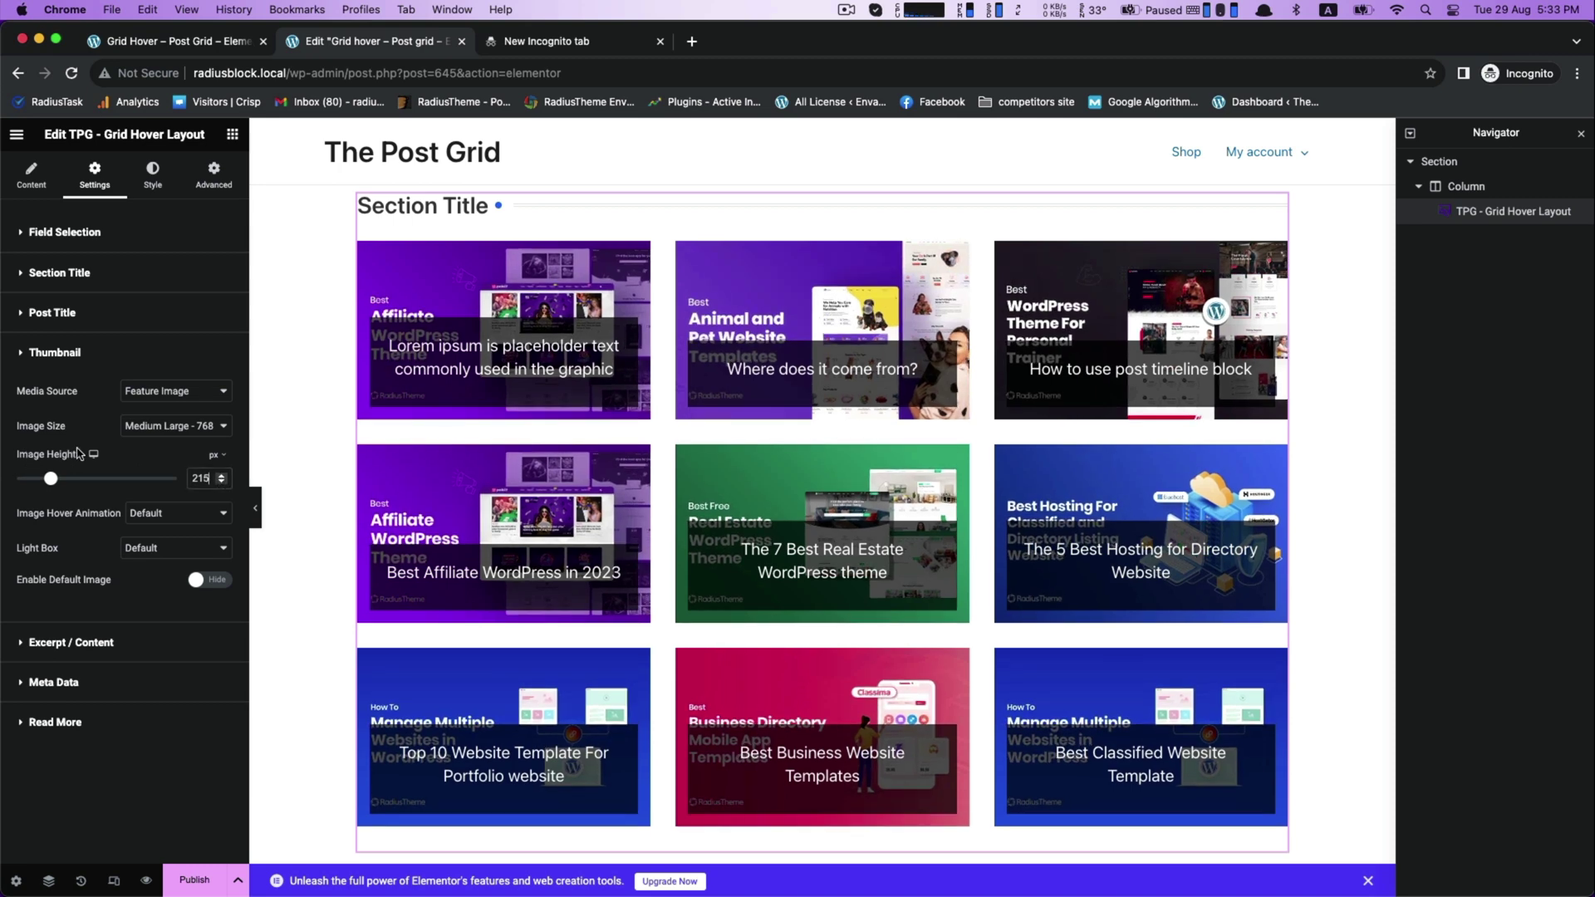
Replace the Section Title heading text with 'This is Grid Hover Layout'.
{"action": "left_click", "coordinate": [53, 272]}
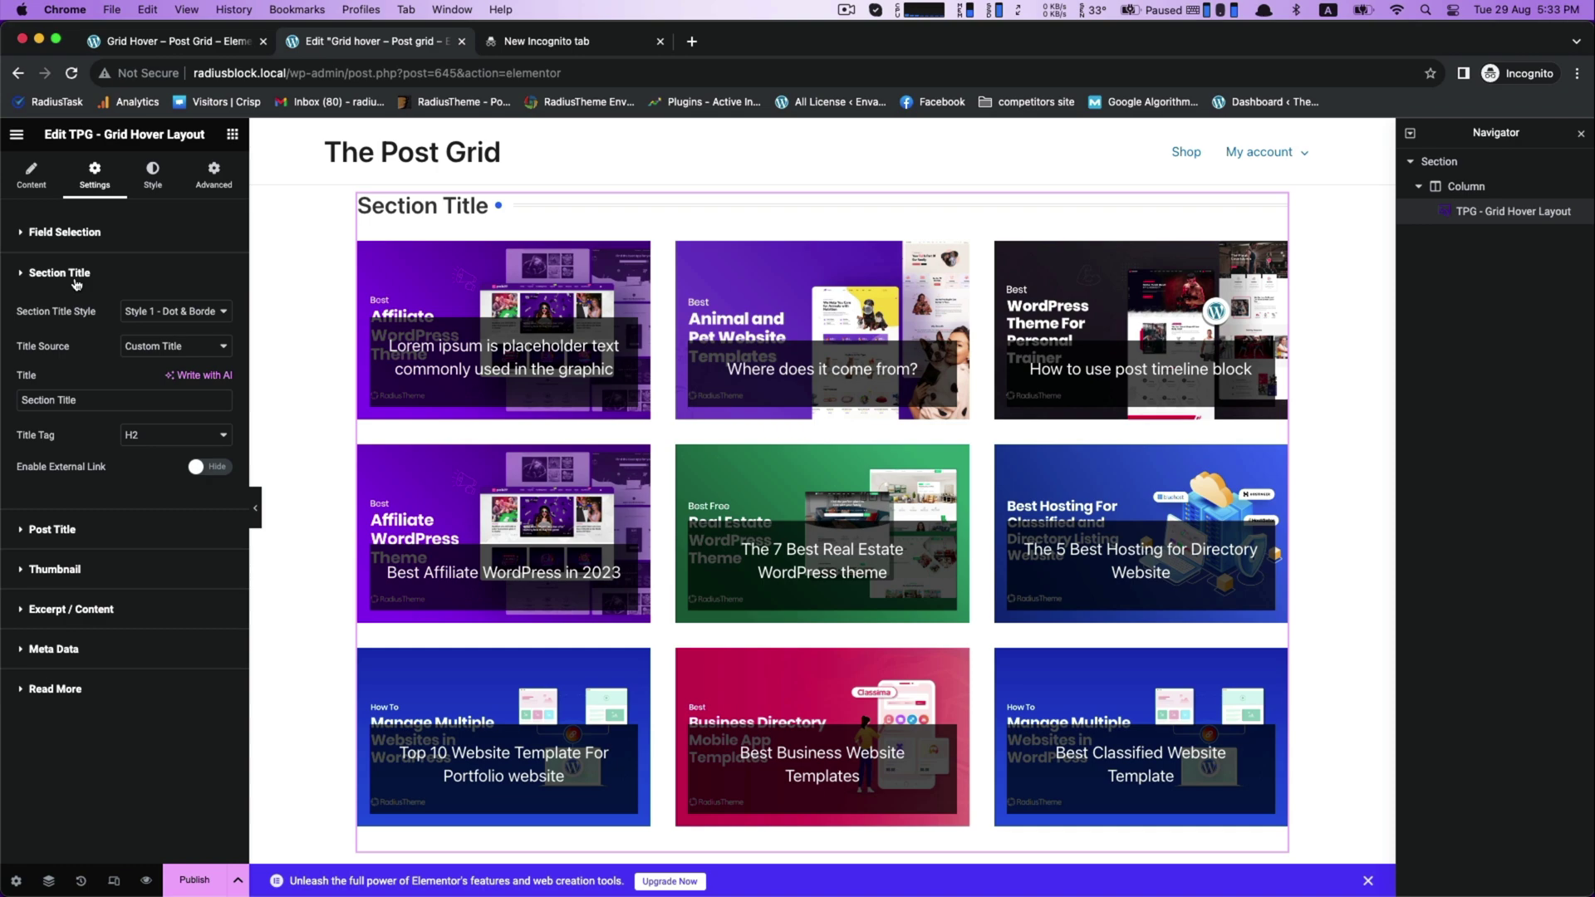
{"action": "triple_click", "coordinate": [89, 401]}
{"action": "type", "text": "This"}
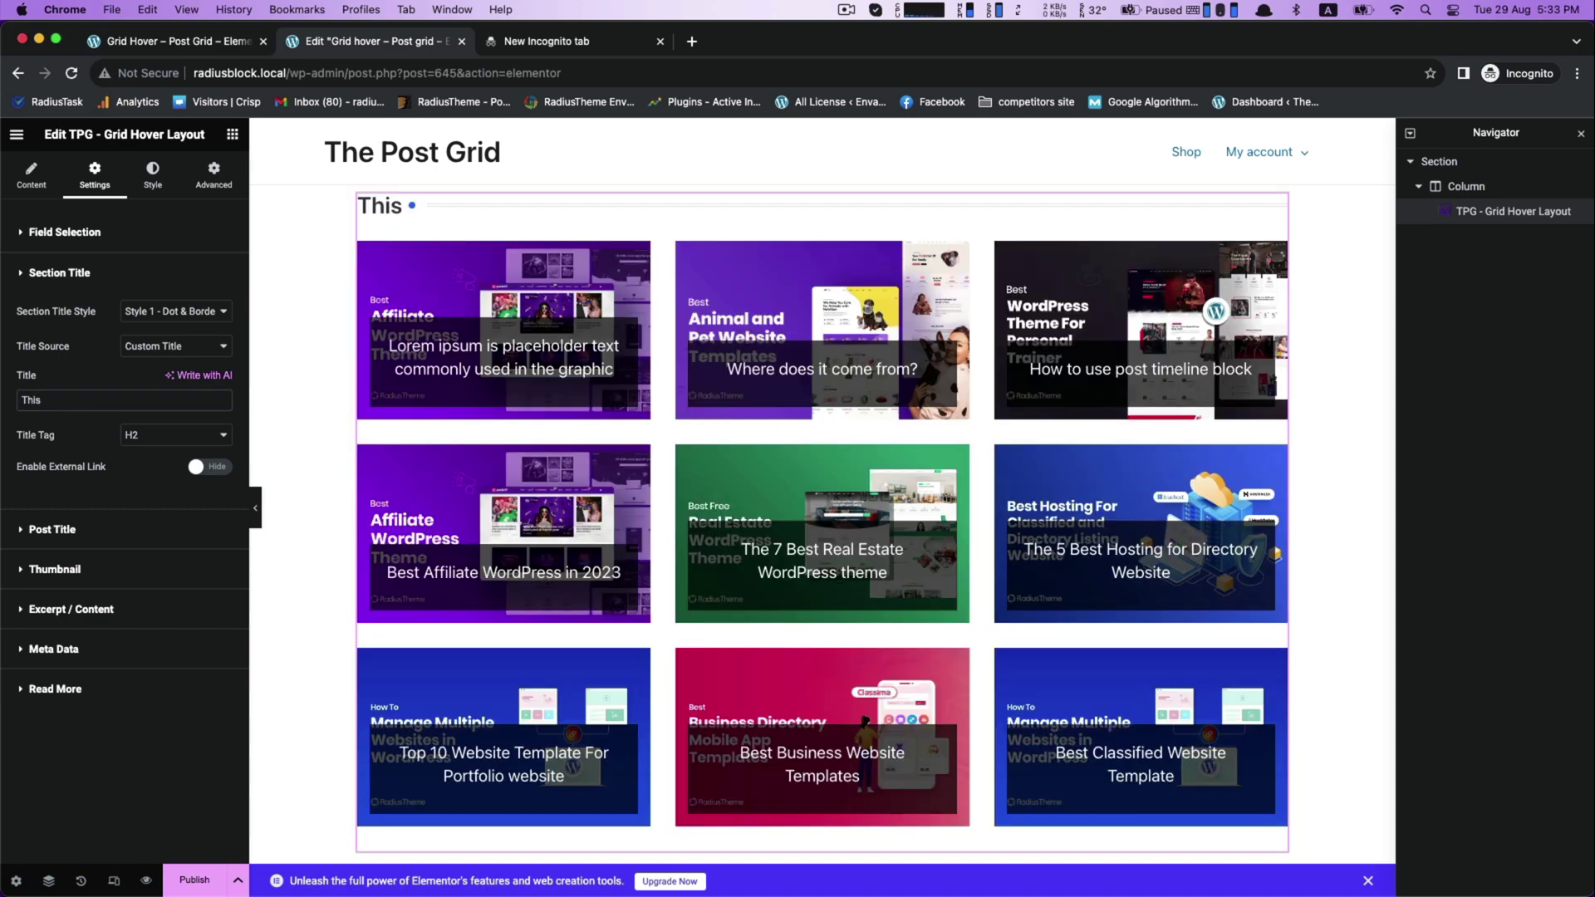
{"action": "type", "text": " is Grid Hover Layout"}
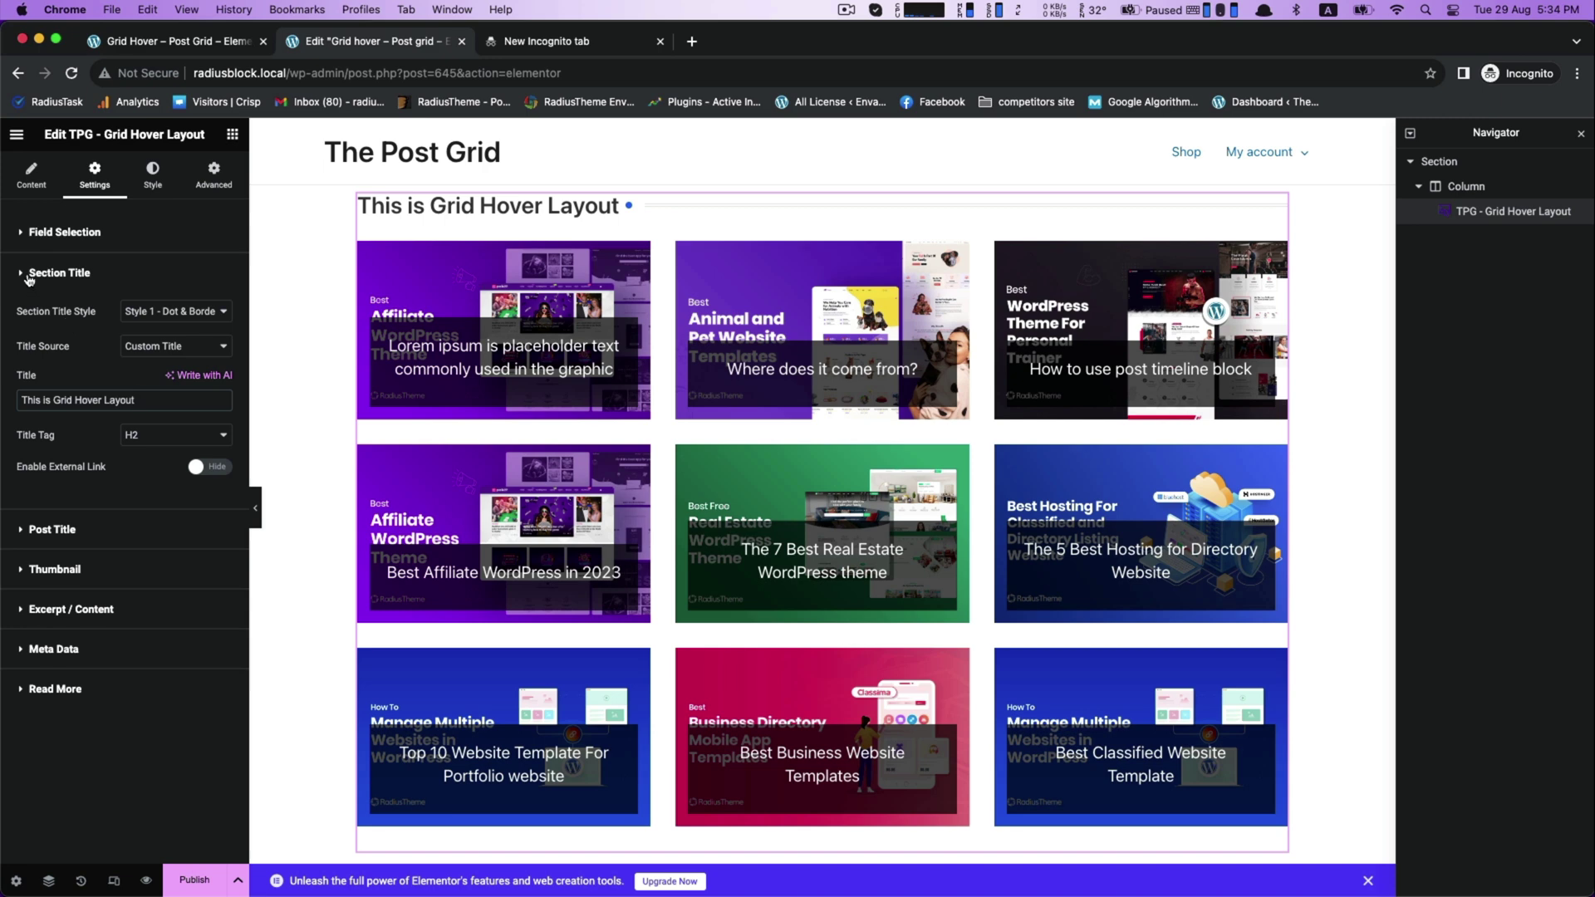
{"action": "left_click", "coordinate": [30, 280]}
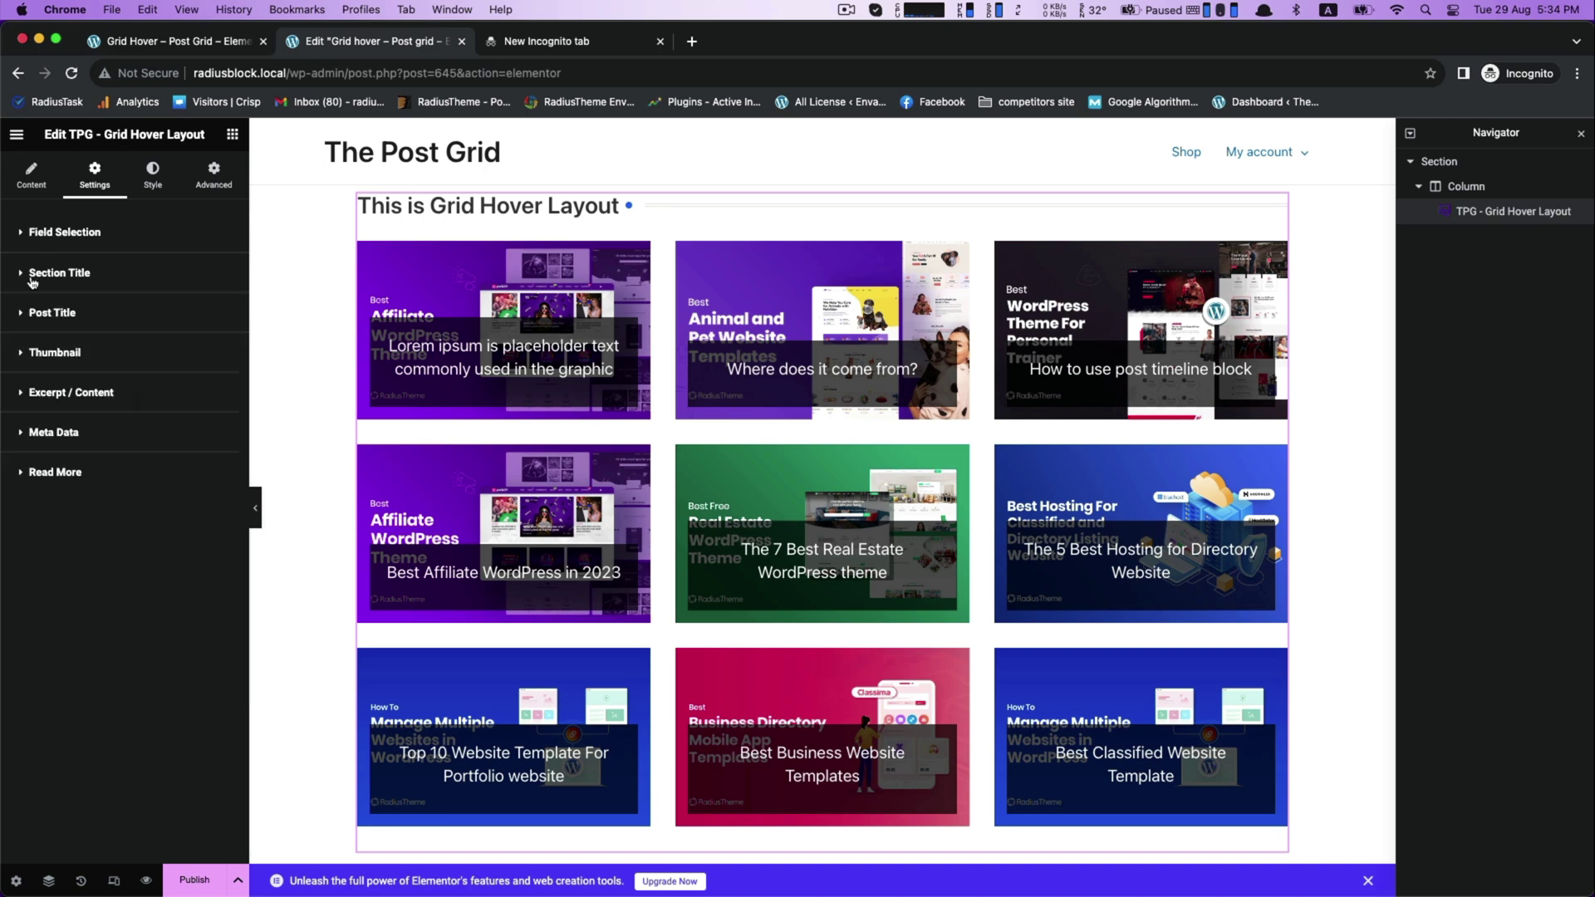
Try the WP Theme and HTML Template category filters, then clear the filter to show all posts.
{"action": "left_click", "coordinate": [28, 181]}
{"action": "scroll", "coordinate": [124, 374], "scroll_direction": "down", "scroll_amount": 2}
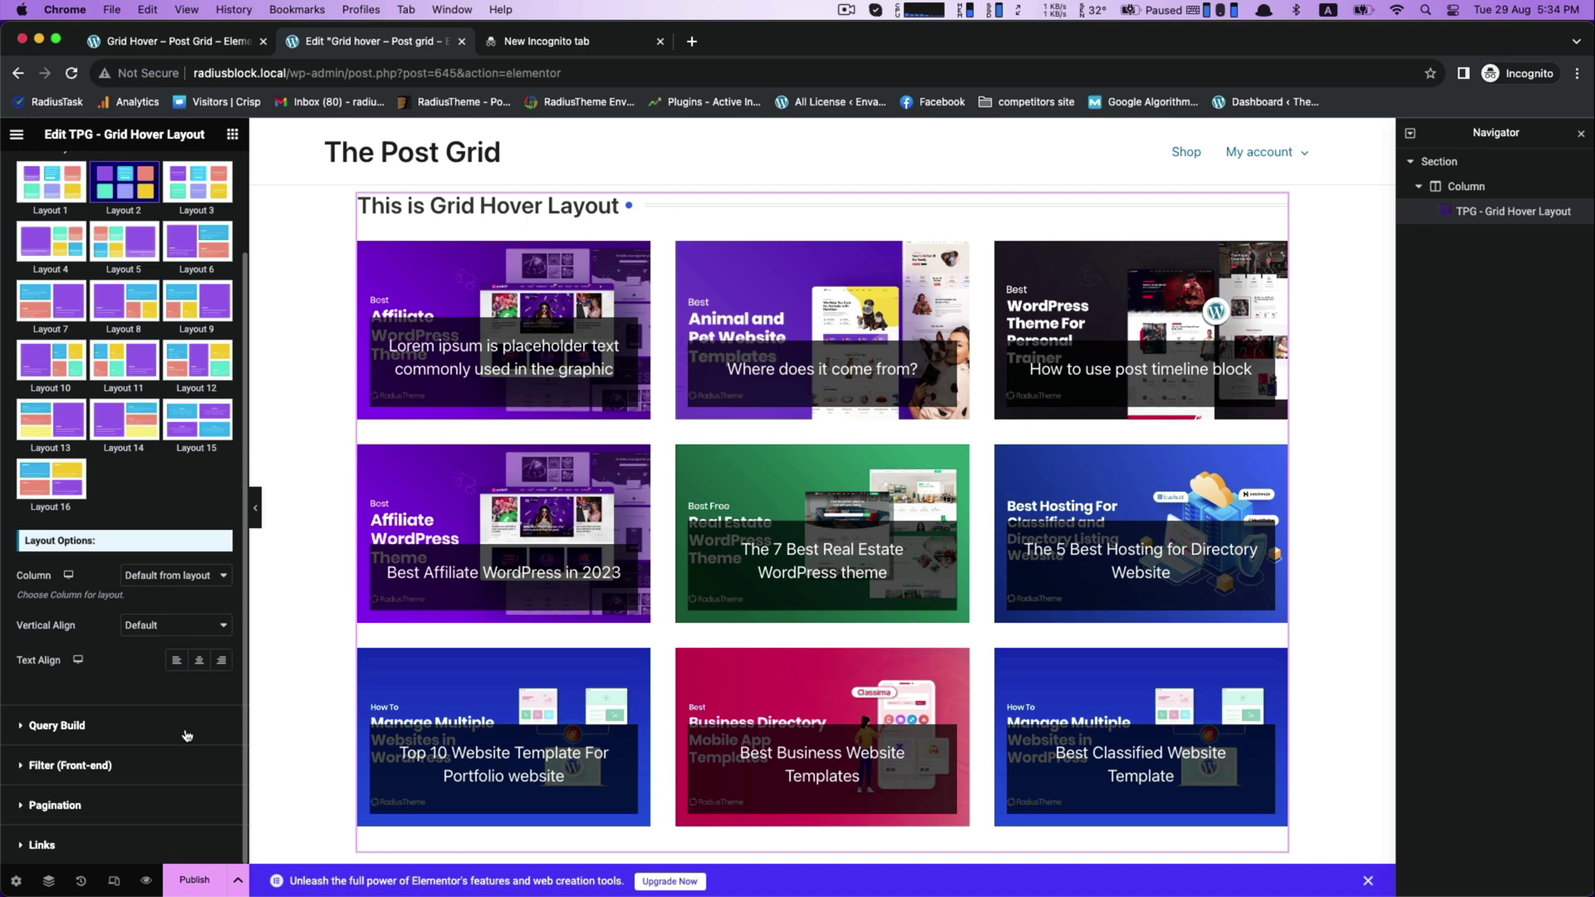
{"action": "left_click", "coordinate": [56, 726]}
{"action": "scroll", "coordinate": [25, 540], "scroll_direction": "down", "scroll_amount": 4}
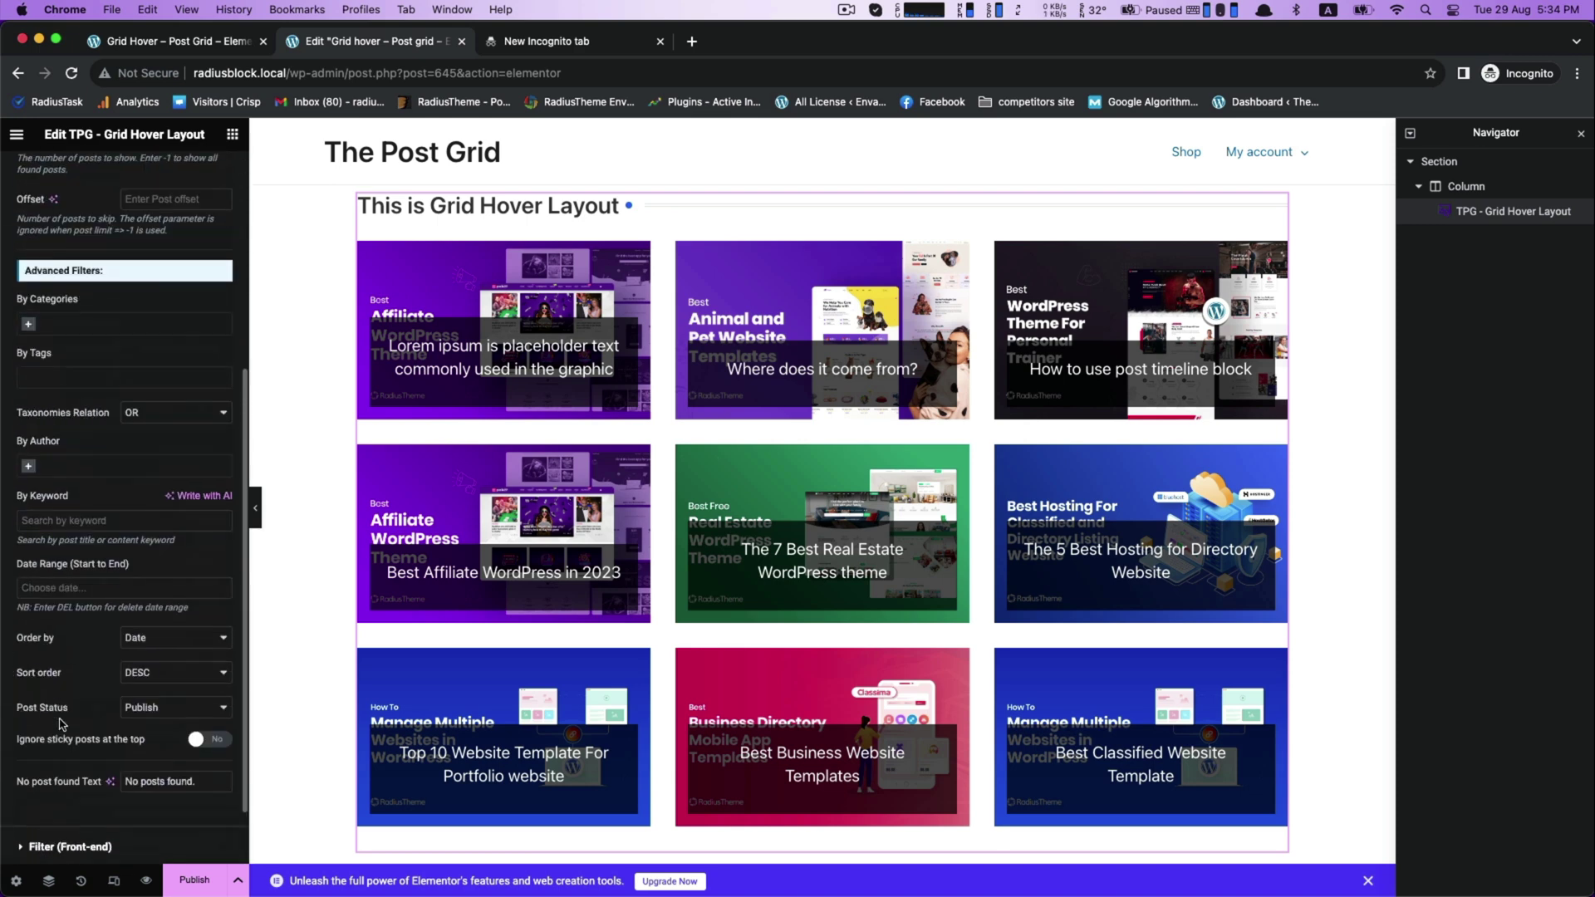
{"action": "scroll", "coordinate": [4, 410], "scroll_direction": "up", "scroll_amount": 2}
{"action": "left_click", "coordinate": [62, 357]}
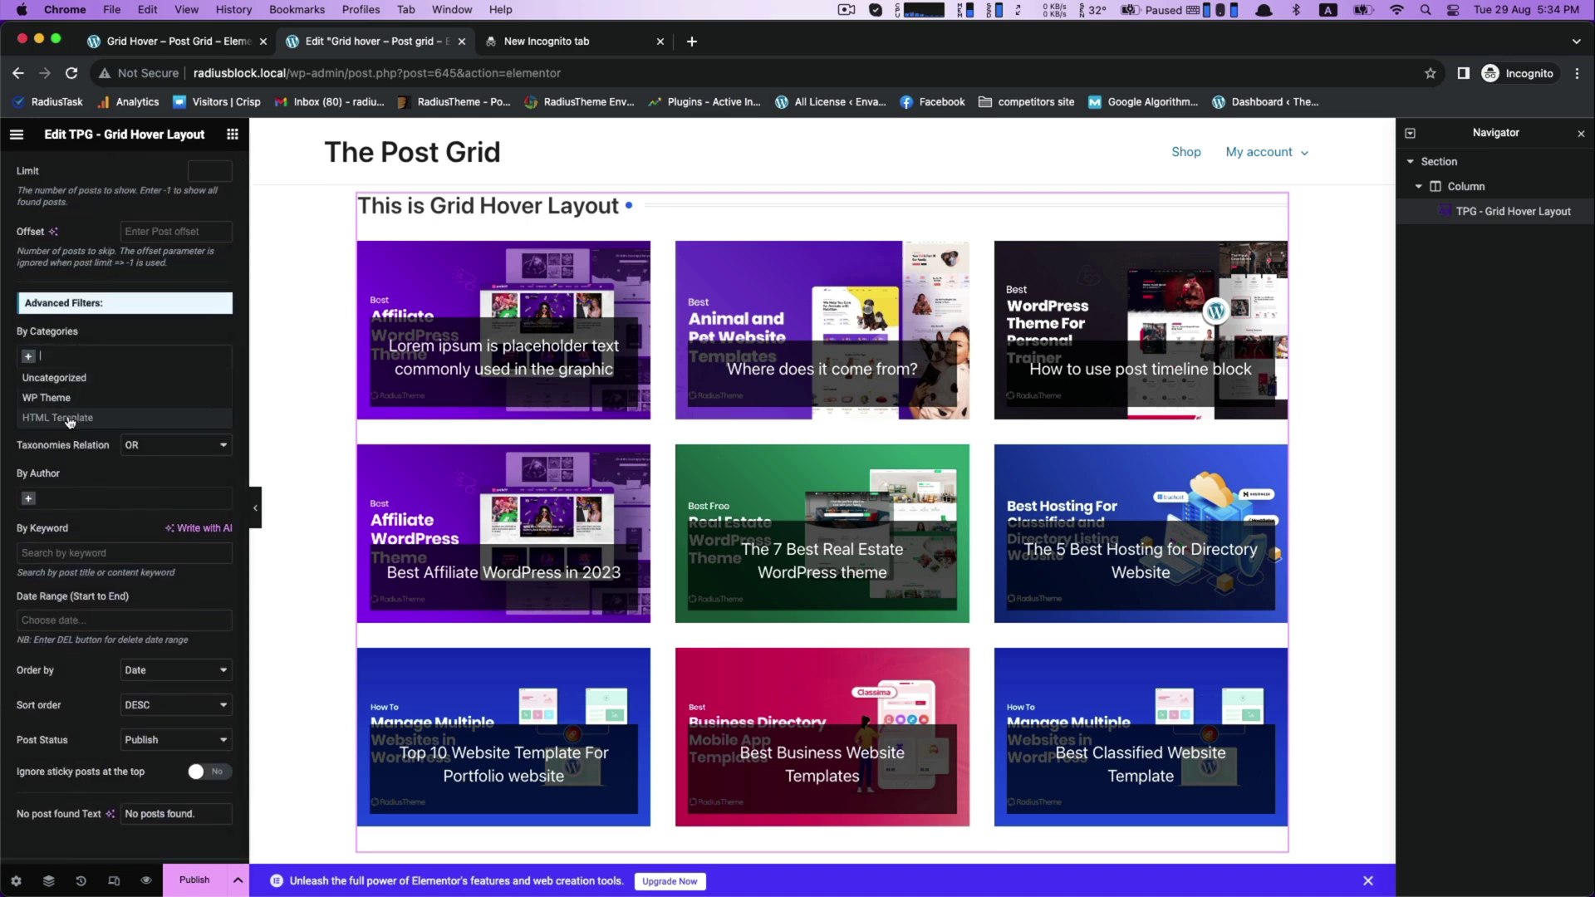
{"action": "left_click", "coordinate": [73, 399]}
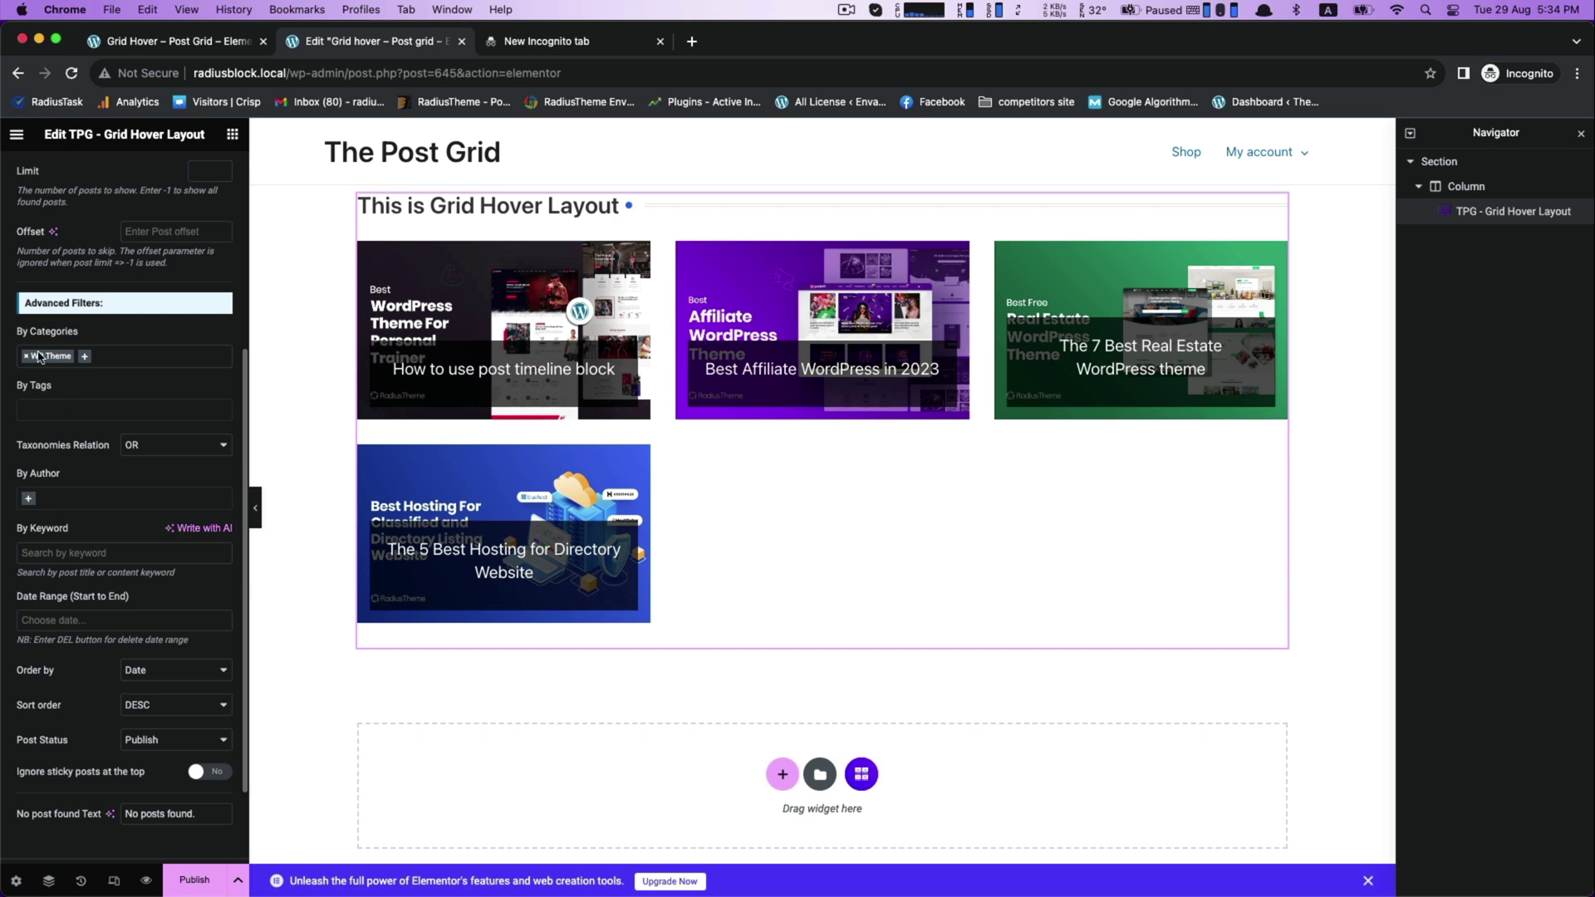
{"action": "left_click", "coordinate": [26, 355]}
{"action": "left_click", "coordinate": [83, 395]}
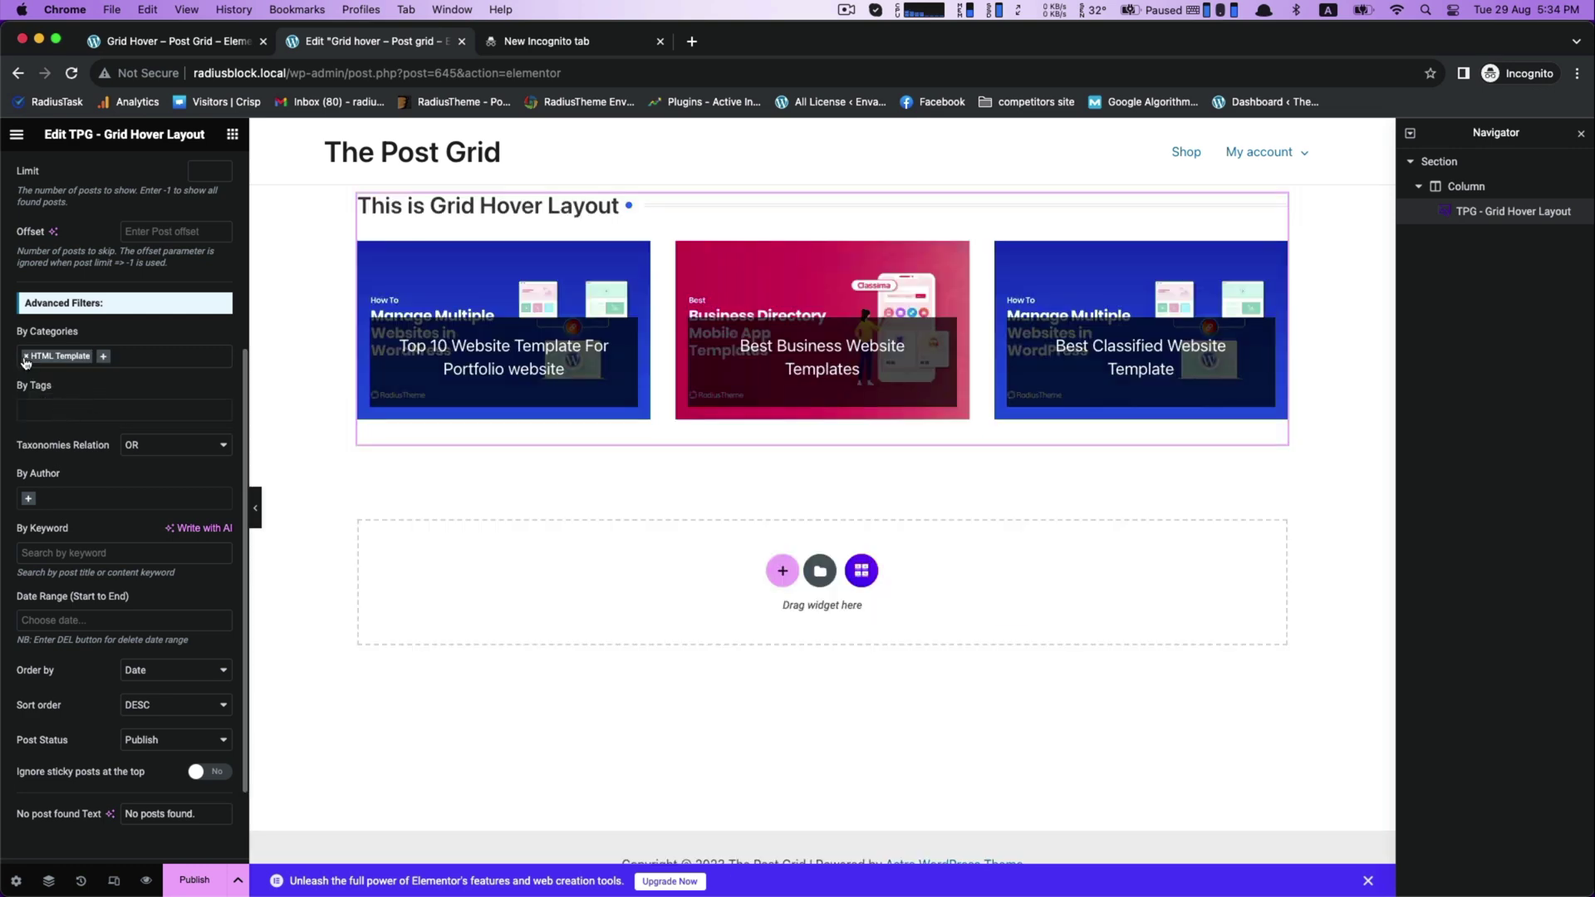
{"action": "left_click", "coordinate": [25, 356]}
Order the posts by Title, keeping the sort order at DESC.
{"action": "scroll", "coordinate": [46, 573], "scroll_direction": "down", "scroll_amount": 3}
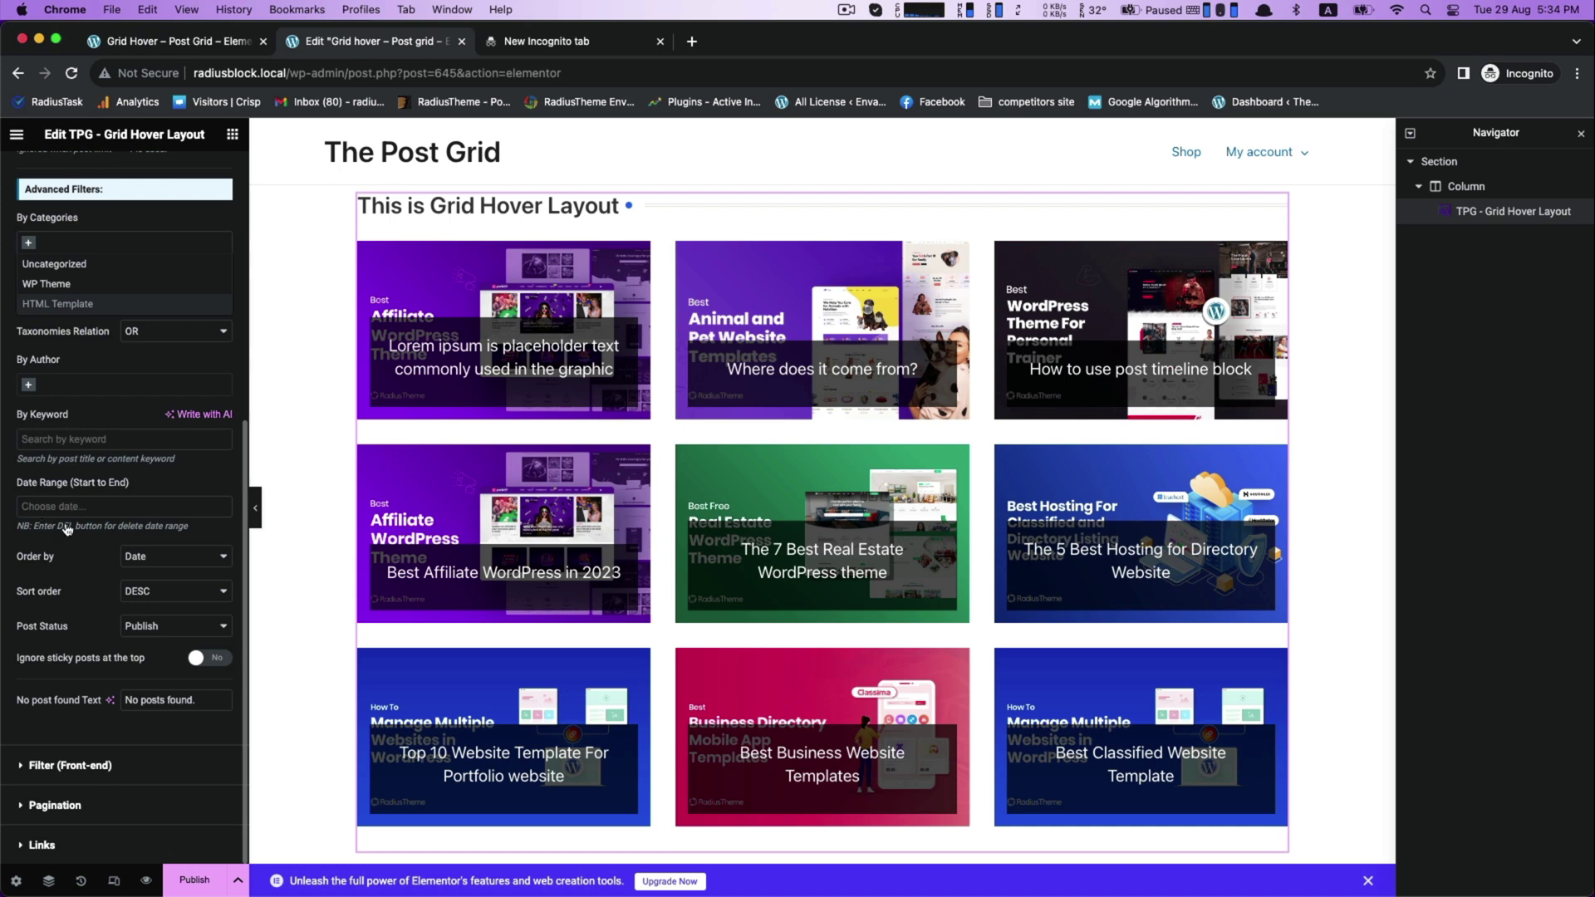
{"action": "left_click", "coordinate": [139, 559]}
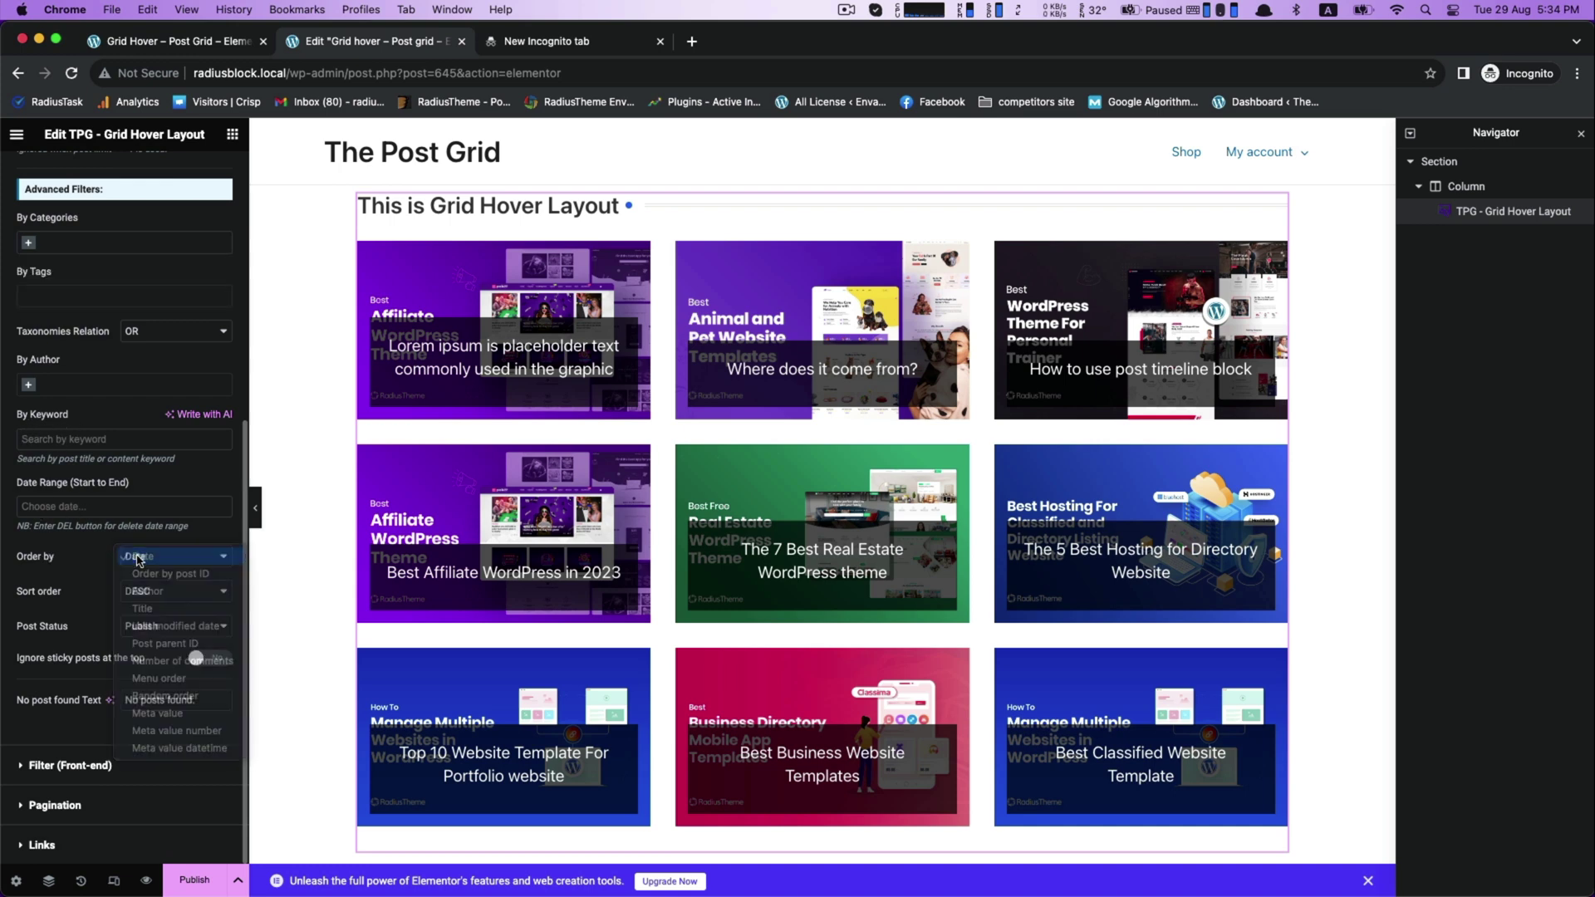
{"action": "left_click", "coordinate": [145, 609]}
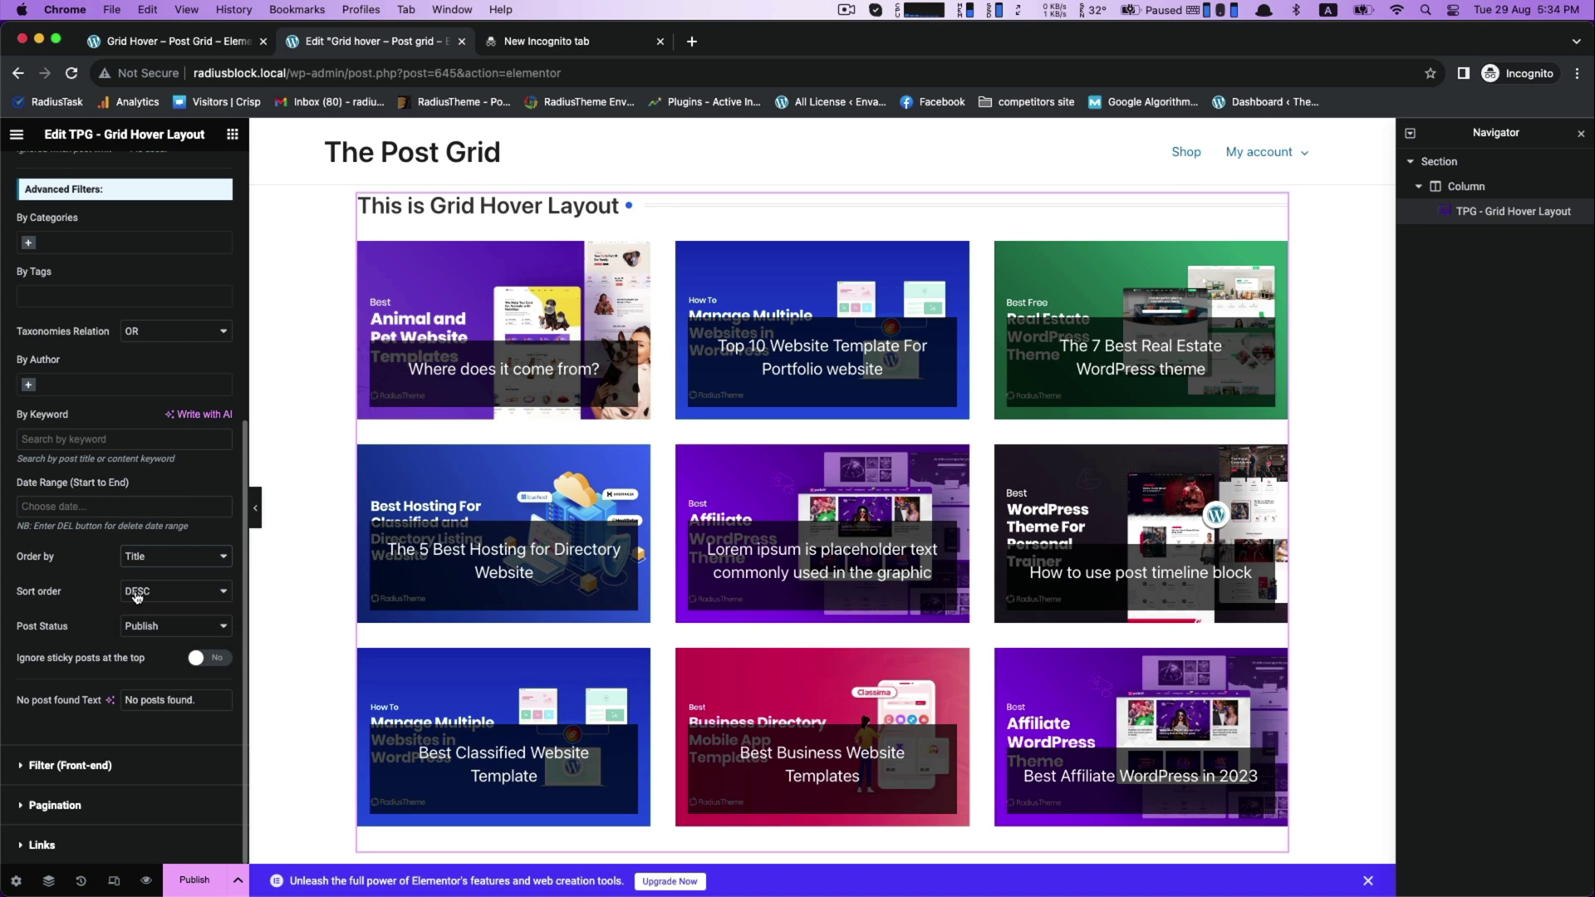
{"action": "left_click", "coordinate": [137, 592]}
{"action": "left_click", "coordinate": [81, 591]}
Turn on all five front-end filters: taxonomy, author, order-by, sort order and search.
{"action": "left_click", "coordinate": [50, 764]}
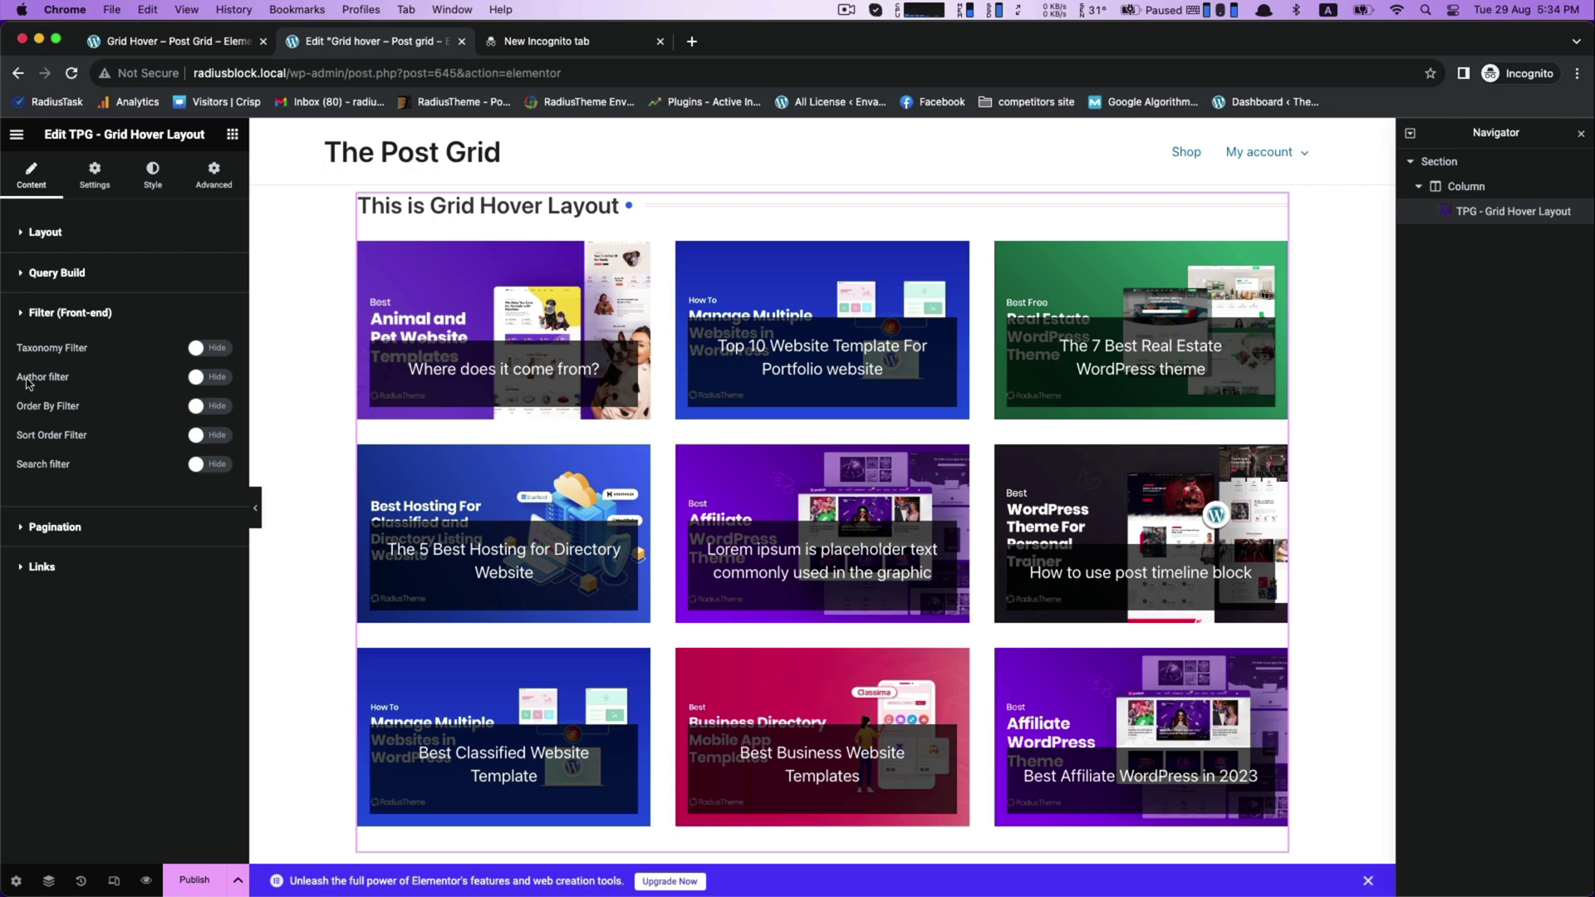
{"action": "left_click", "coordinate": [213, 349]}
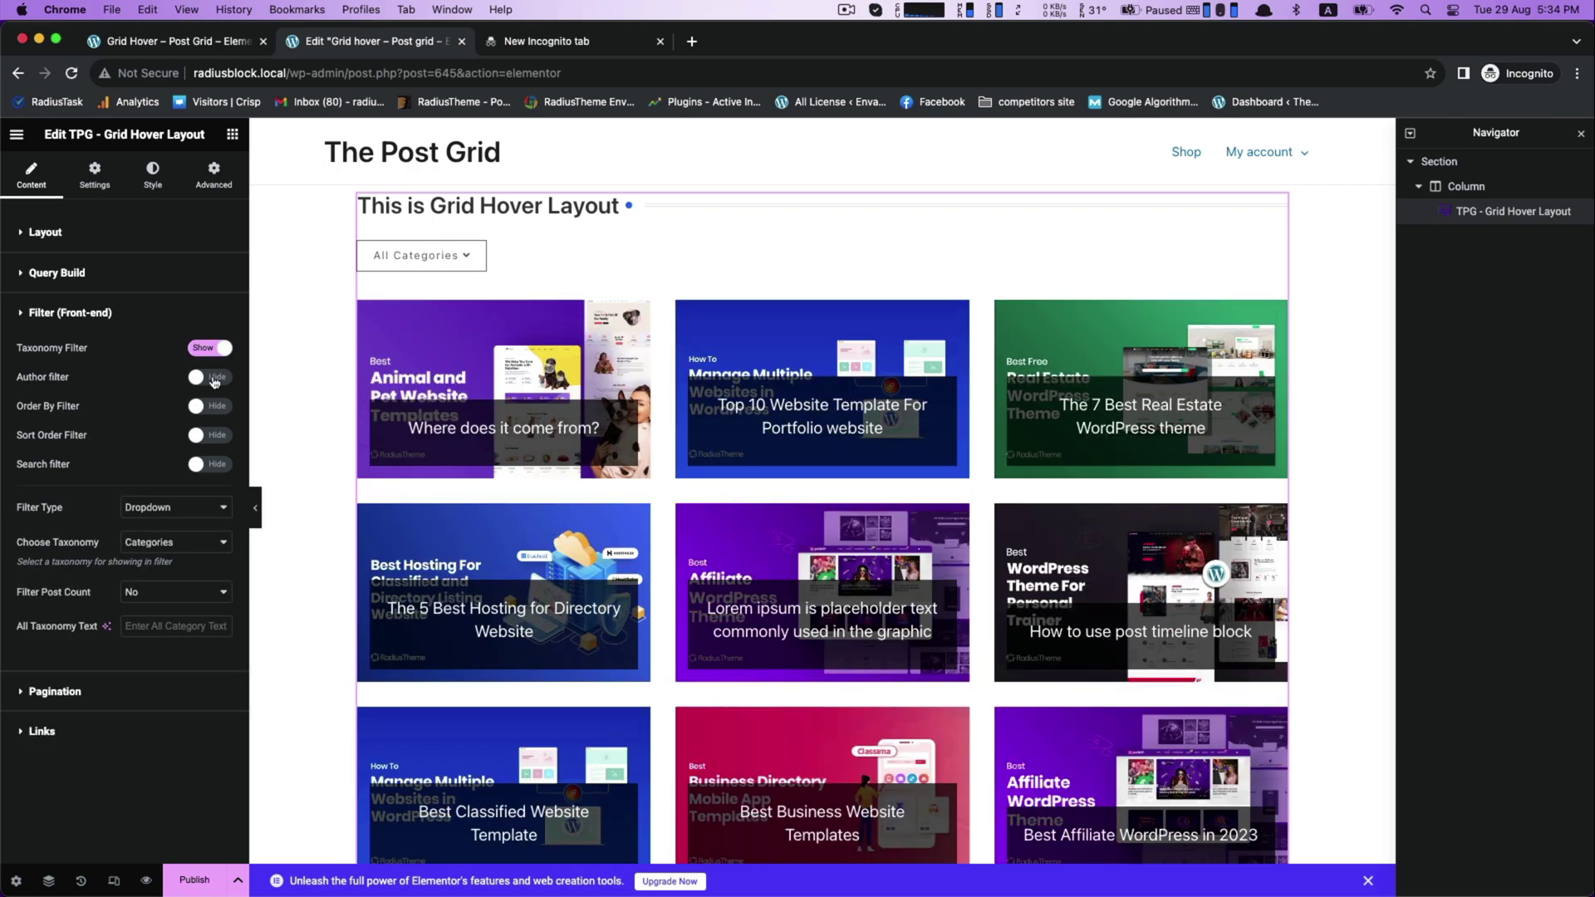
{"action": "left_click", "coordinate": [212, 377]}
{"action": "left_click", "coordinate": [213, 406]}
{"action": "left_click", "coordinate": [213, 435]}
{"action": "left_click", "coordinate": [212, 465]}
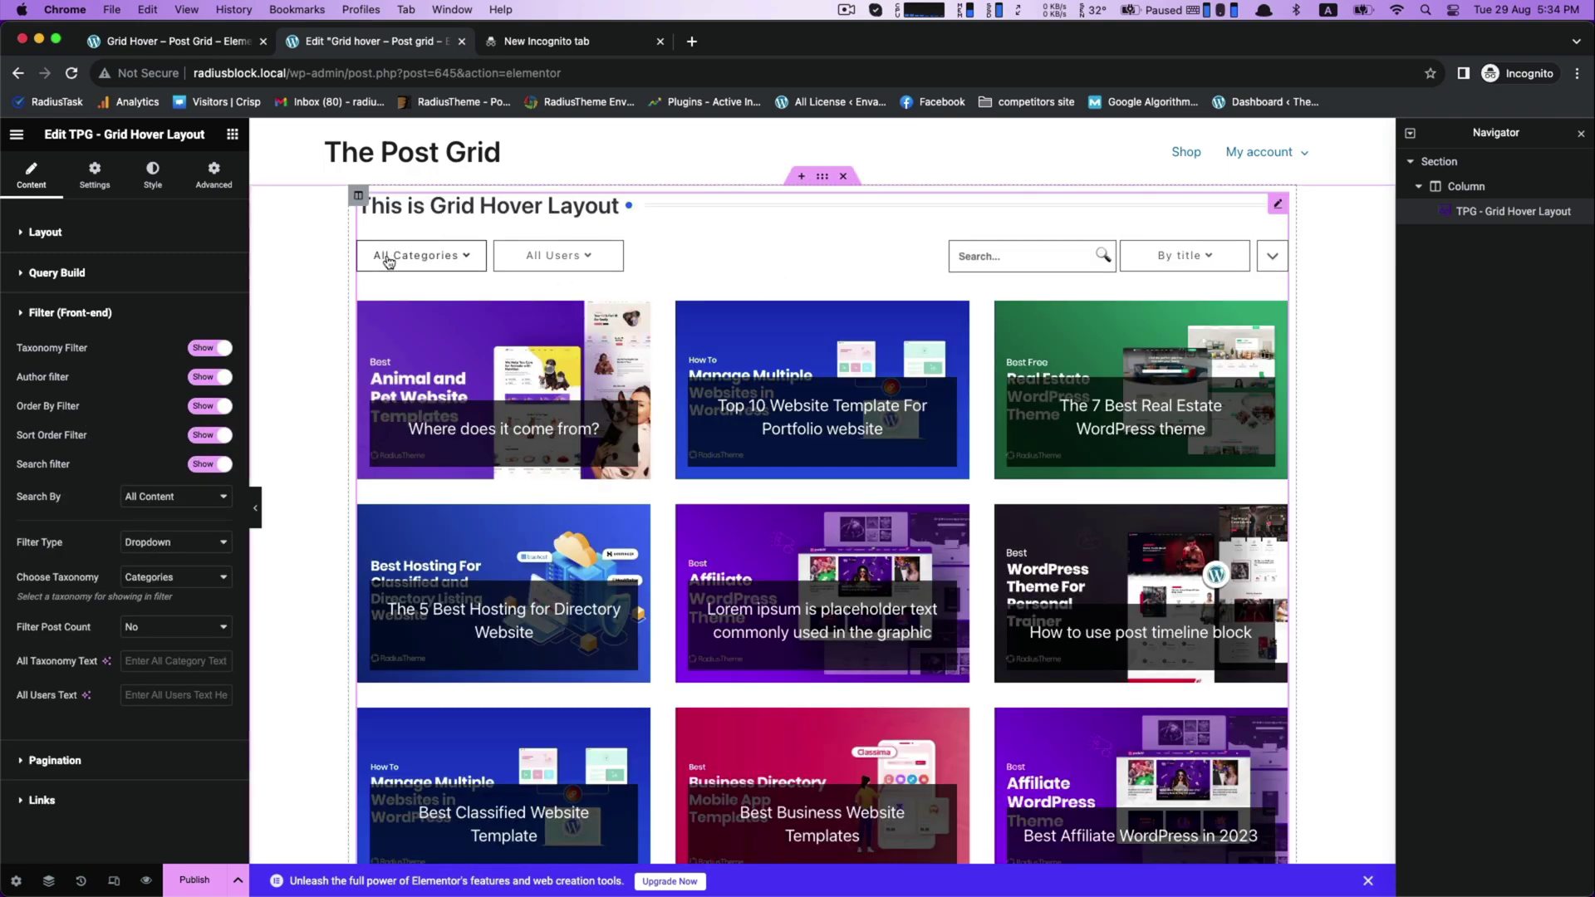
Hide all five front-end filters again so the grid has no filter bar.
{"action": "left_click", "coordinate": [208, 348]}
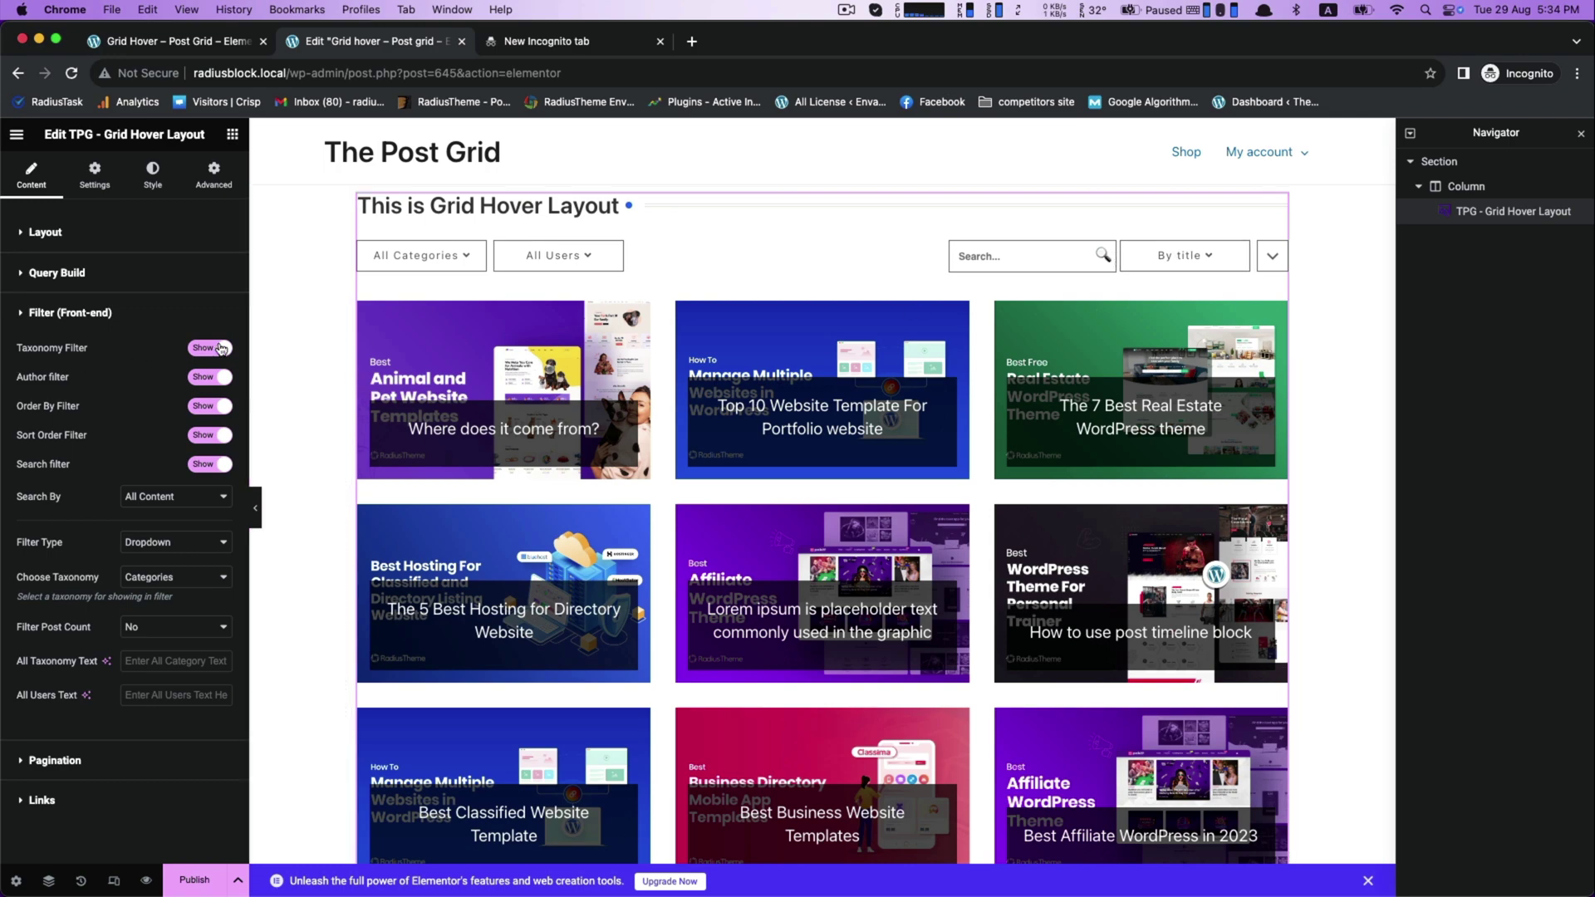
{"action": "left_click", "coordinate": [203, 377]}
{"action": "left_click", "coordinate": [202, 406]}
{"action": "left_click", "coordinate": [200, 435]}
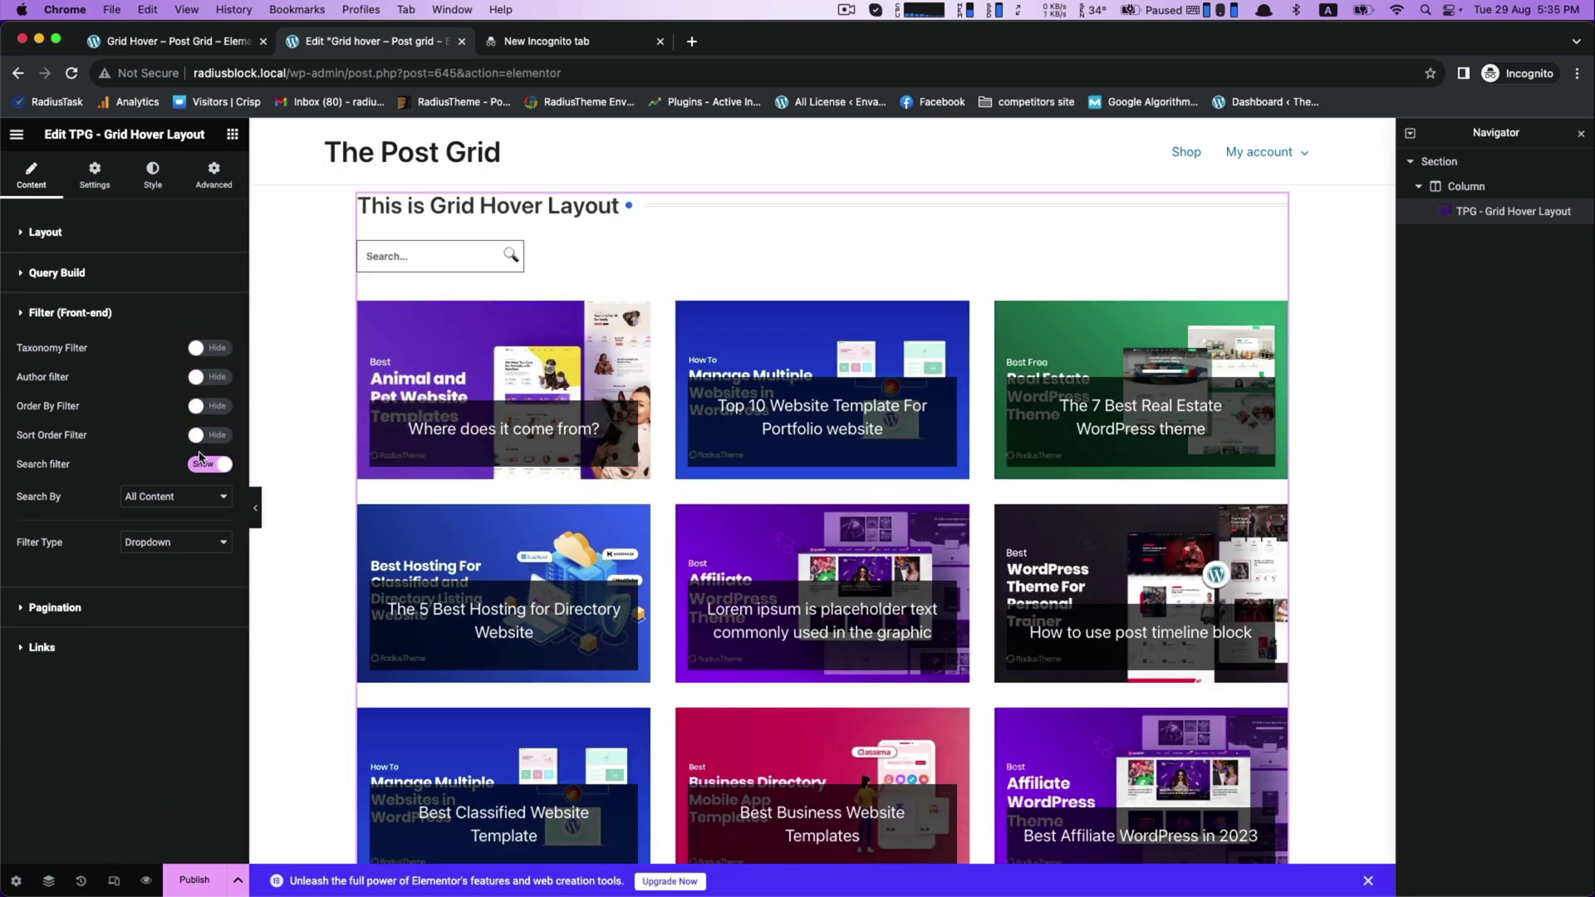
{"action": "left_click", "coordinate": [200, 458]}
{"action": "left_click", "coordinate": [63, 526]}
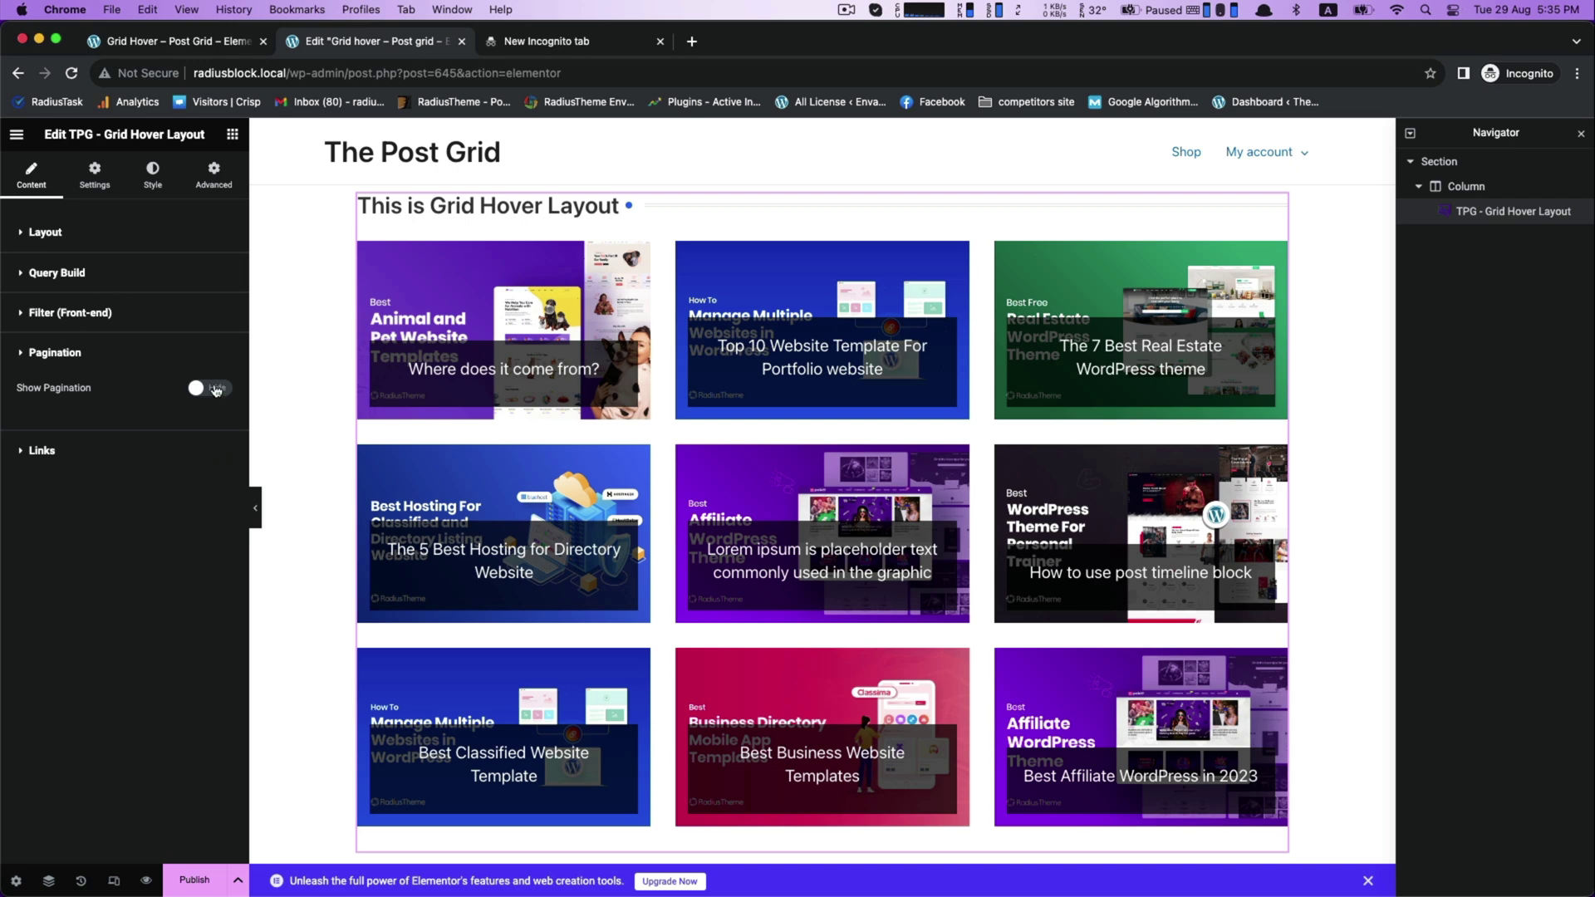
Keep pagination off and posts linking to their details page in the same window.
{"action": "left_click", "coordinate": [209, 388]}
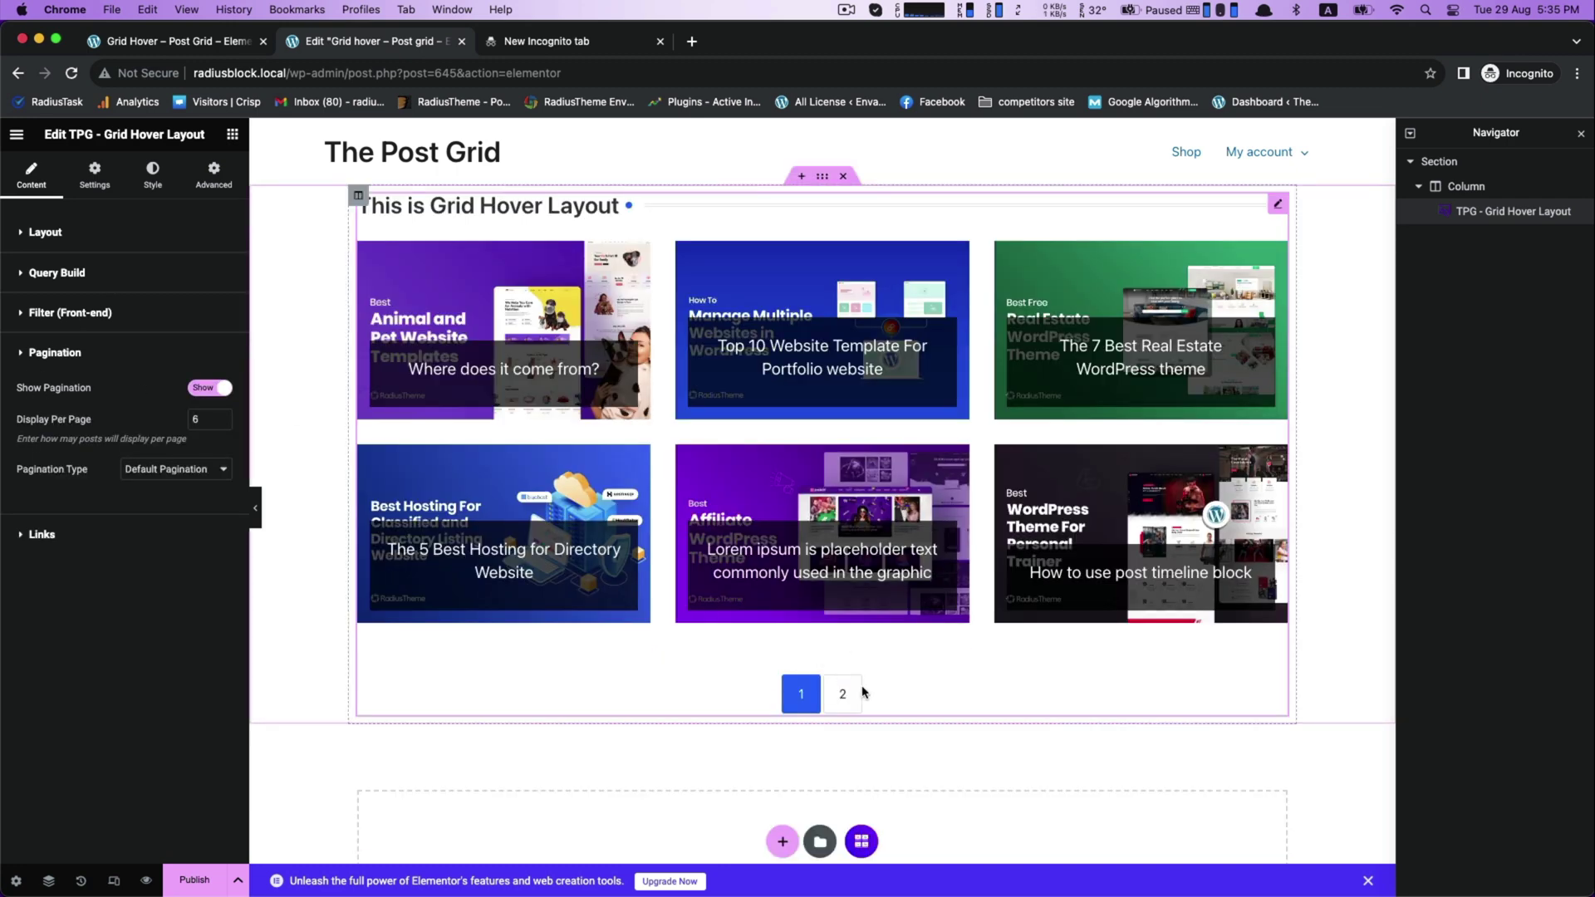
{"action": "left_click", "coordinate": [196, 392]}
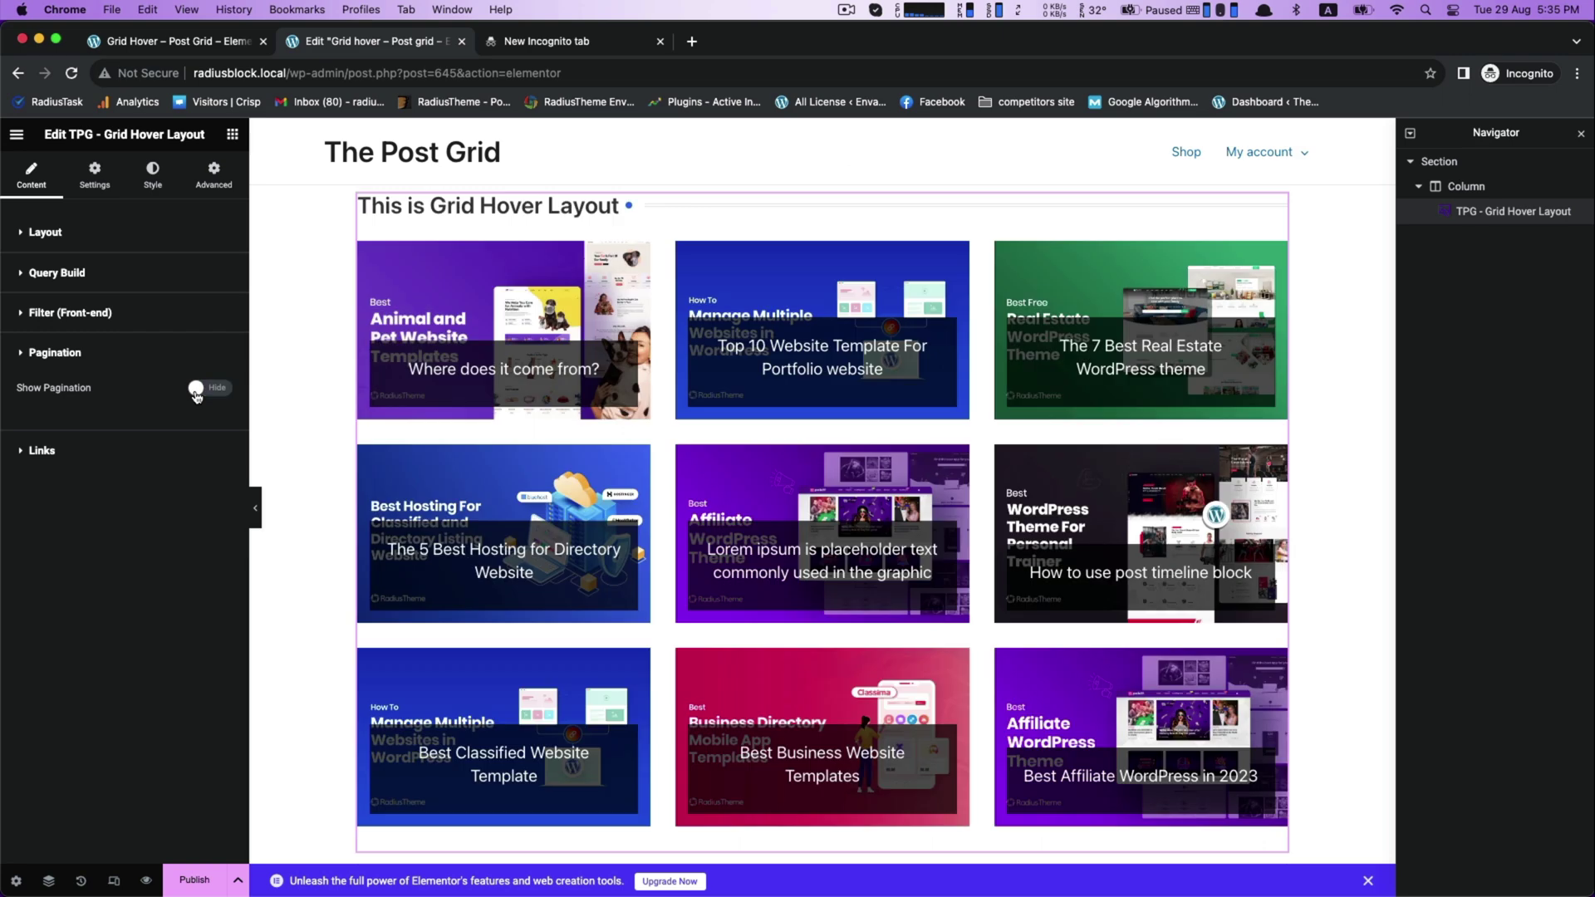
{"action": "left_click", "coordinate": [36, 459]}
{"action": "left_click", "coordinate": [199, 433]}
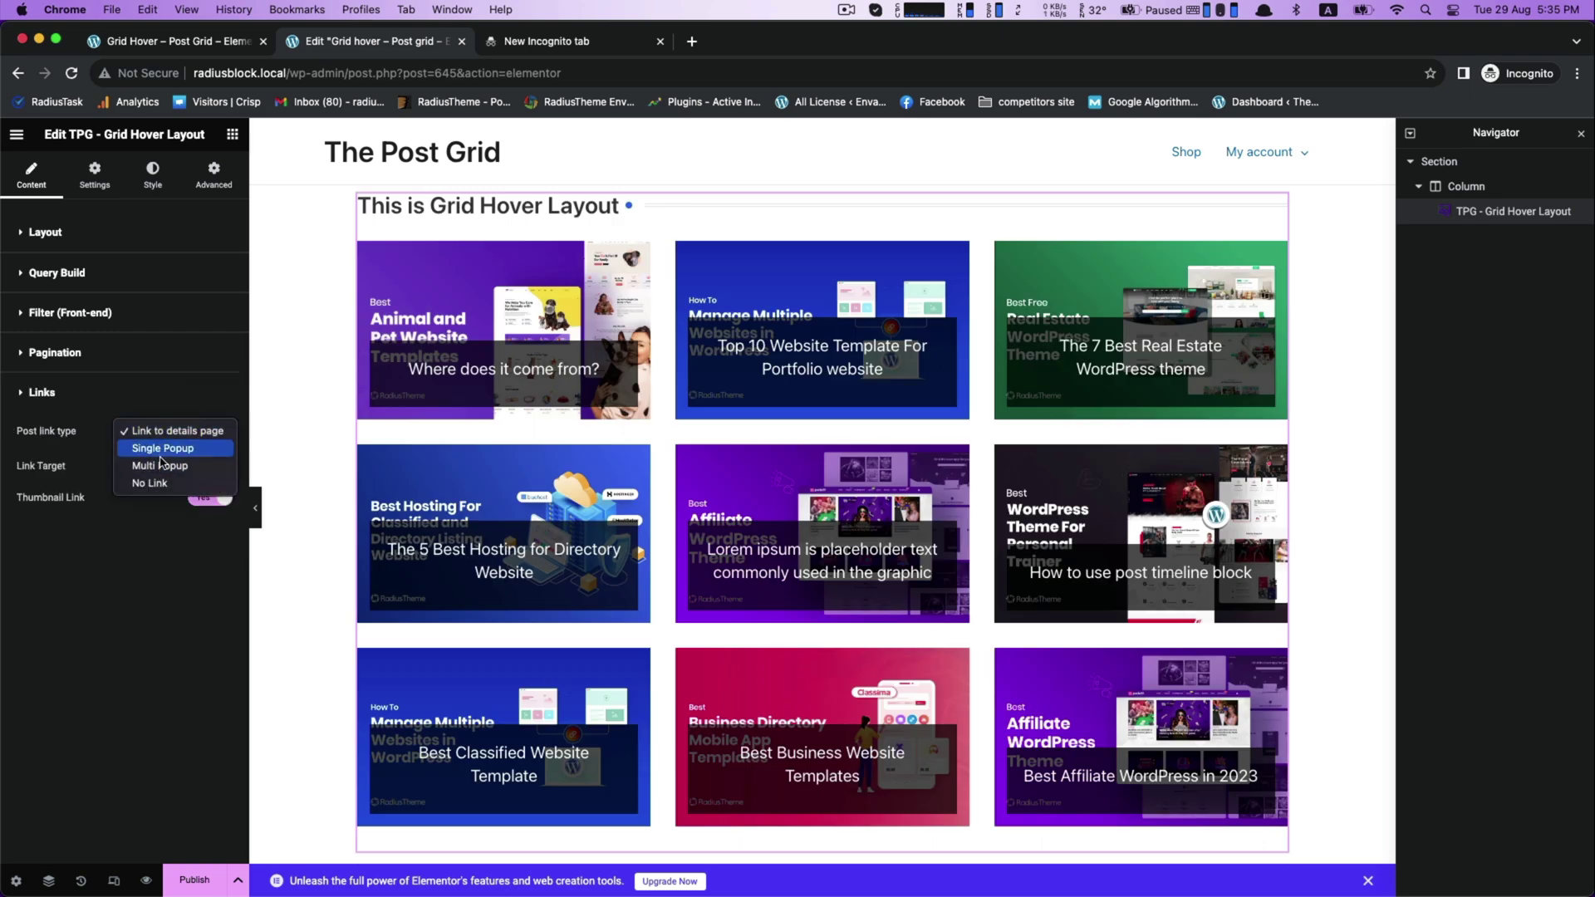
{"action": "left_click", "coordinate": [150, 552]}
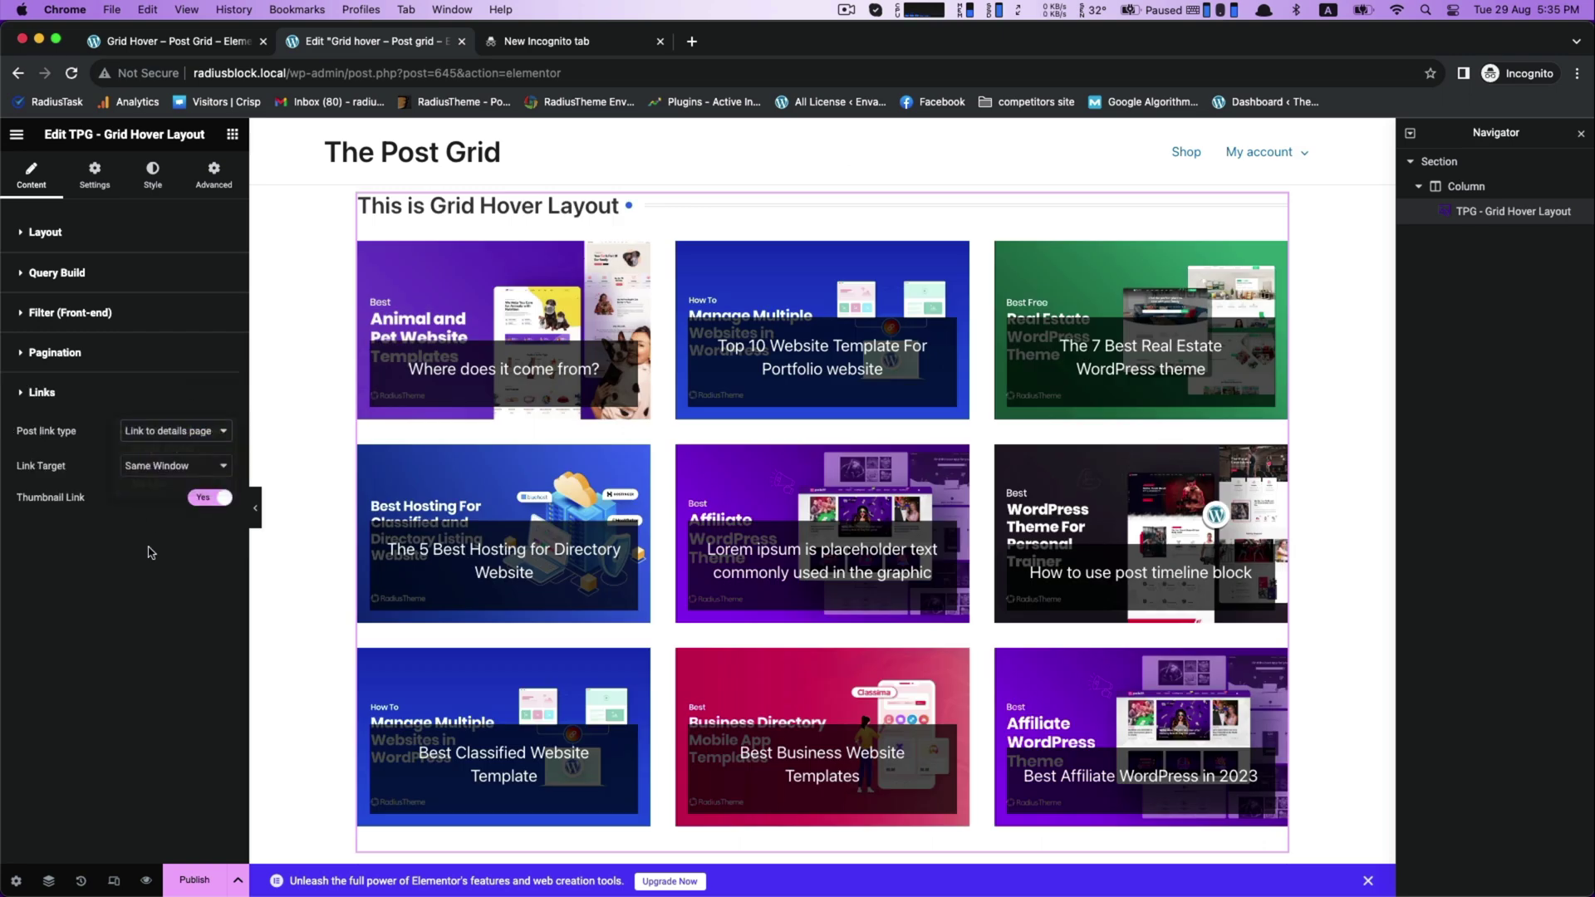
{"action": "left_click", "coordinate": [144, 469]}
{"action": "left_click", "coordinate": [165, 494]}
{"action": "left_click", "coordinate": [103, 181]}
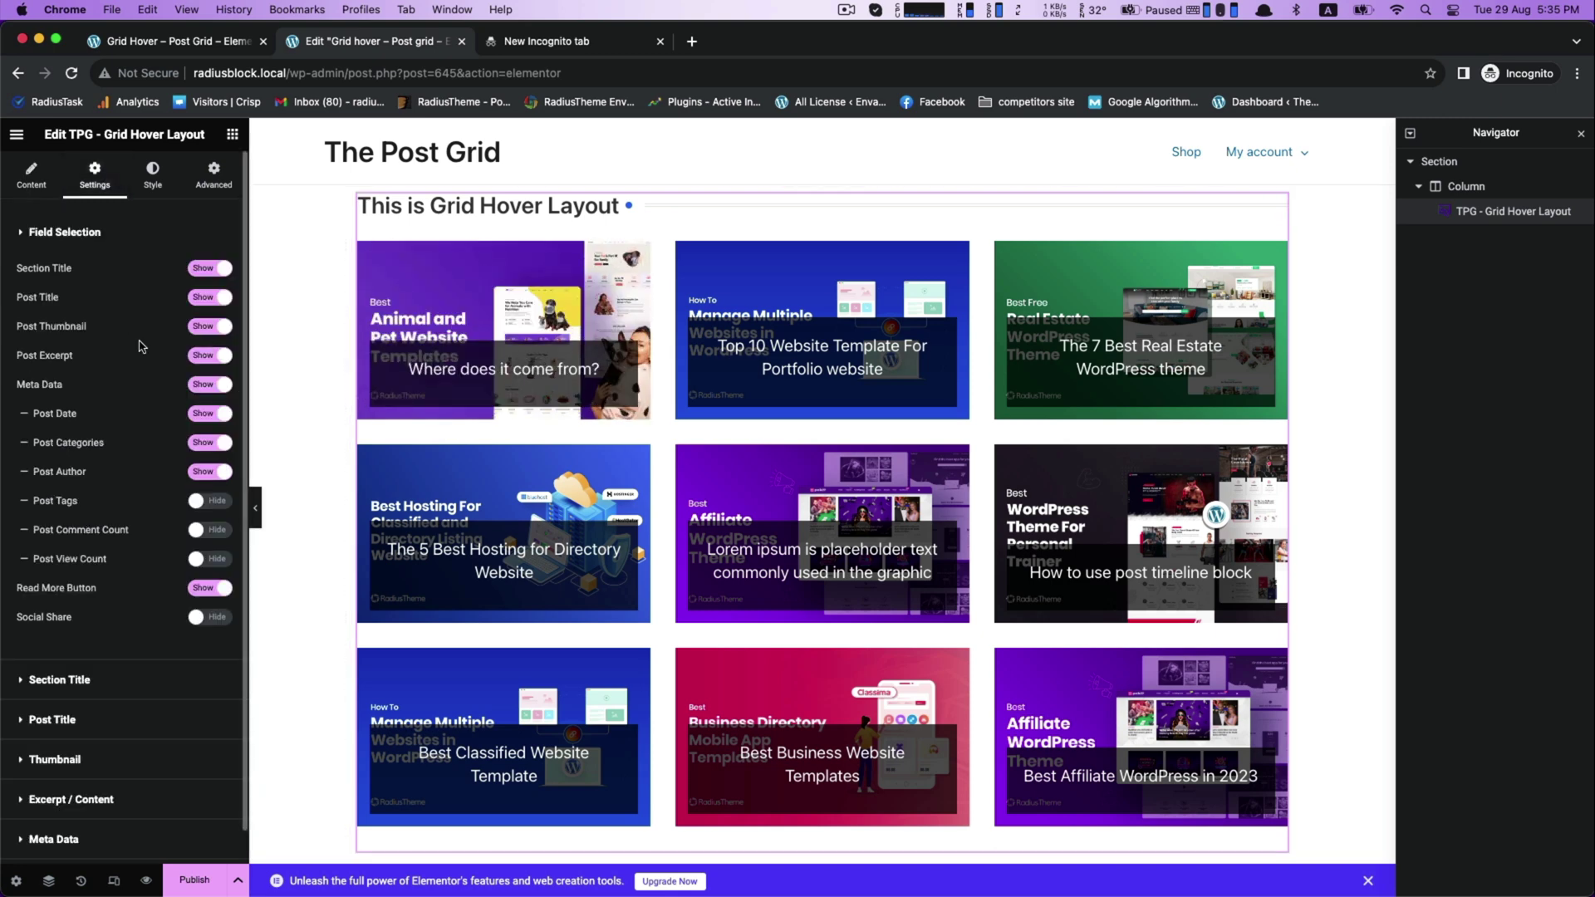
Hide the post excerpt, meta data and Read More button on the hover cards.
{"action": "left_click", "coordinate": [200, 355]}
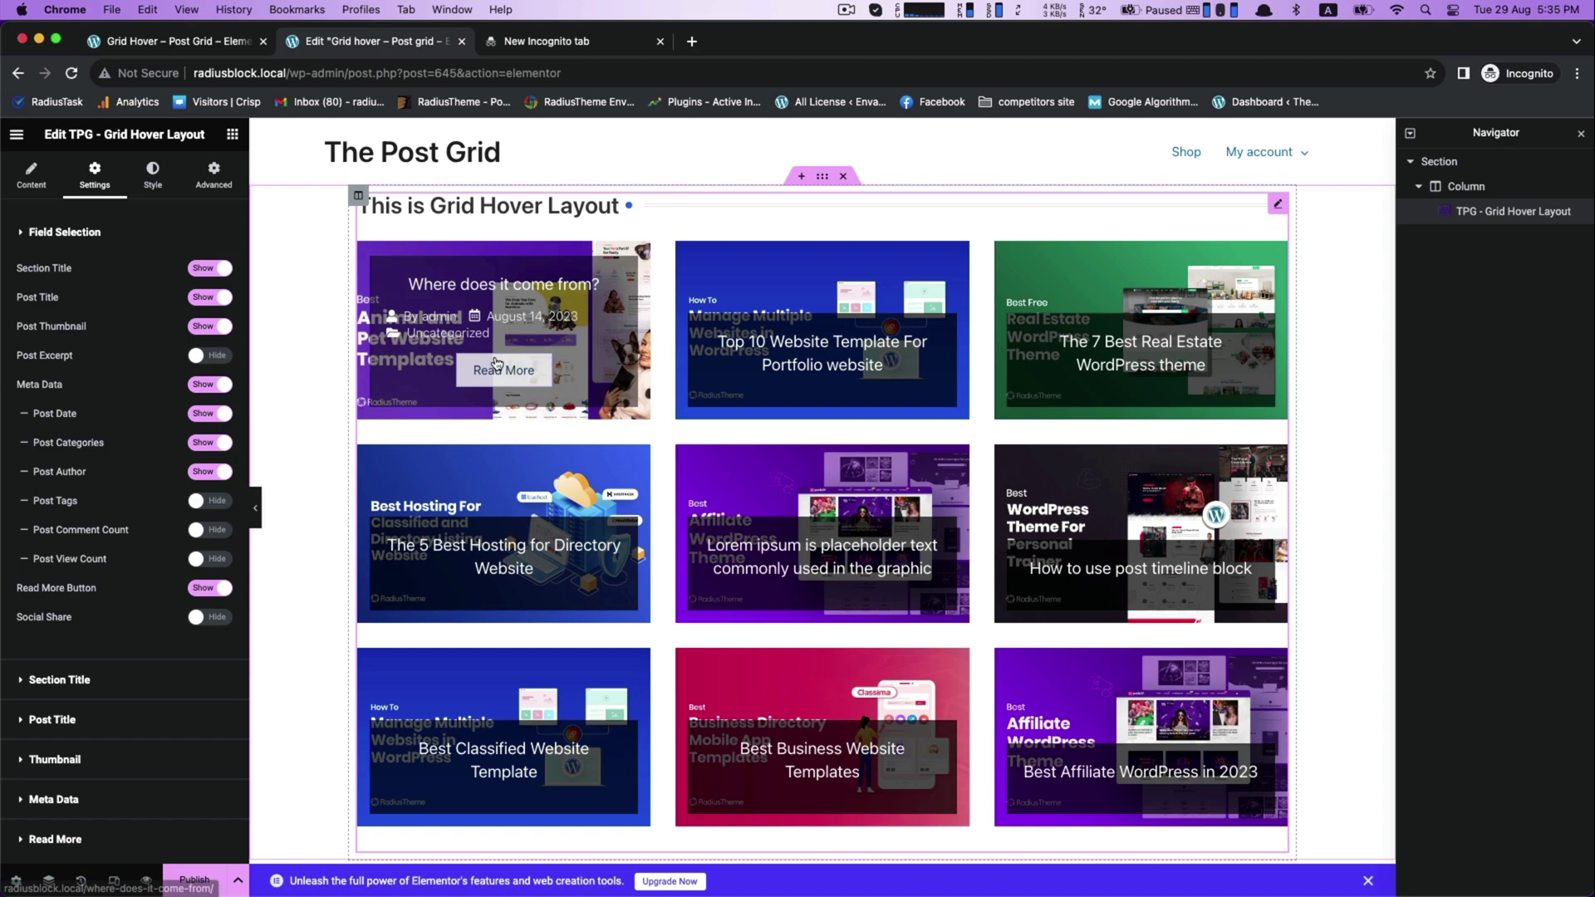
{"action": "left_click", "coordinate": [196, 387]}
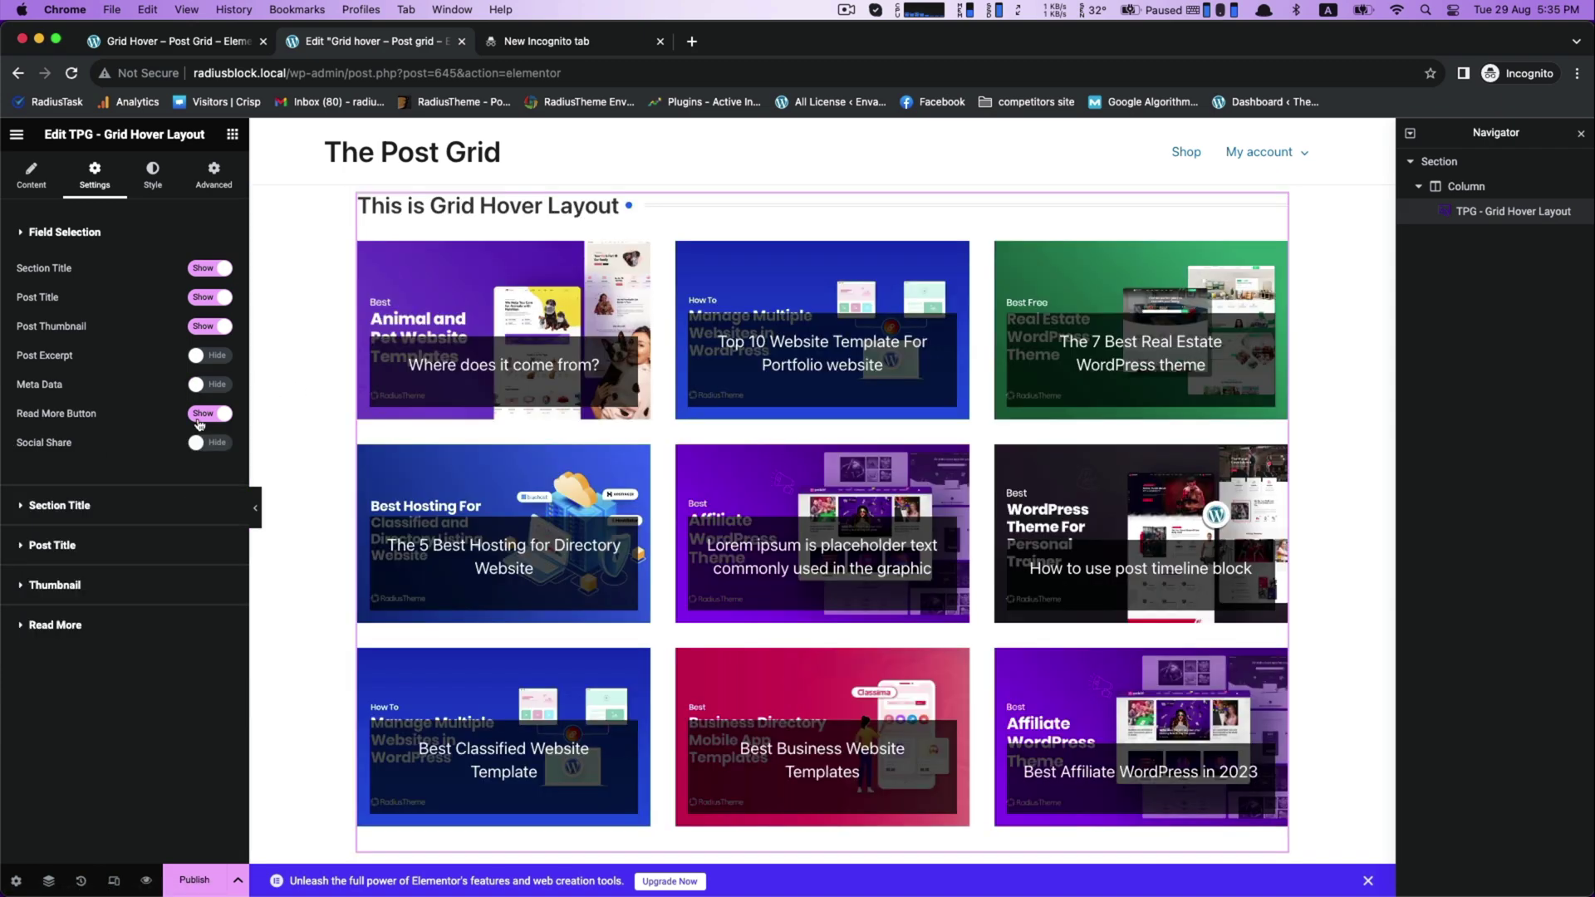
{"action": "left_click", "coordinate": [199, 415]}
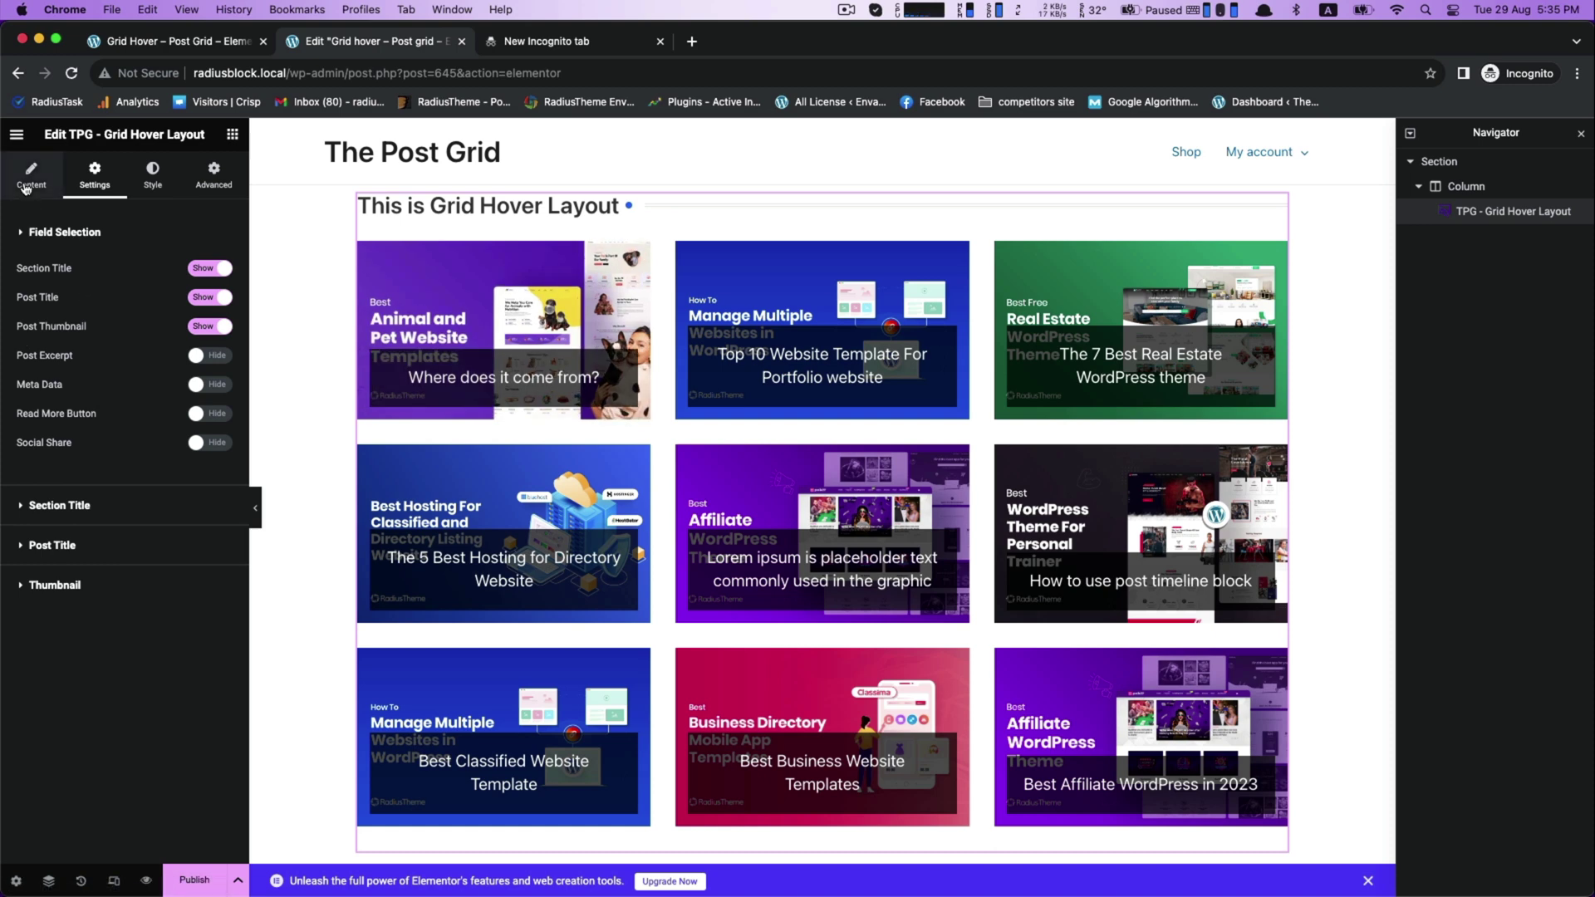
{"action": "left_click", "coordinate": [19, 236]}
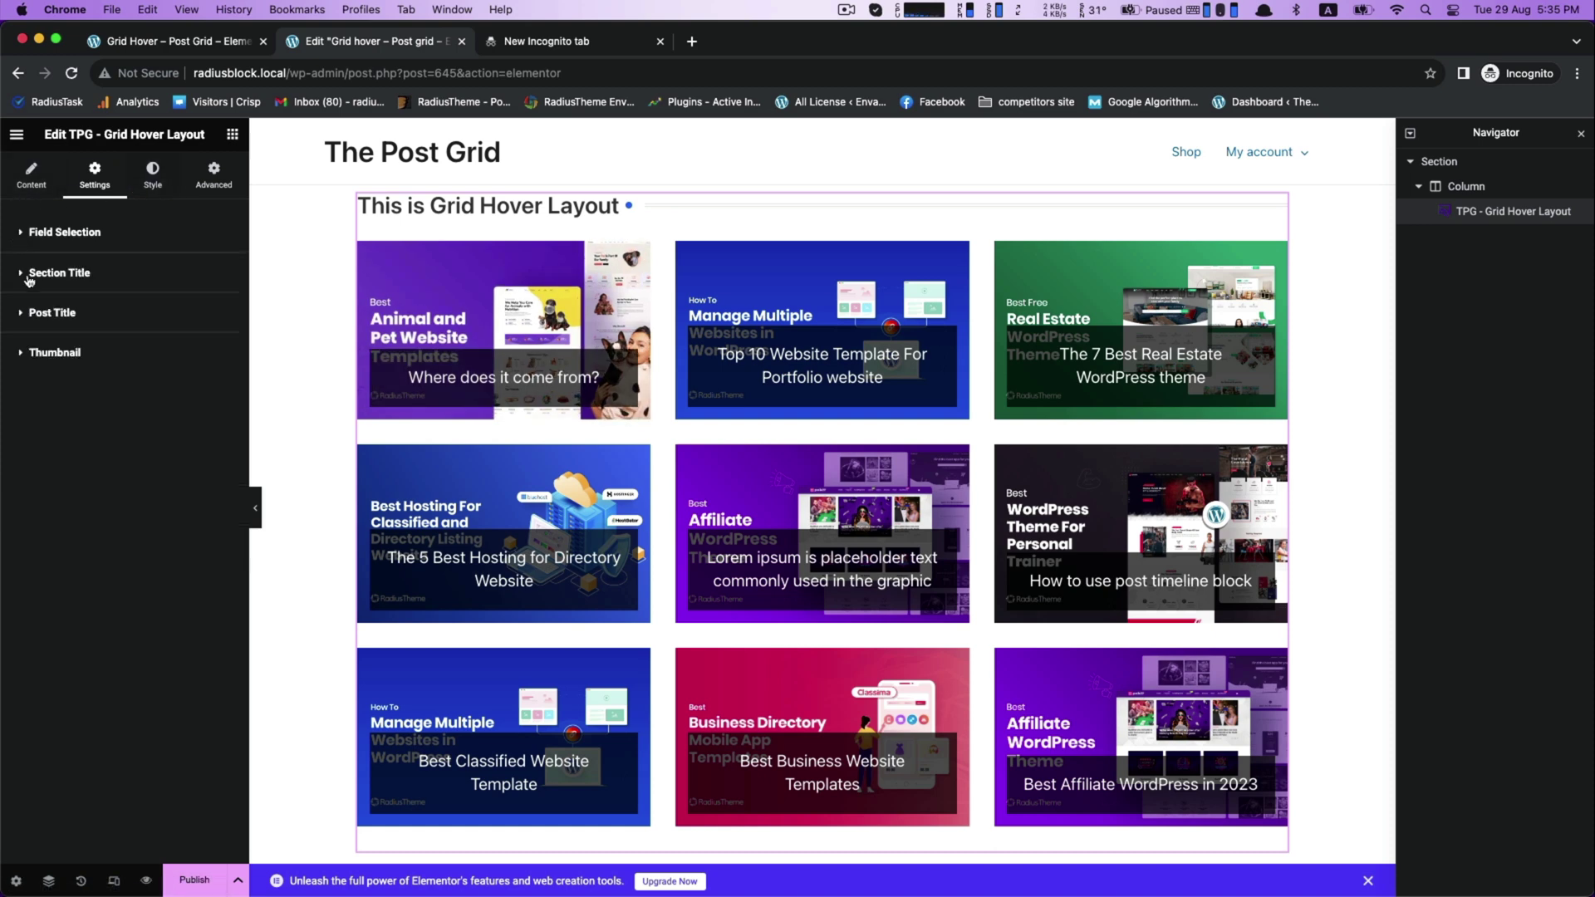
{"action": "left_click", "coordinate": [28, 275]}
{"action": "left_click", "coordinate": [28, 275]}
{"action": "left_click", "coordinate": [22, 313]}
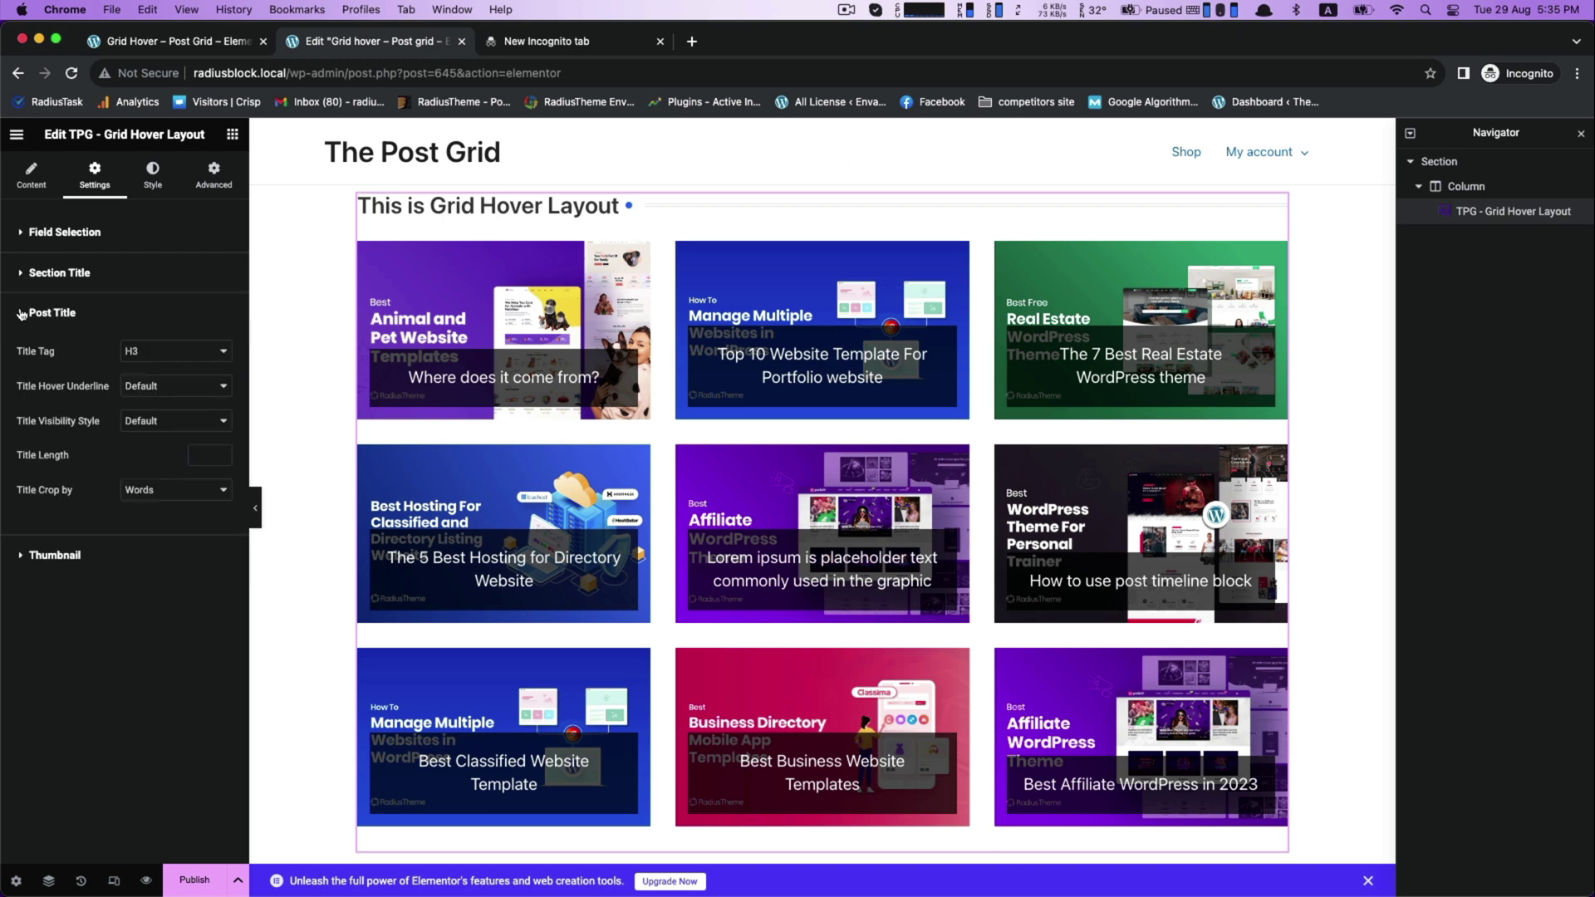
{"action": "left_click", "coordinate": [64, 324]}
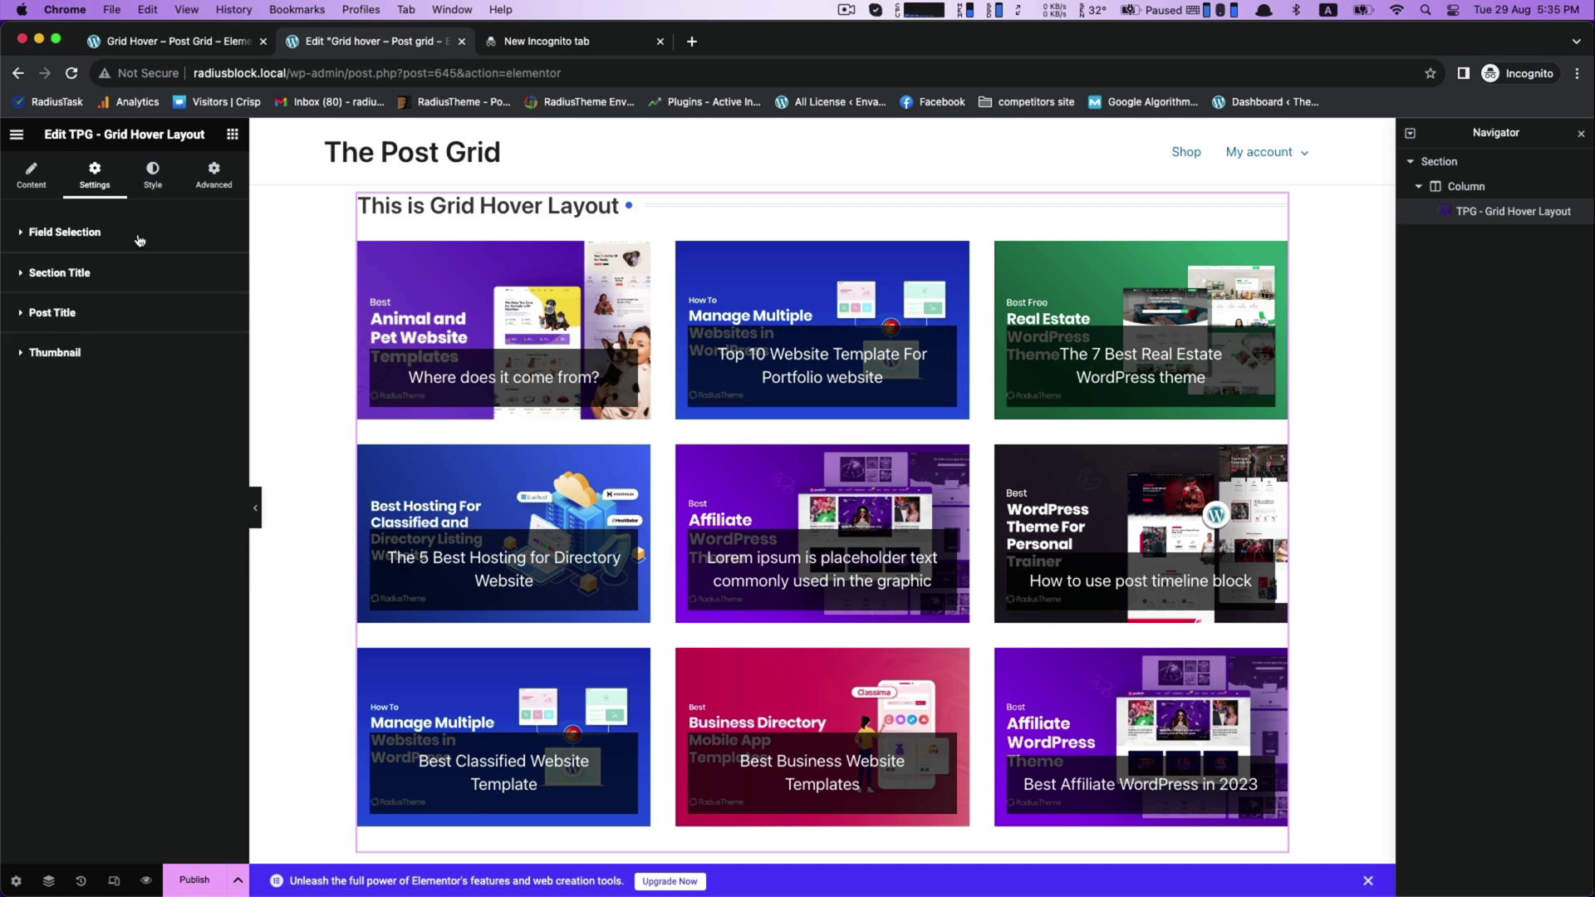
{"action": "left_click", "coordinate": [150, 186]}
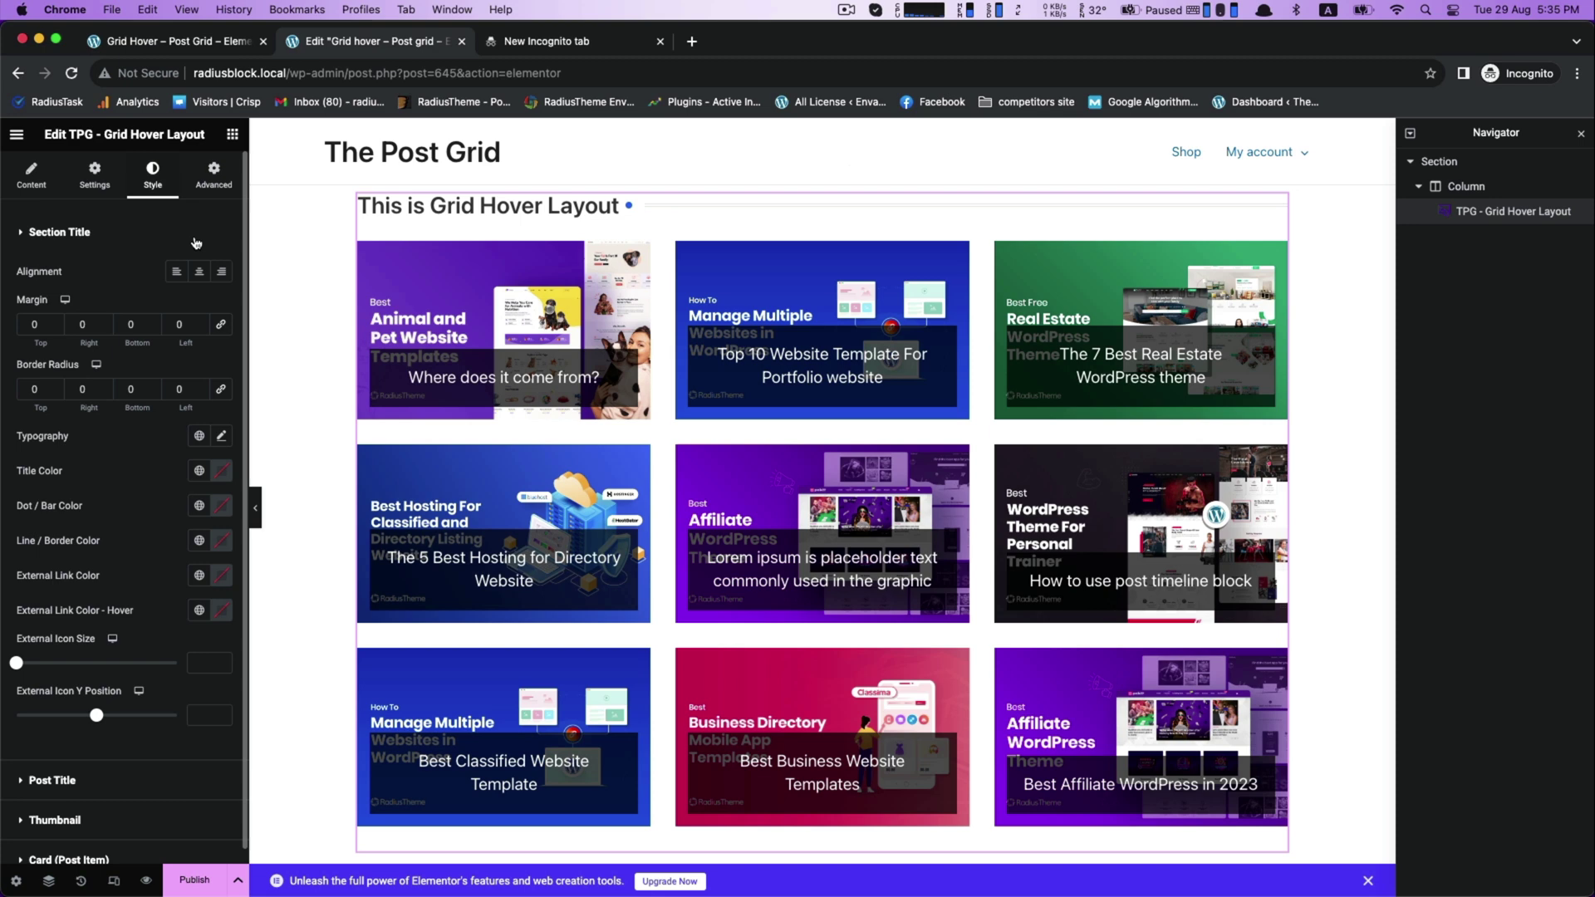
Center the section heading and set its typography to Helvetica, size 40.
{"action": "left_click", "coordinate": [199, 271]}
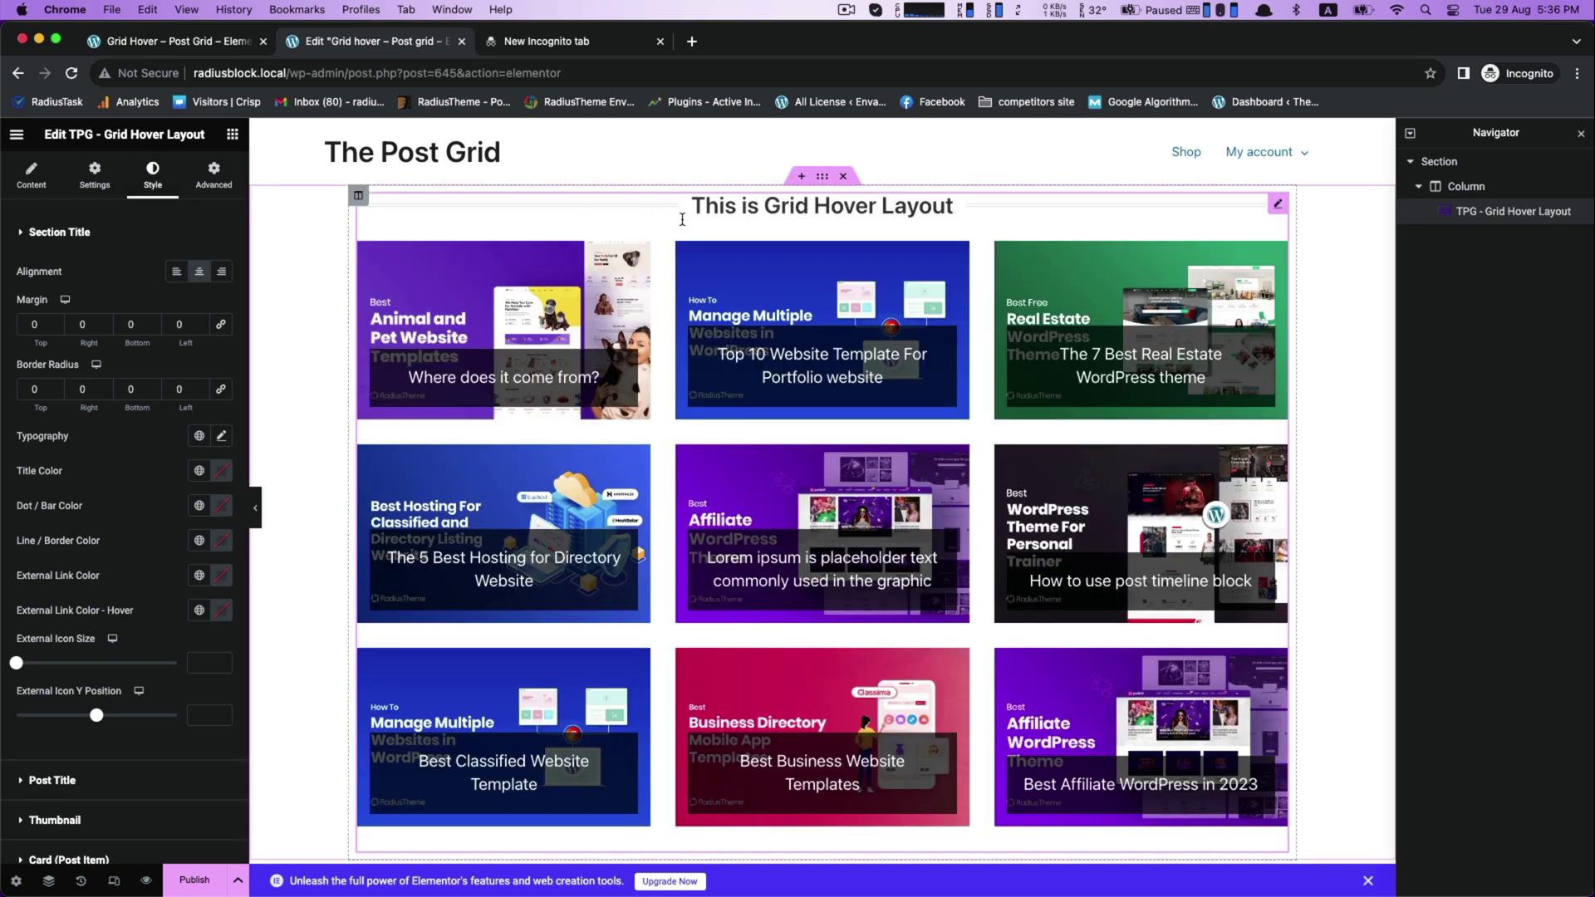
{"action": "scroll", "coordinate": [38, 297], "scroll_direction": "down", "scroll_amount": 1}
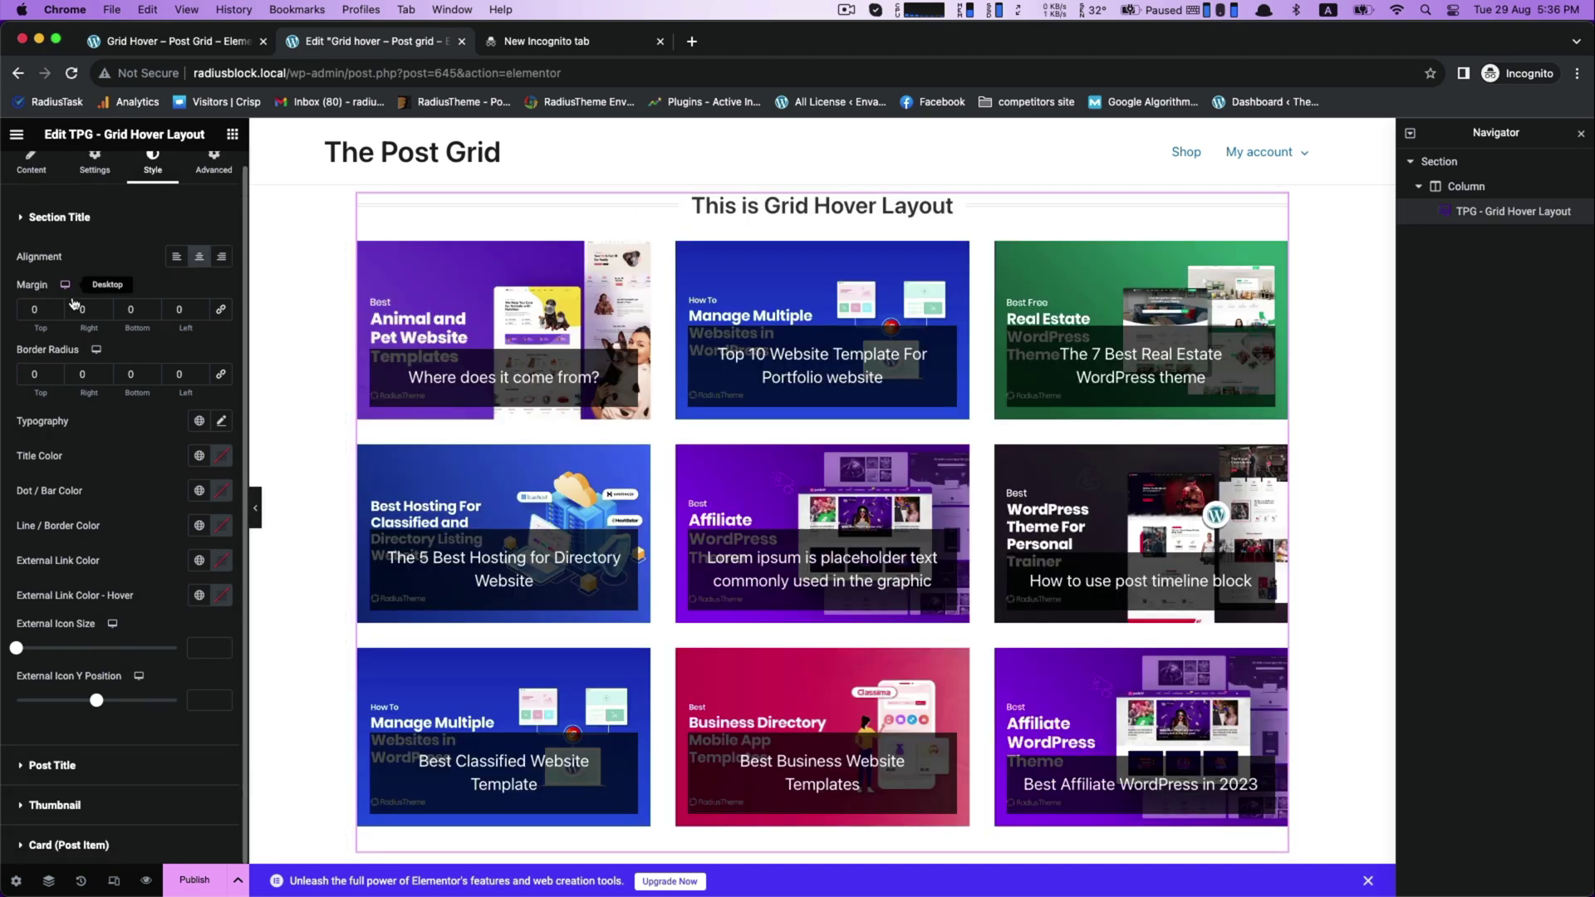
{"action": "left_click", "coordinate": [221, 421]}
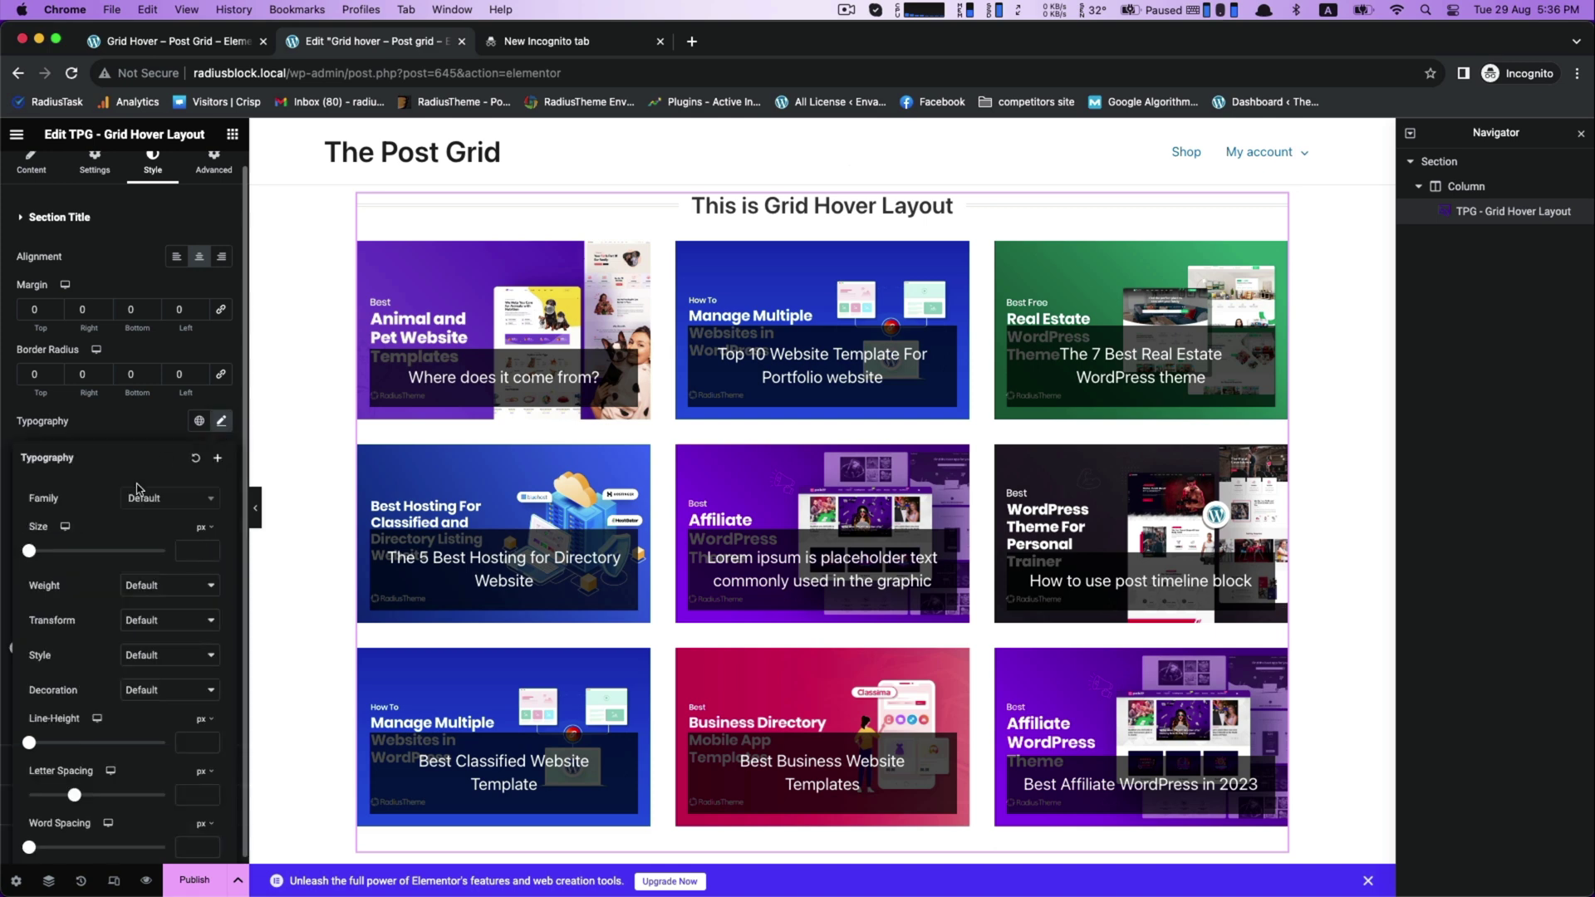
{"action": "left_click", "coordinate": [150, 498]}
{"action": "left_click", "coordinate": [160, 654]}
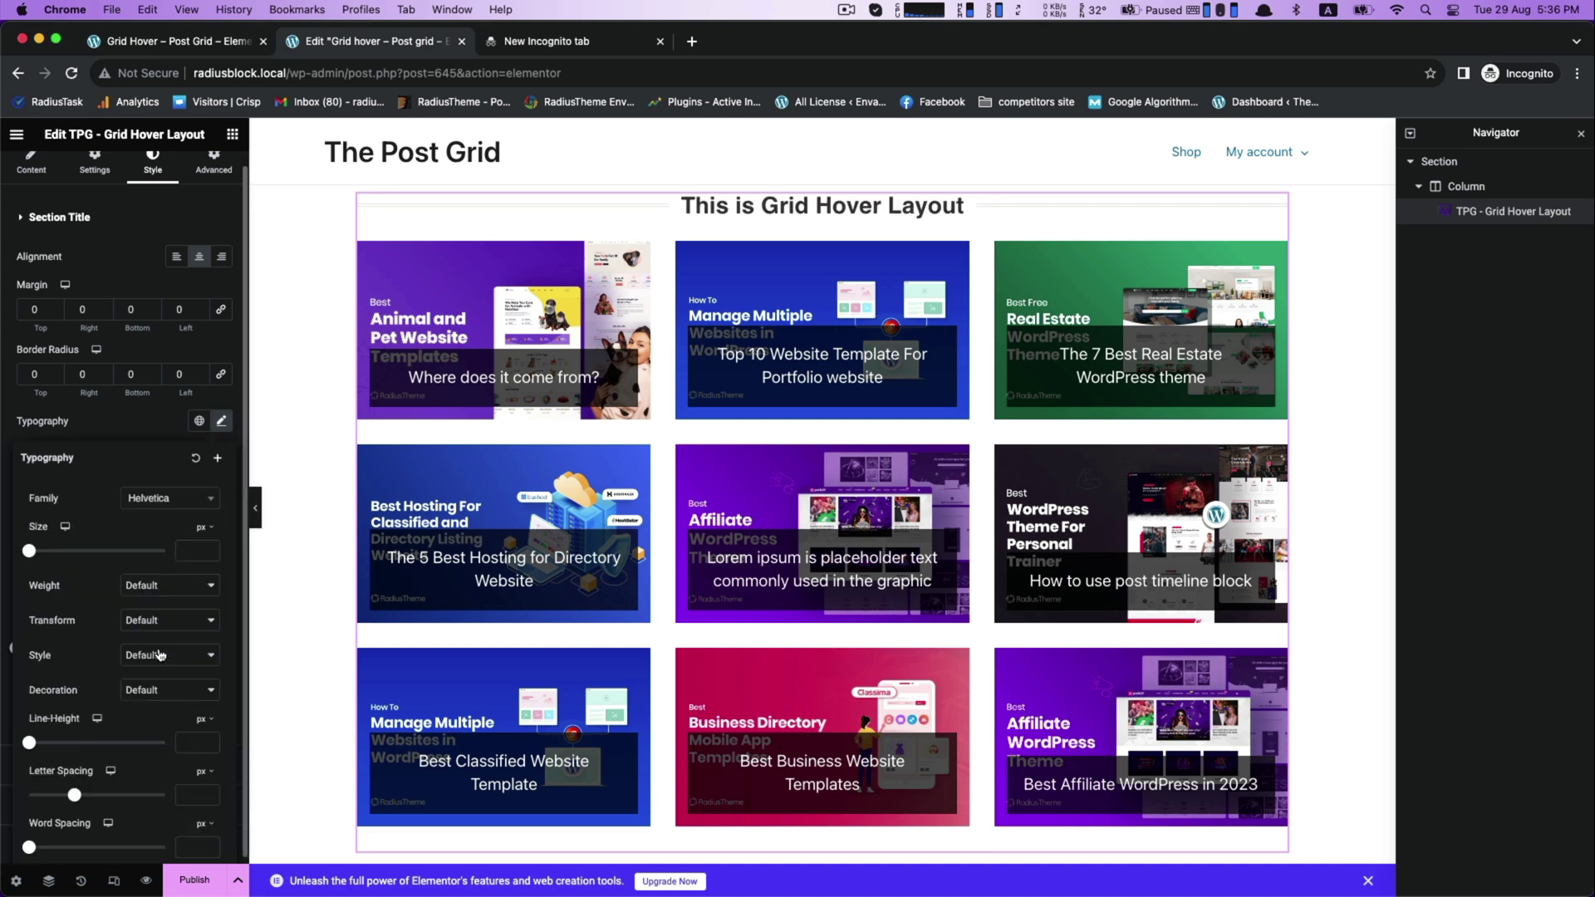
{"action": "left_click_drag", "start_coordinate": [29, 551], "coordinate": [56, 555]}
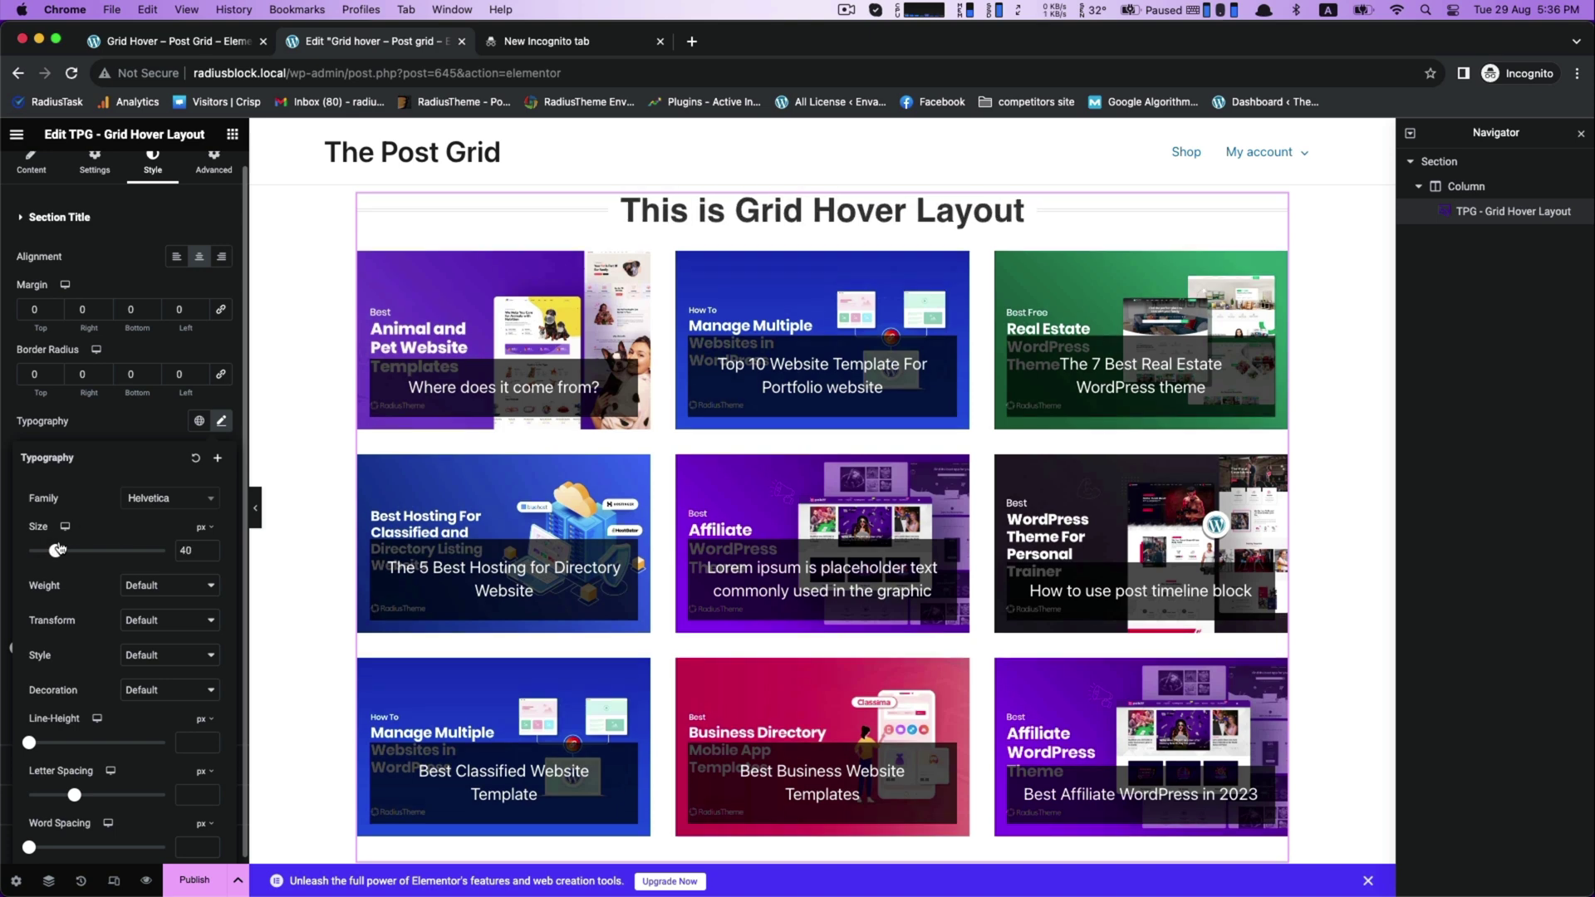
{"action": "left_click", "coordinate": [99, 434]}
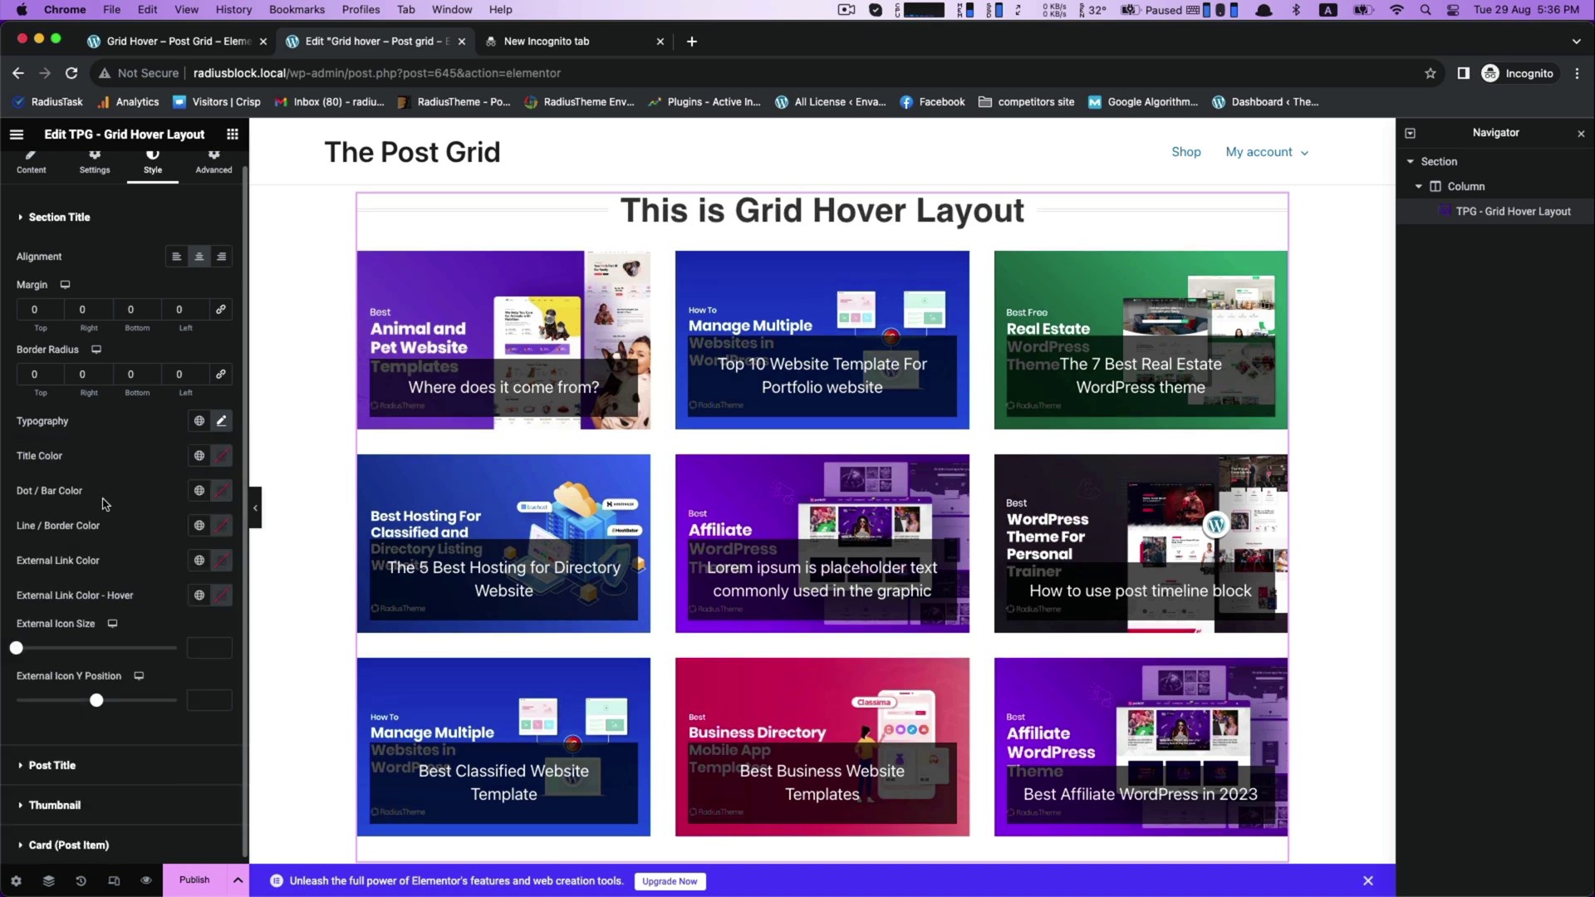
{"action": "left_click", "coordinate": [23, 226]}
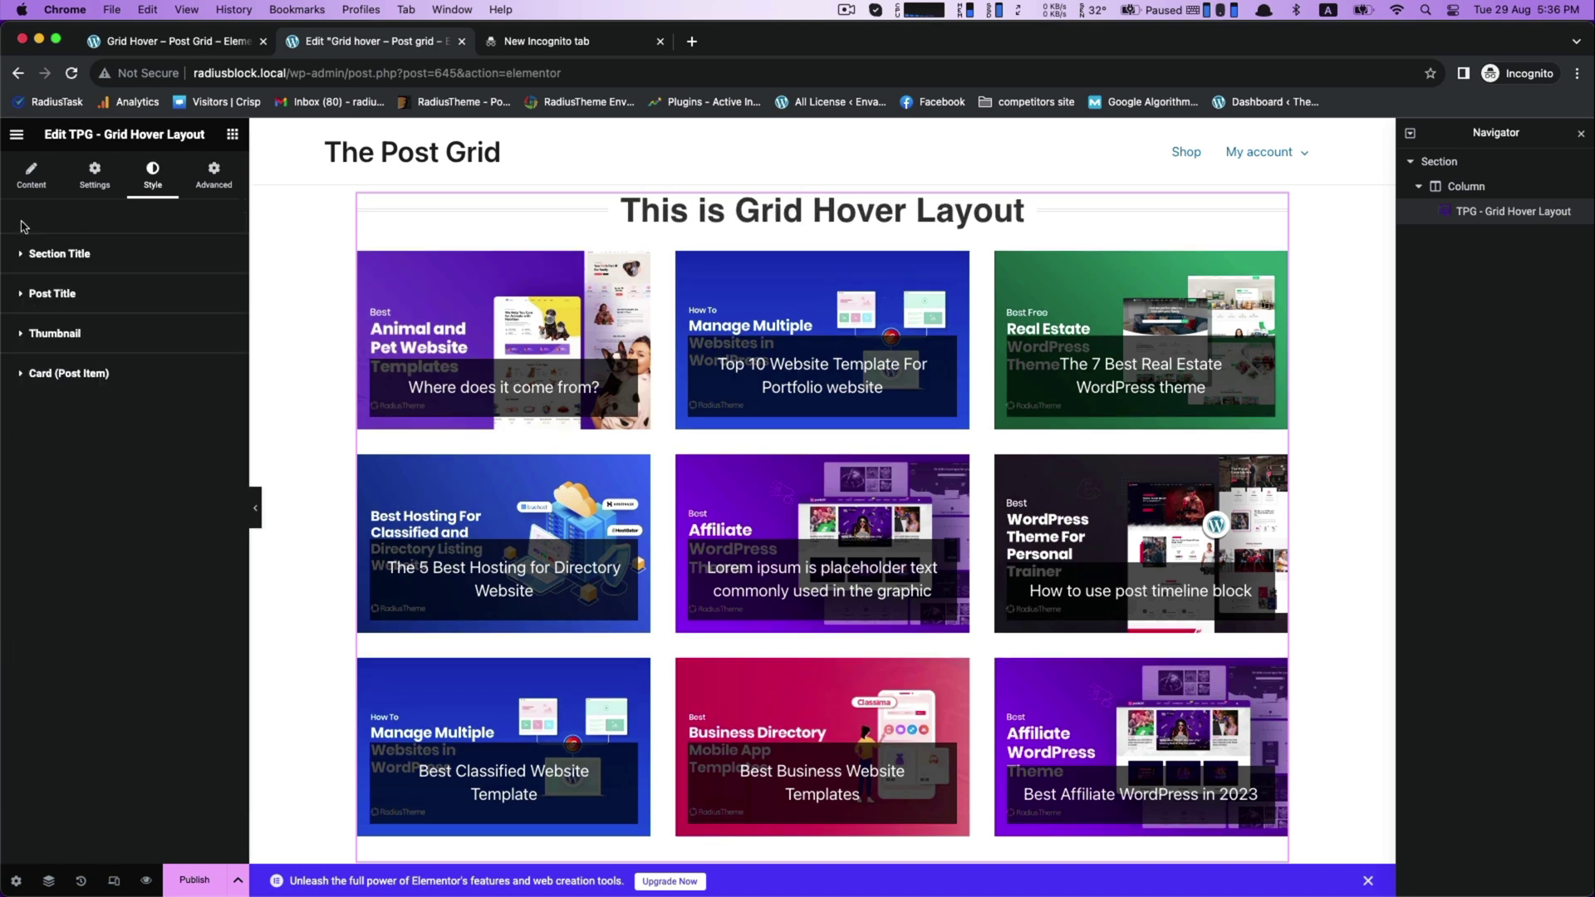
Set the post title alignment to Left on the grid cards.
{"action": "left_click", "coordinate": [23, 295]}
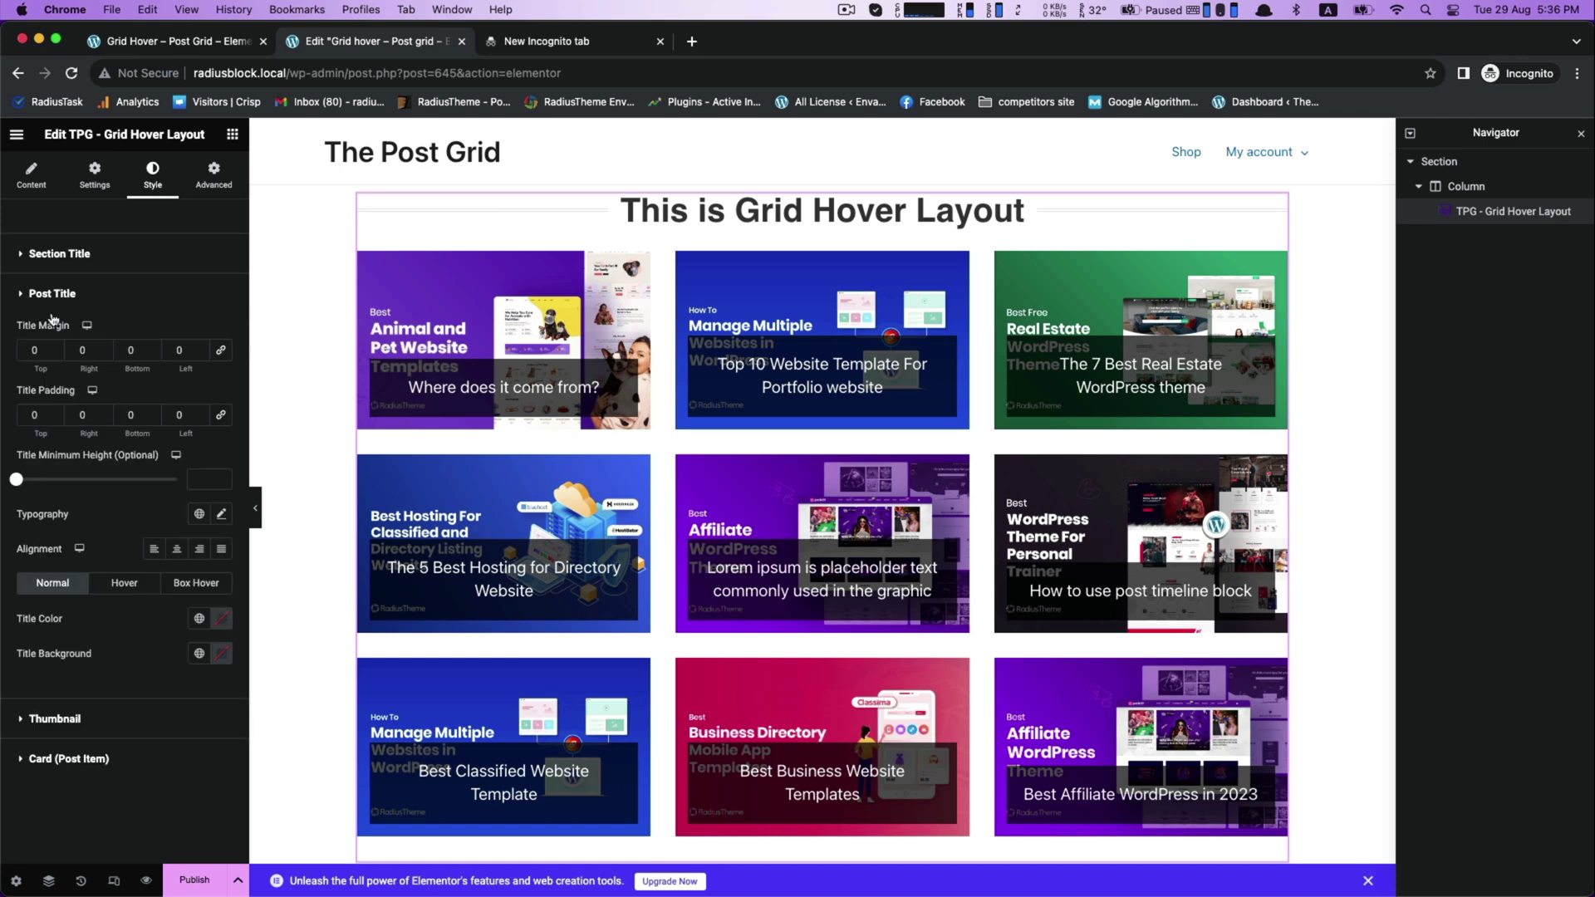
{"action": "left_click", "coordinate": [166, 555]}
{"action": "left_click", "coordinate": [169, 555]}
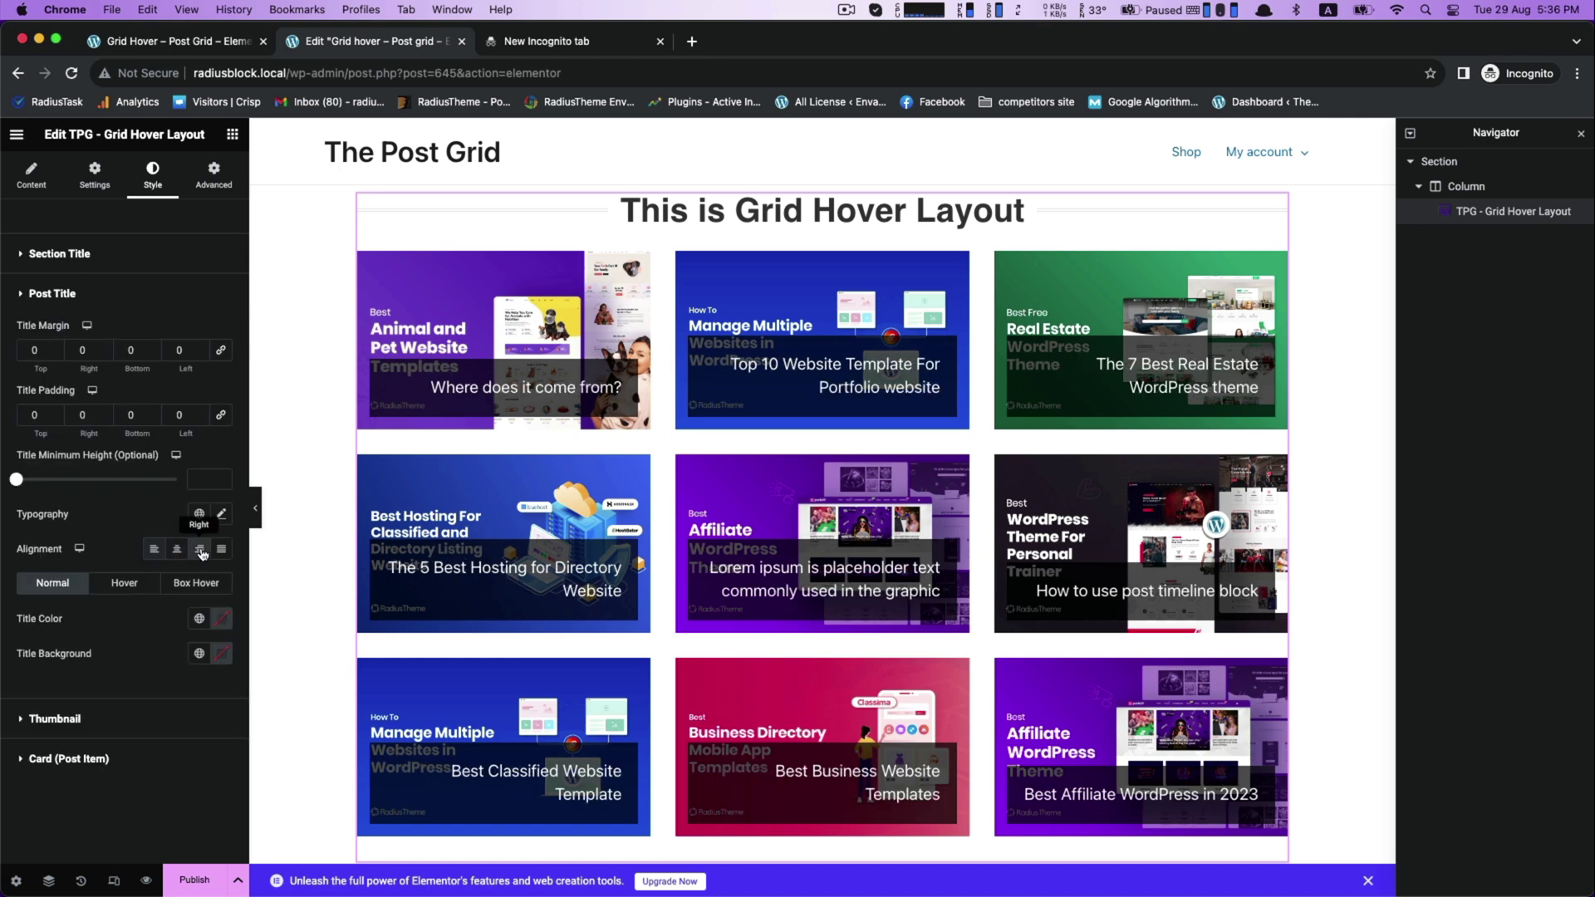
{"action": "left_click", "coordinate": [151, 555]}
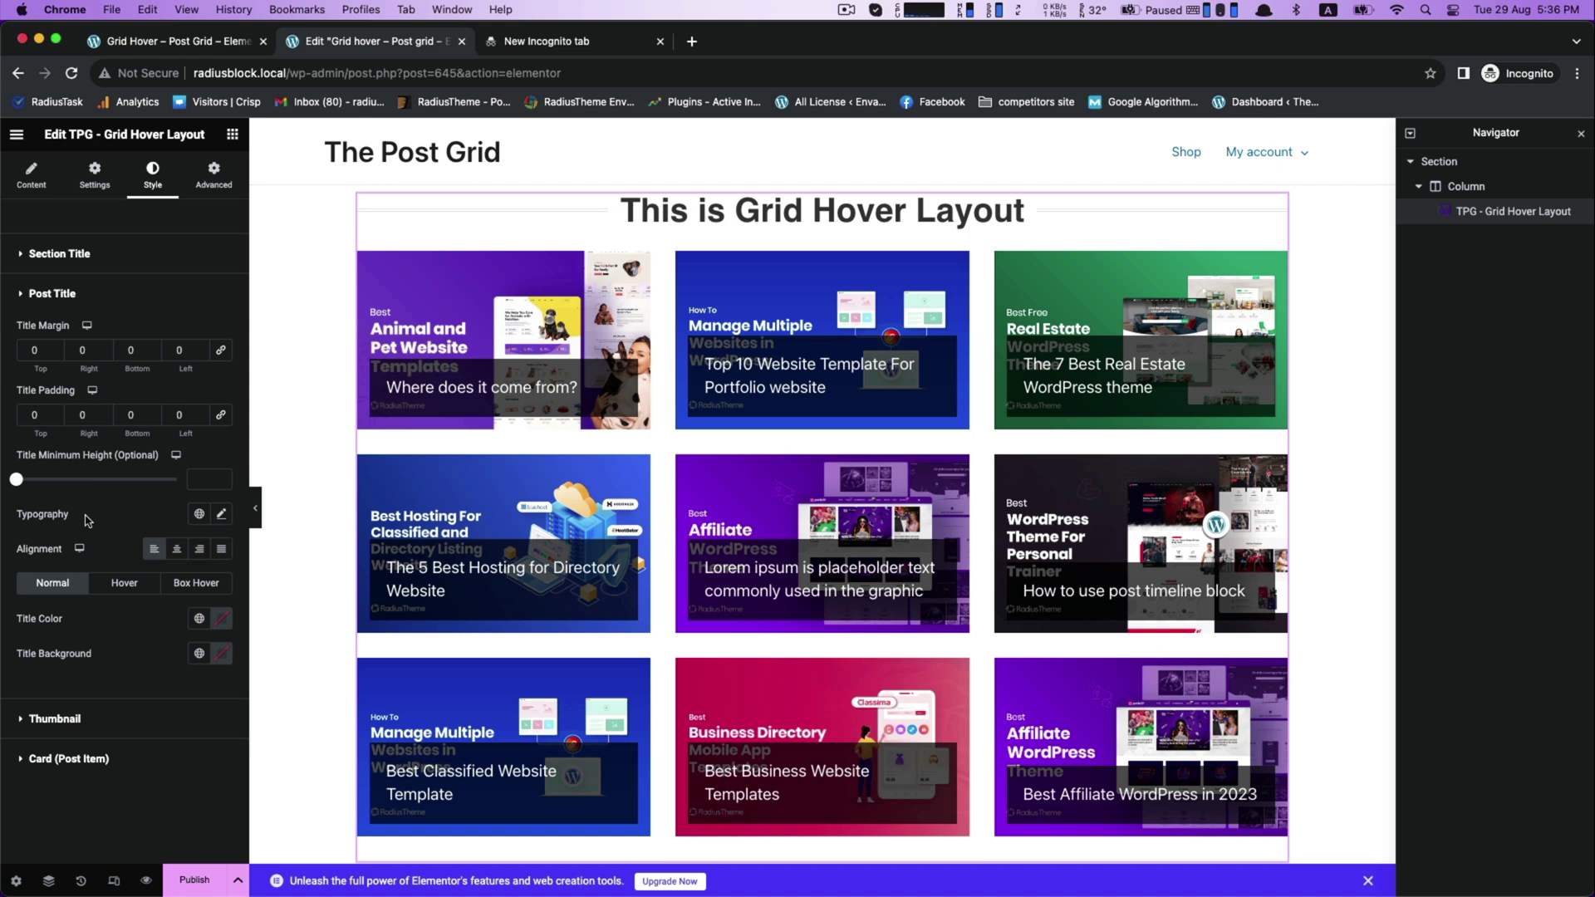
Clear the post title background colour so titles have no background.
{"action": "left_click", "coordinate": [217, 662]}
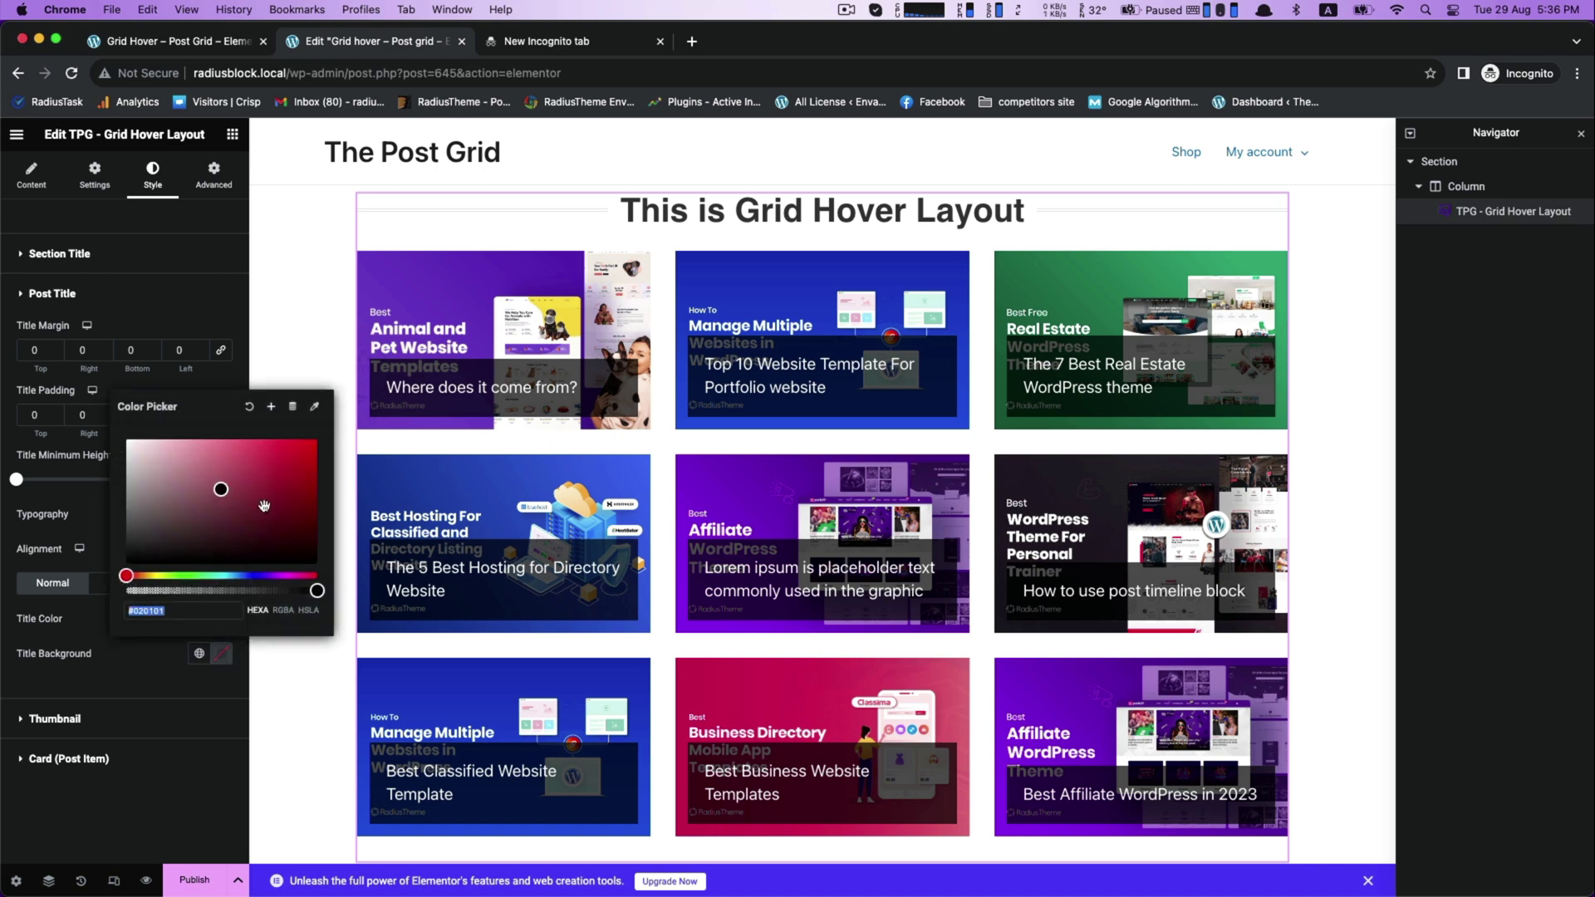
{"action": "left_click", "coordinate": [194, 503]}
{"action": "left_click", "coordinate": [248, 407]}
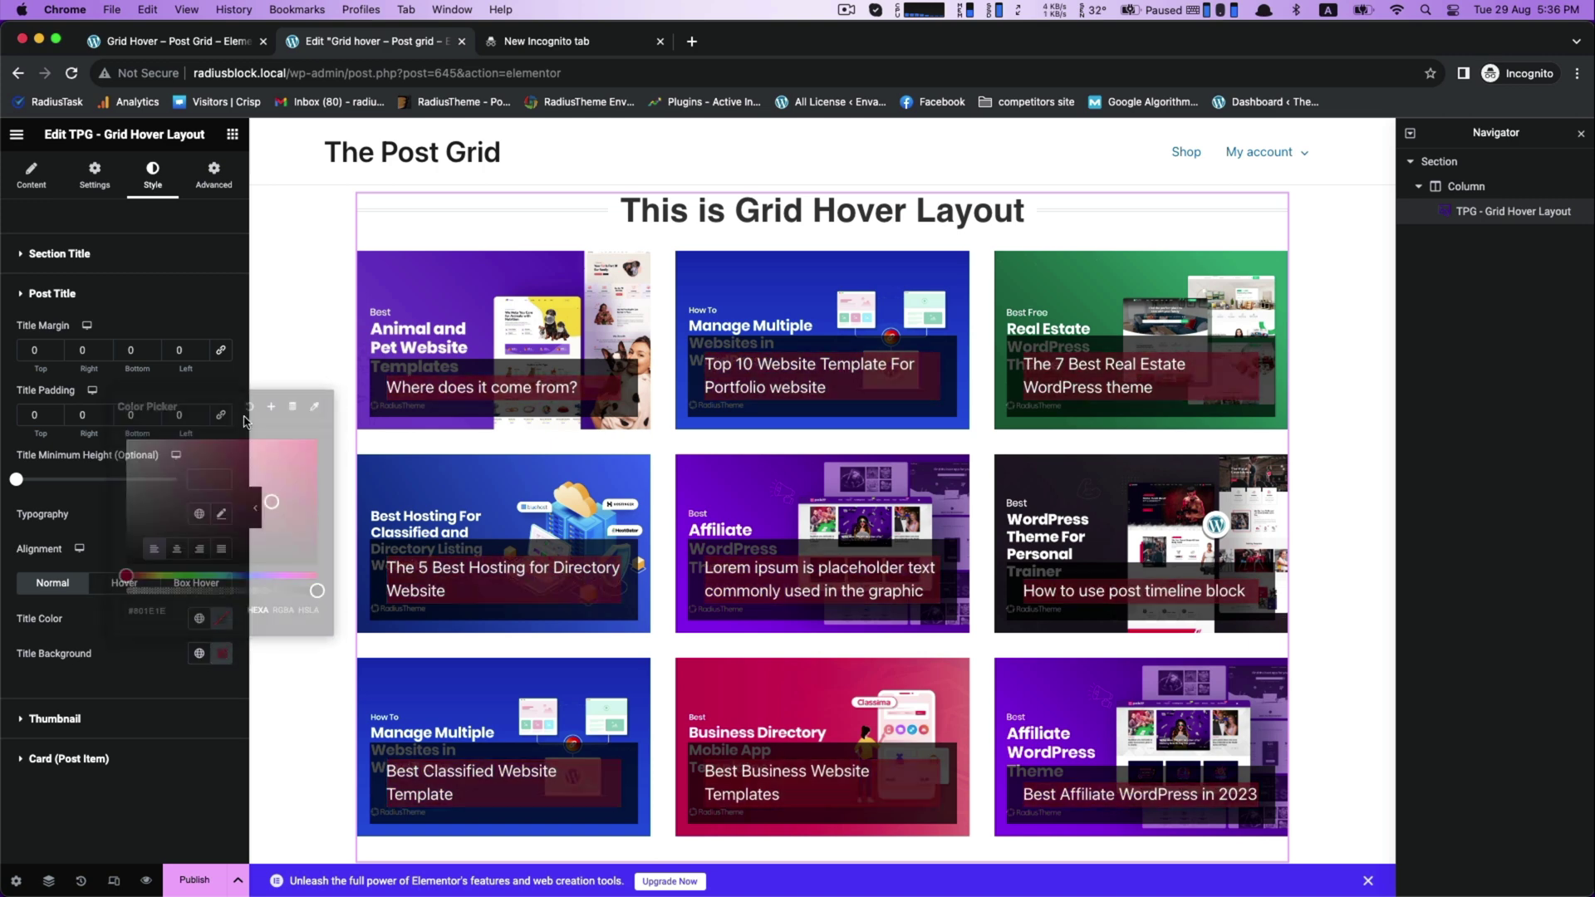
{"action": "left_click", "coordinate": [33, 294]}
{"action": "left_click", "coordinate": [27, 336]}
Give the thumbnail overlay a Classic olive-green #58642C background.
{"action": "scroll", "coordinate": [55, 515], "scroll_direction": "down", "scroll_amount": 2}
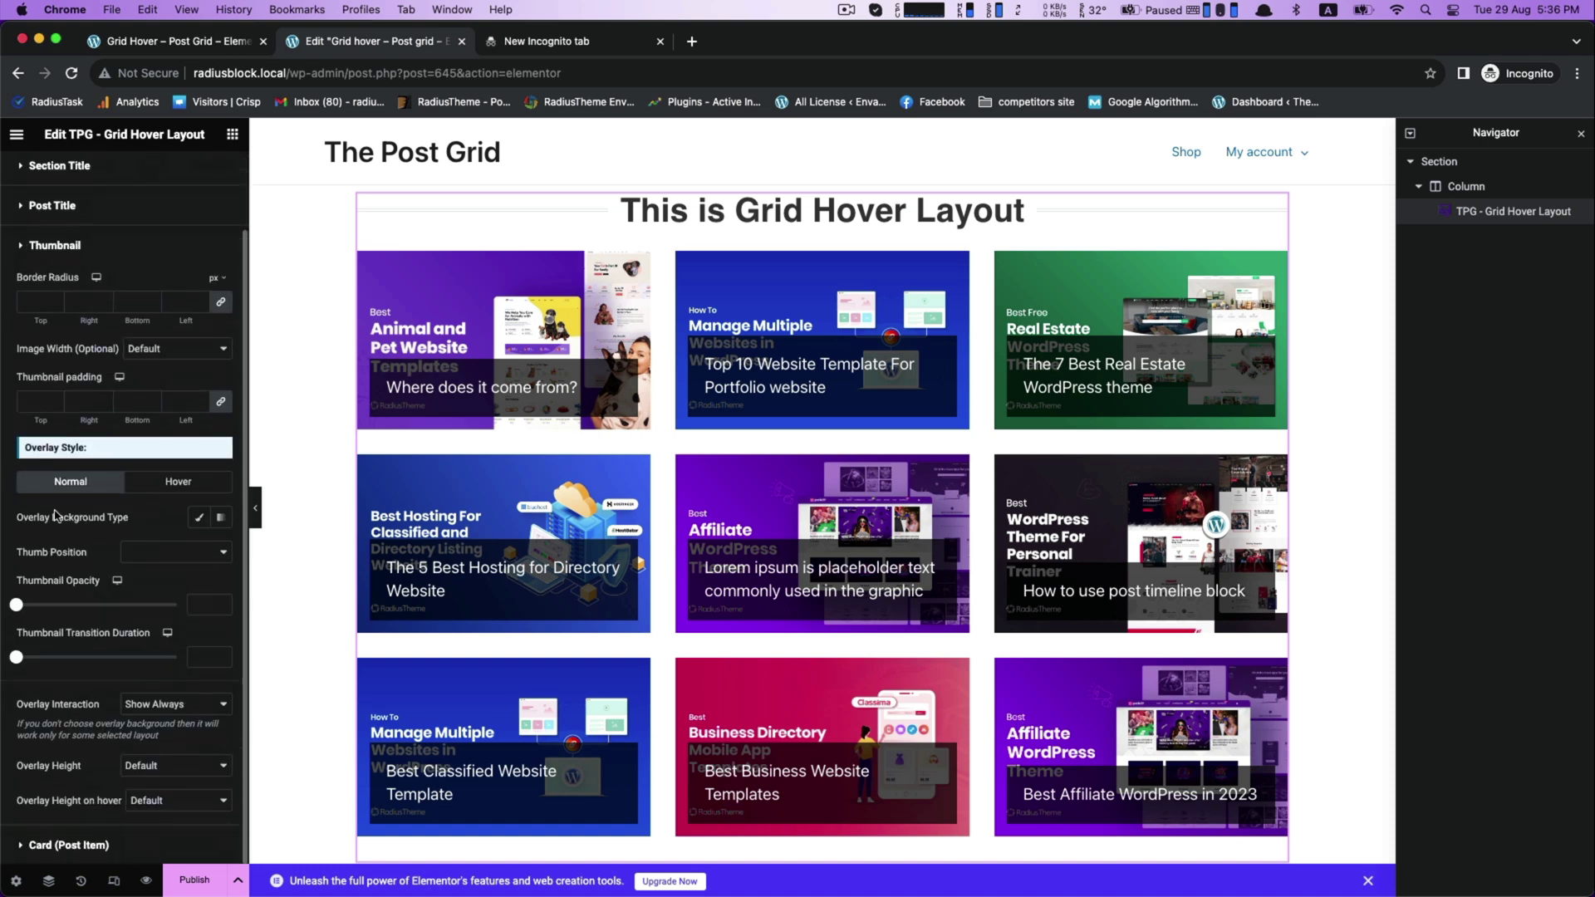
{"action": "left_click", "coordinate": [200, 518]}
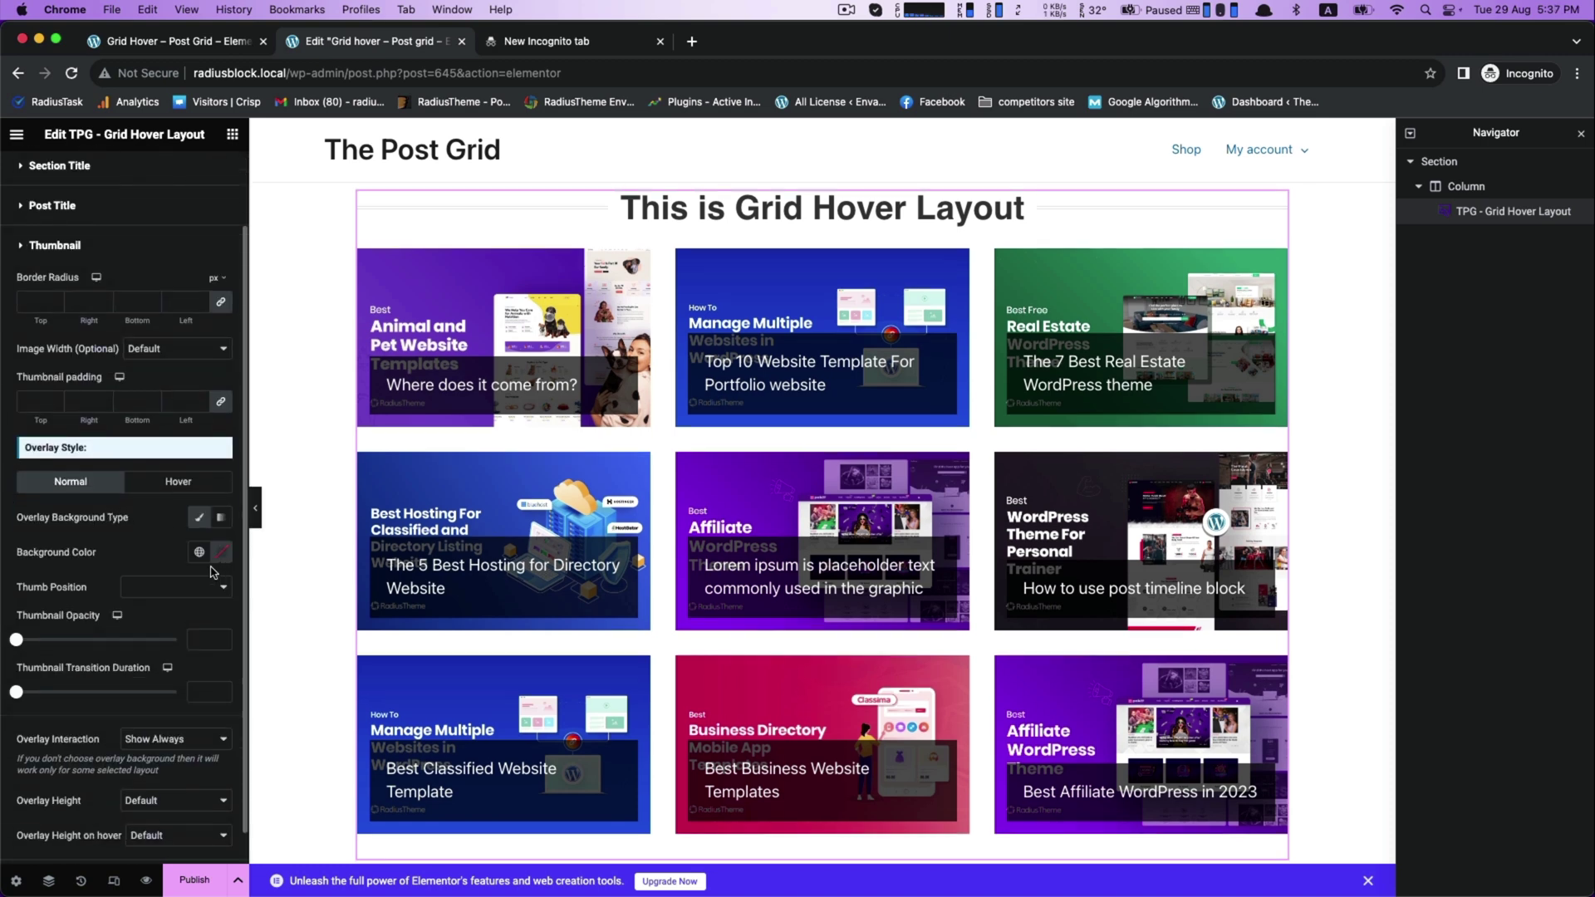
{"action": "left_click", "coordinate": [221, 555]}
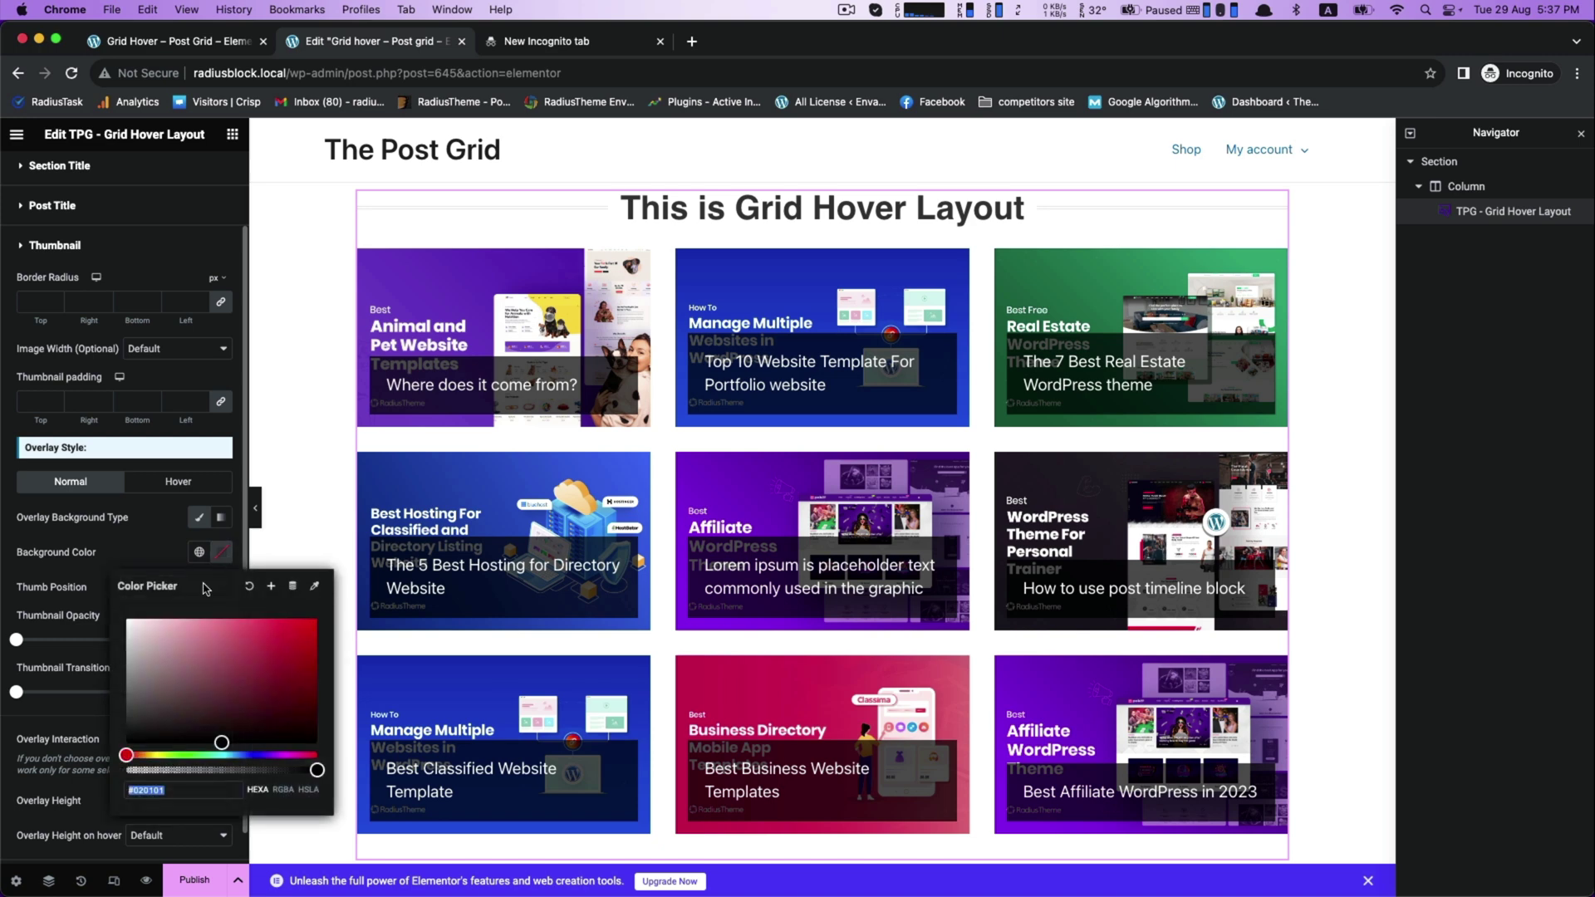
{"action": "type", "text": "#58642C"}
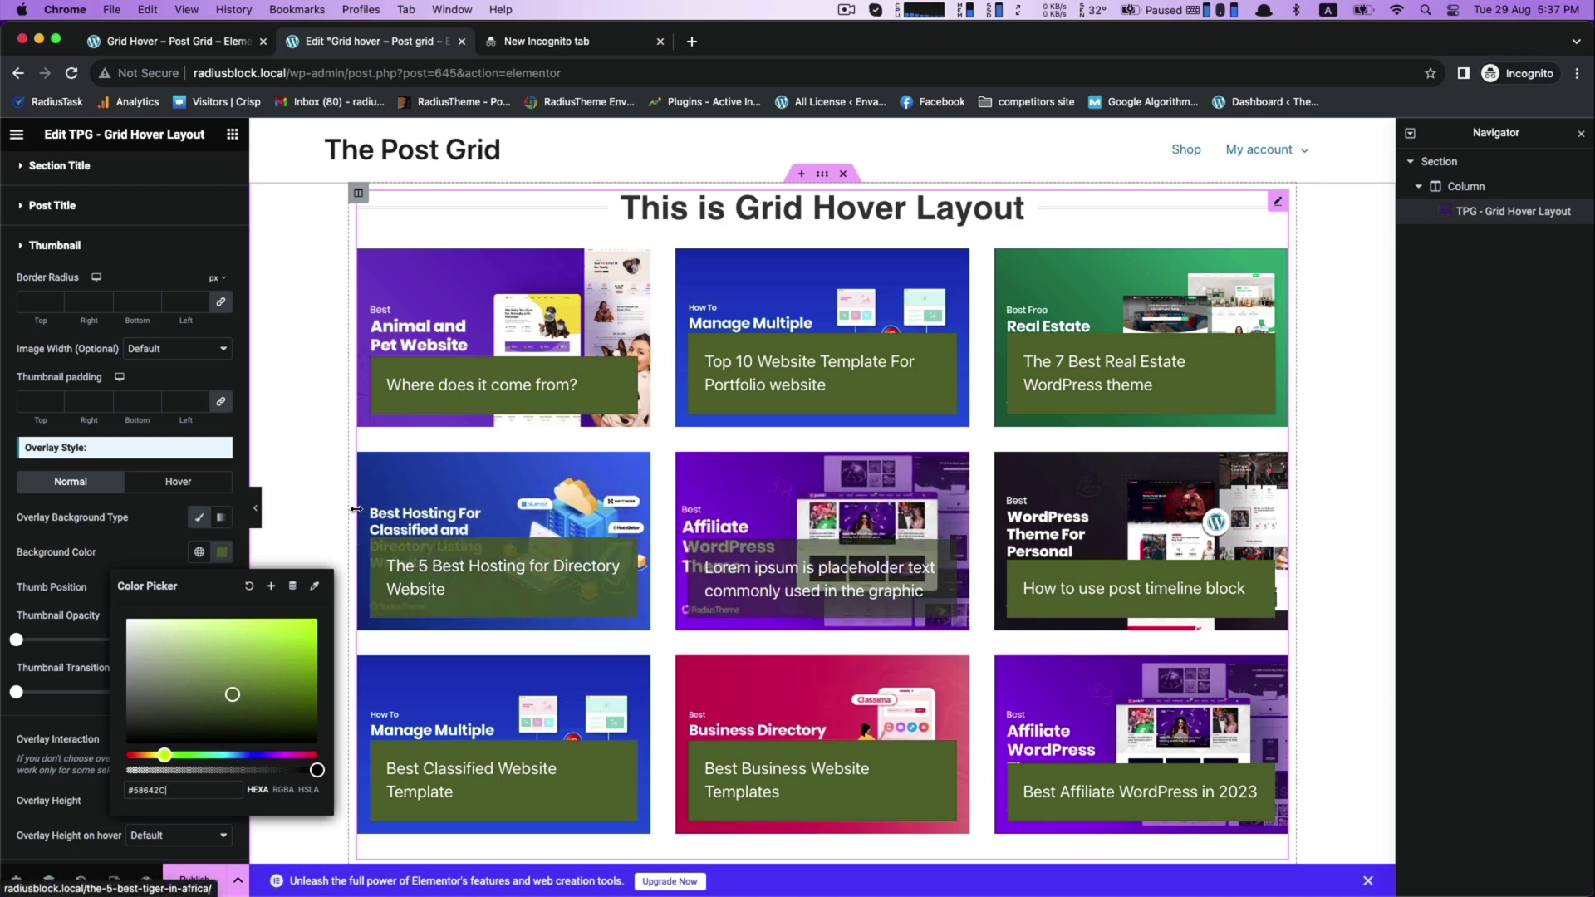
{"action": "left_click", "coordinate": [96, 533]}
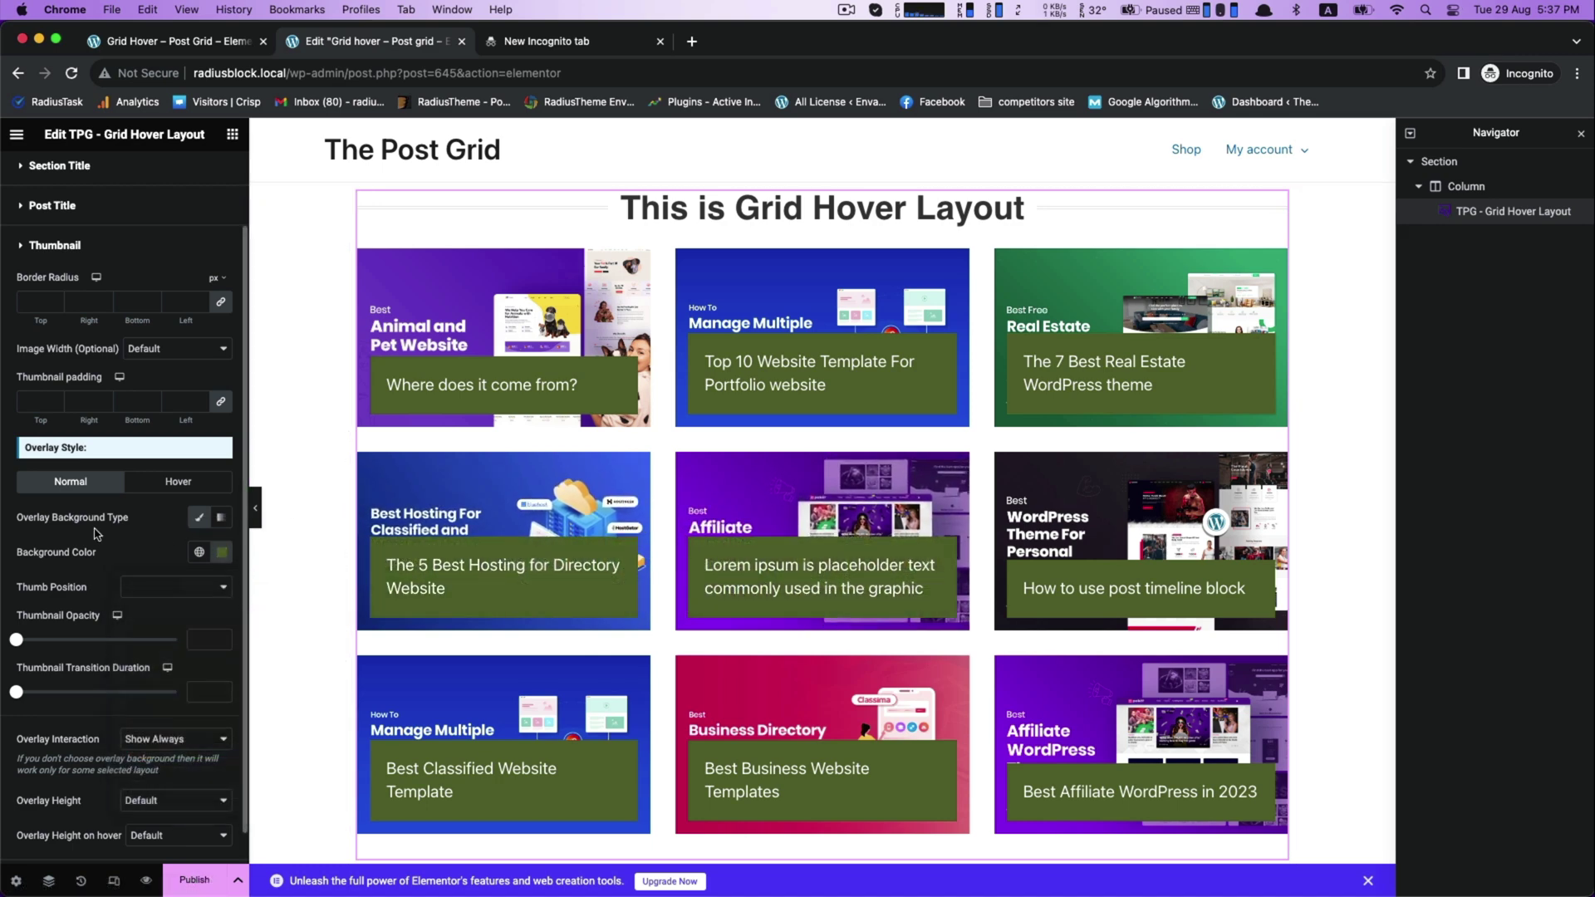
Make the hover overlay a Classic near-black colour with slightly lowered opacity.
{"action": "left_click", "coordinate": [186, 486]}
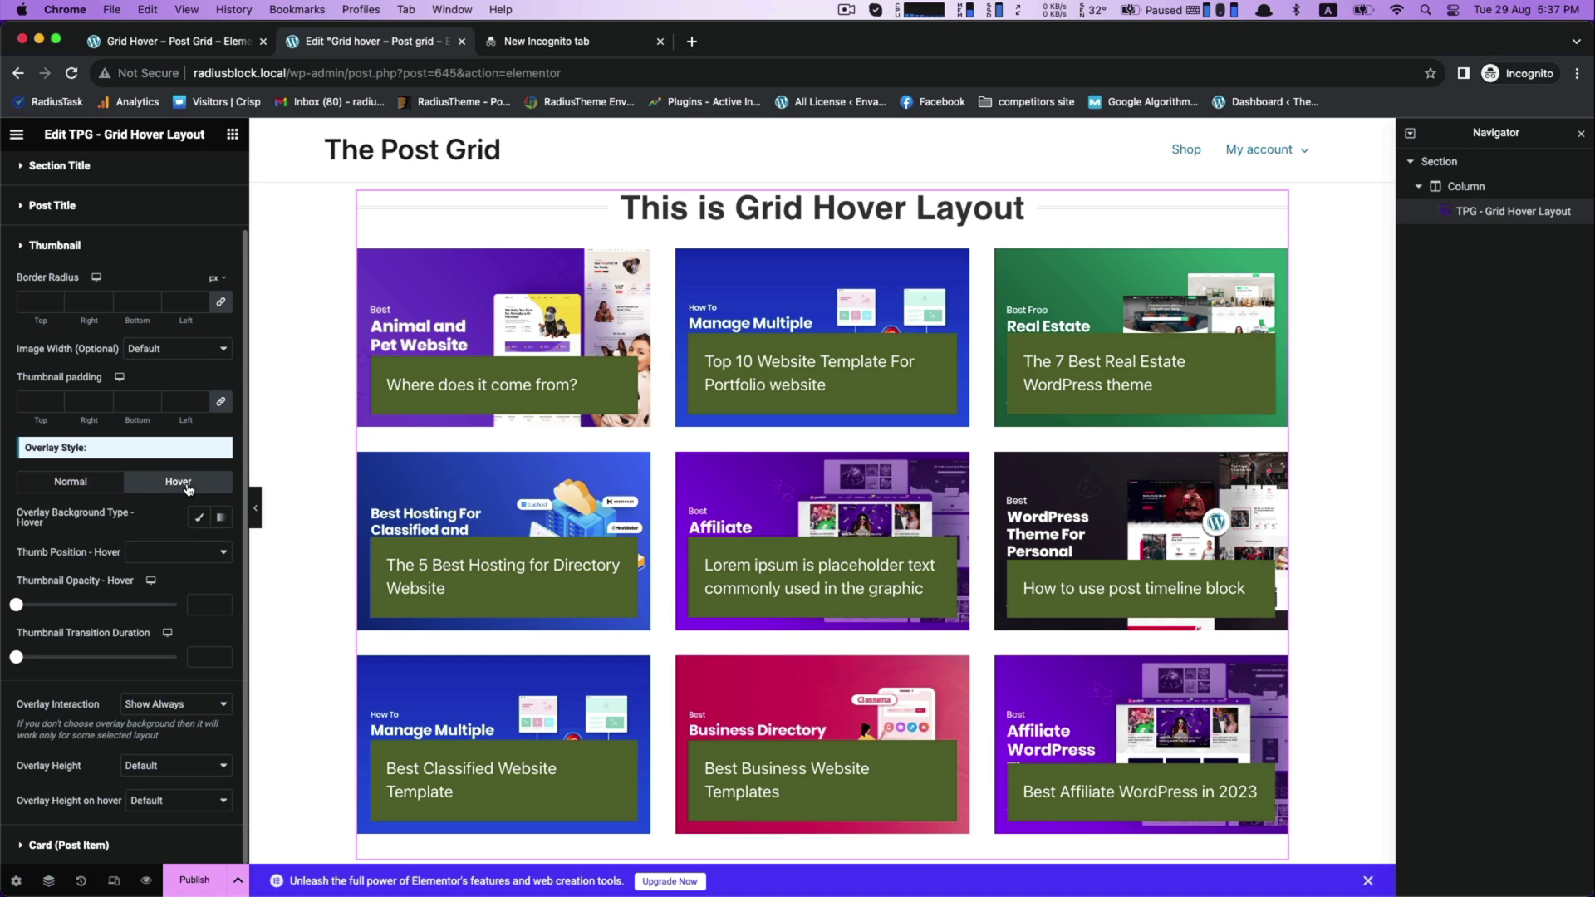
{"action": "left_click", "coordinate": [199, 517]}
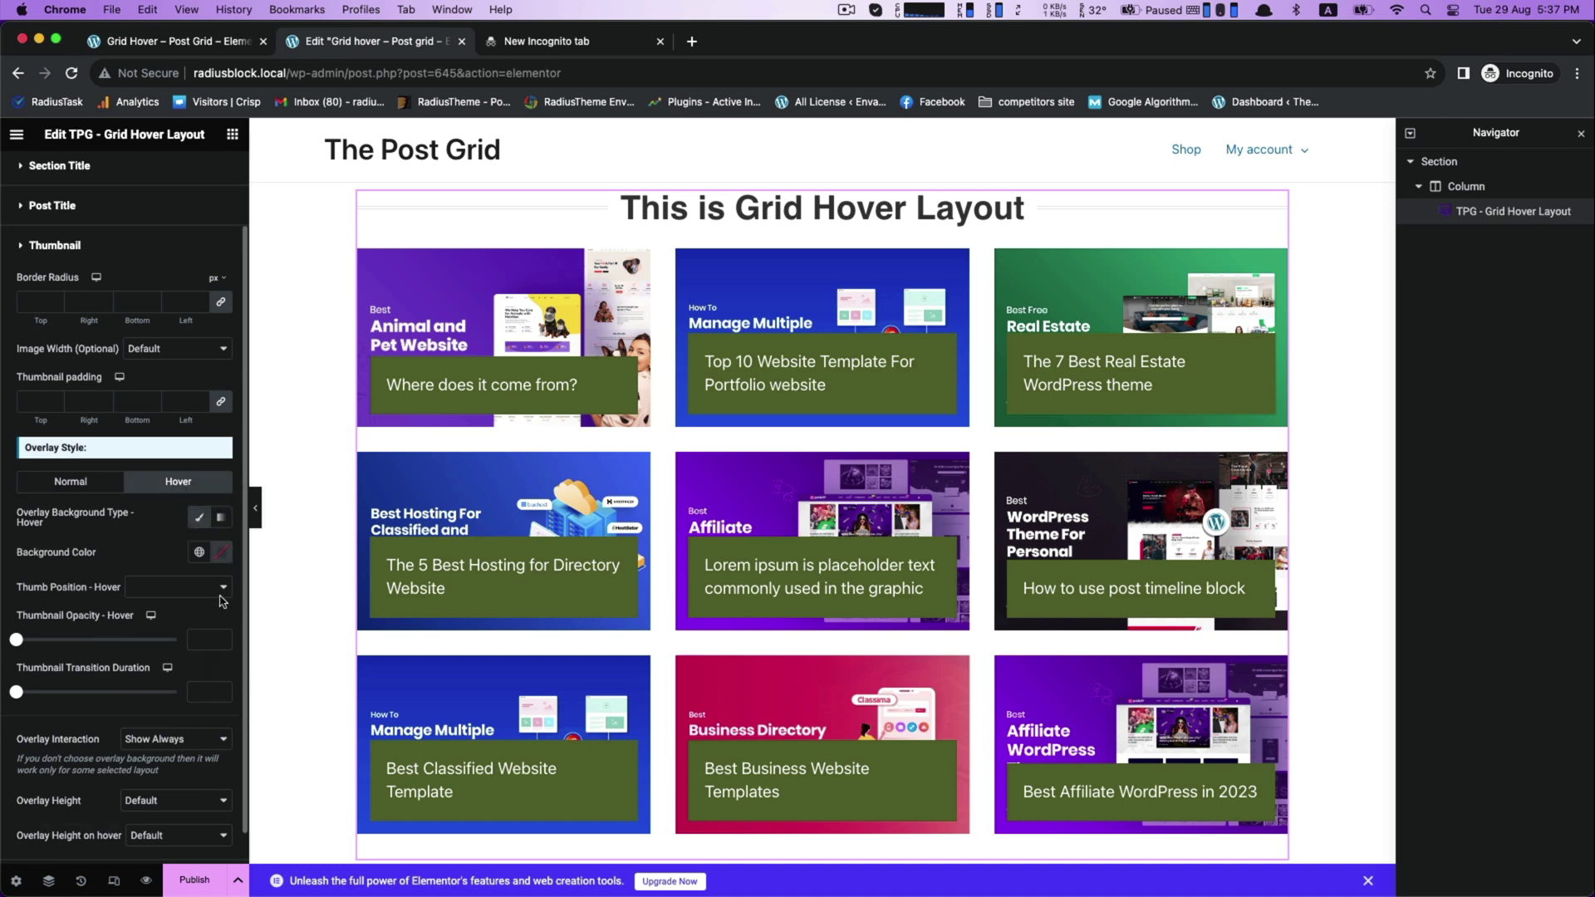
{"action": "left_click", "coordinate": [221, 554]}
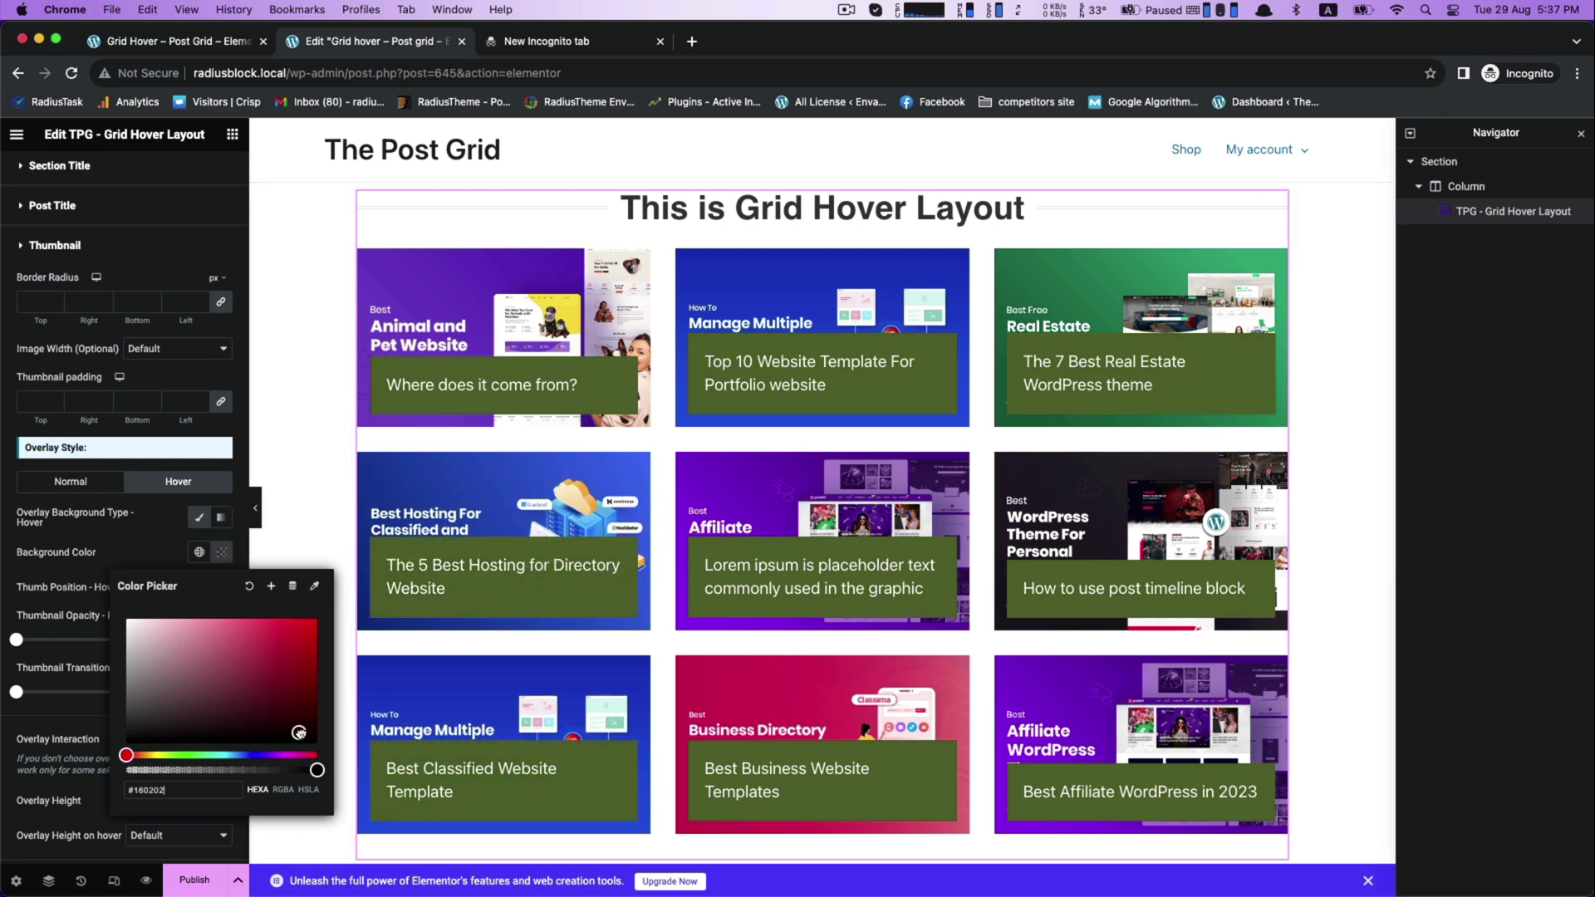
{"action": "left_click_drag", "start_coordinate": [299, 732], "coordinate": [306, 735]}
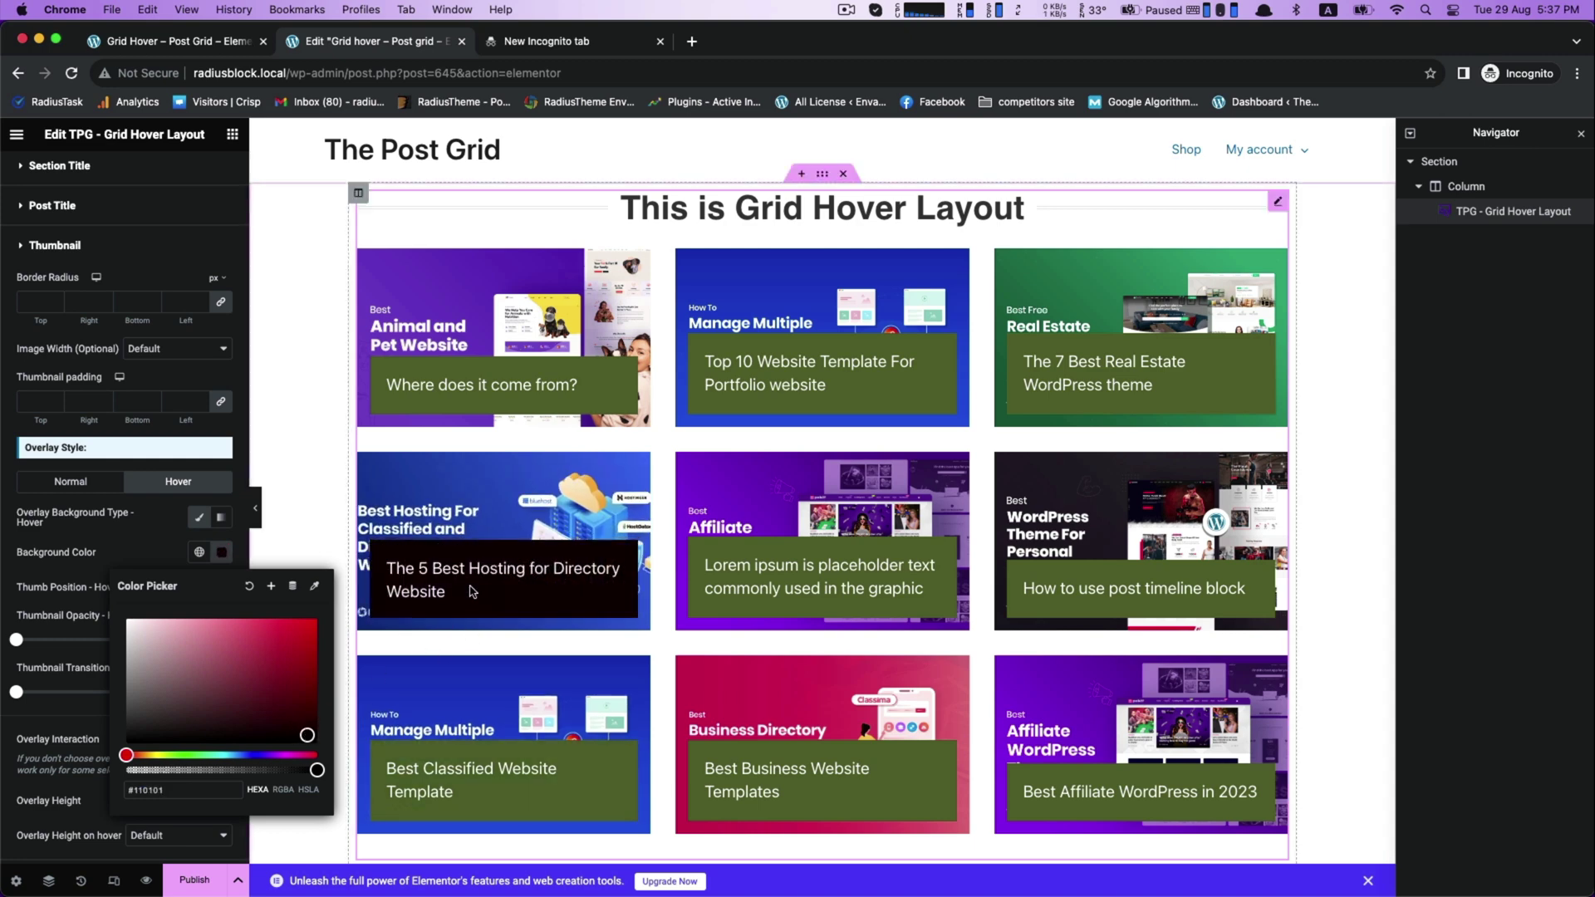
{"action": "left_click", "coordinate": [299, 769]}
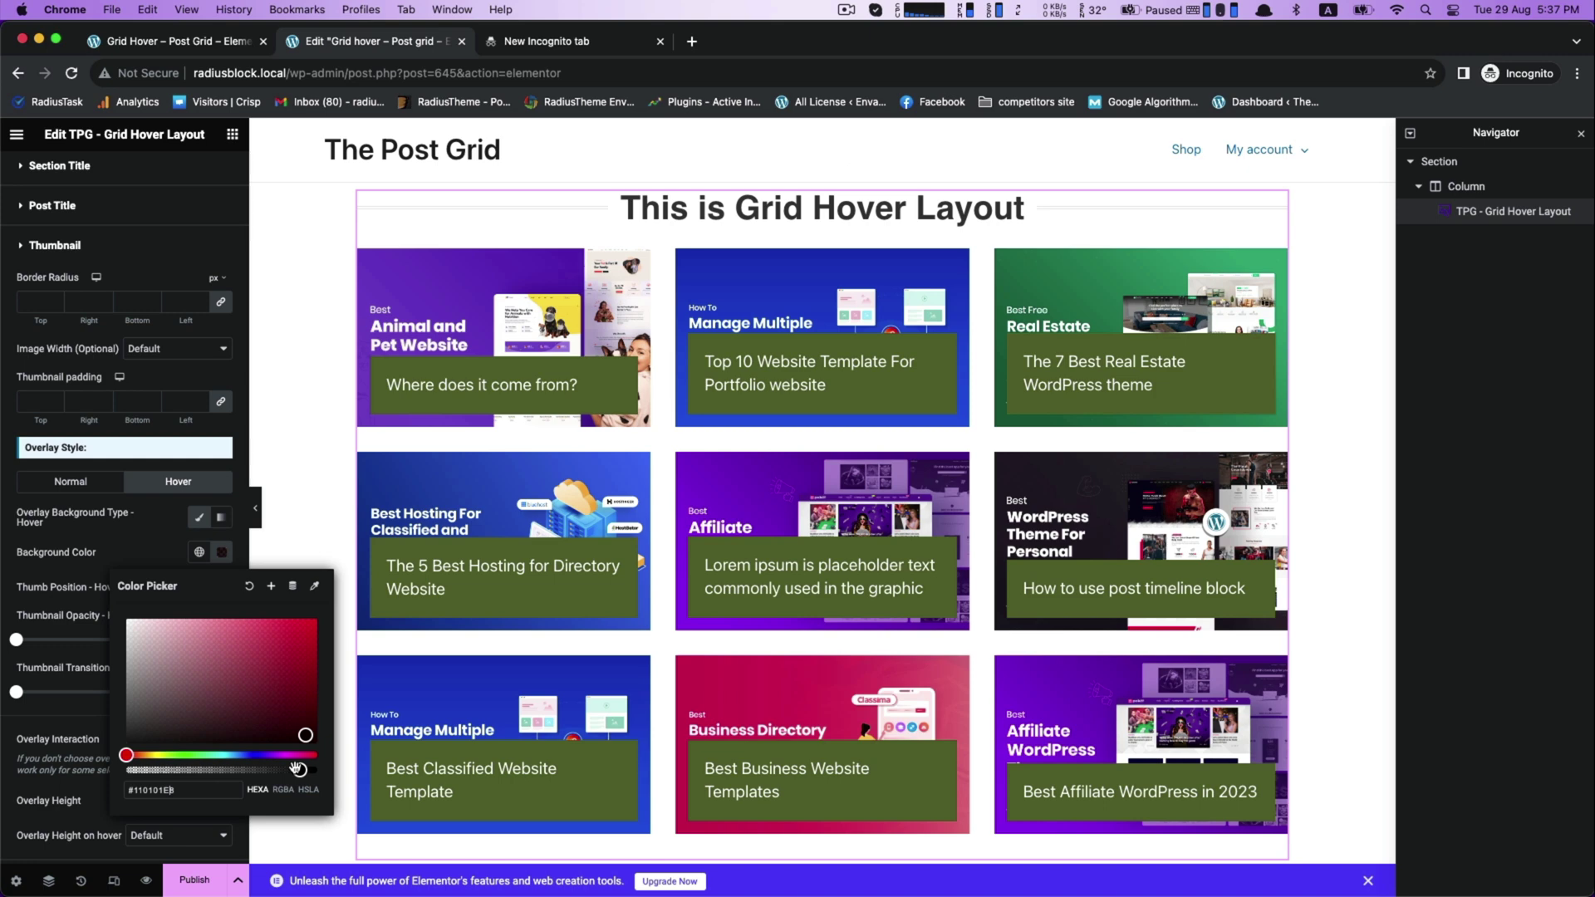
{"action": "left_click", "coordinate": [150, 556]}
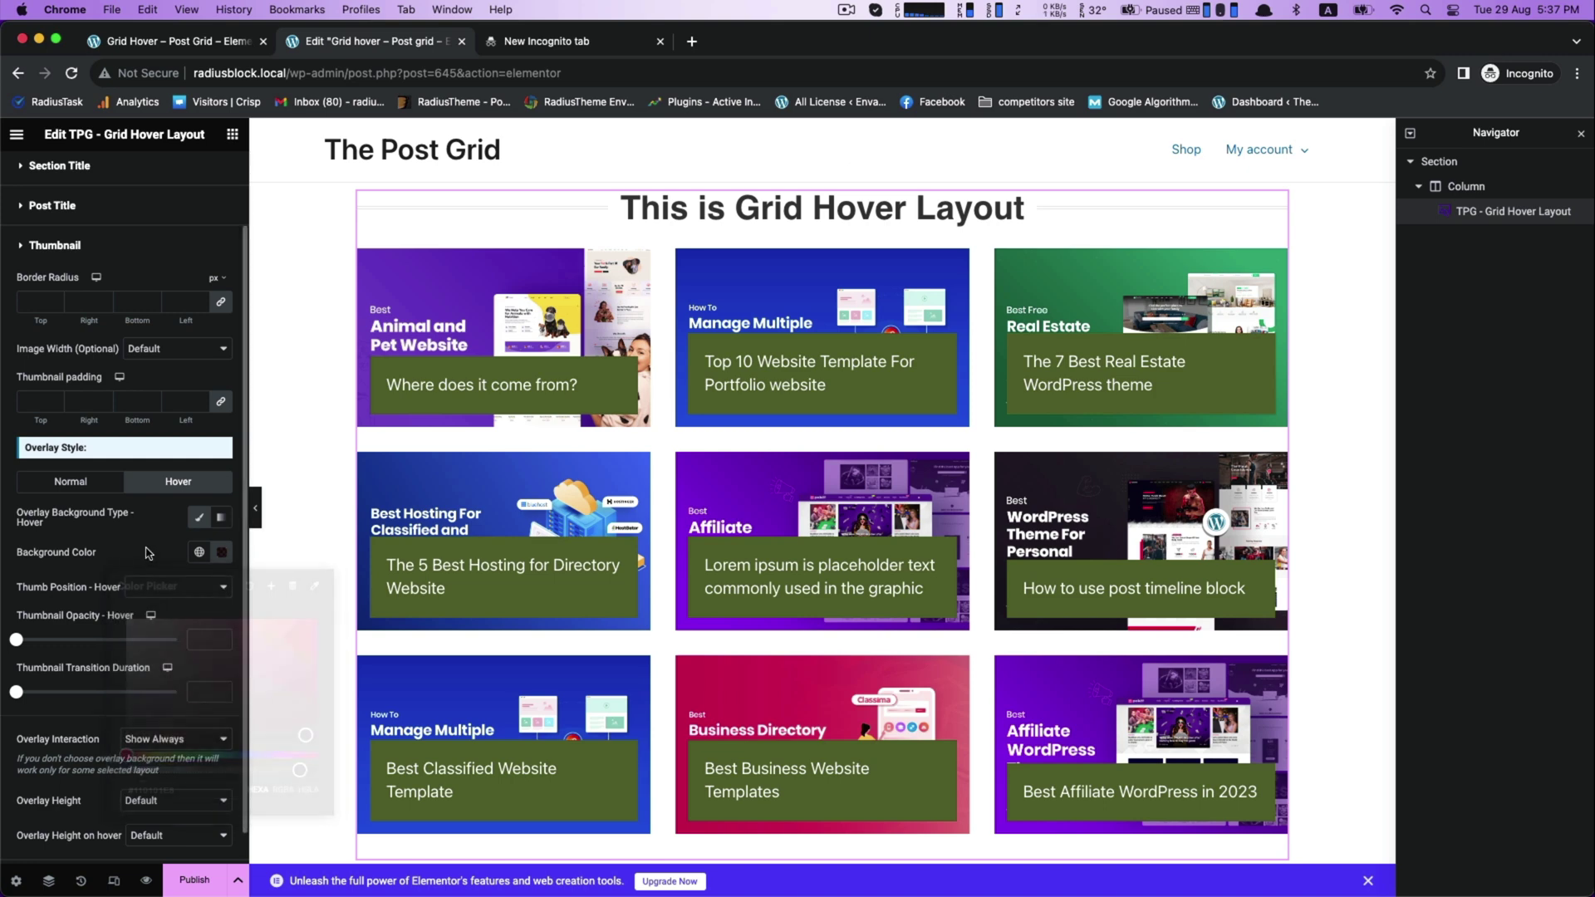
{"action": "scroll", "coordinate": [157, 573], "scroll_direction": "down", "scroll_amount": 1}
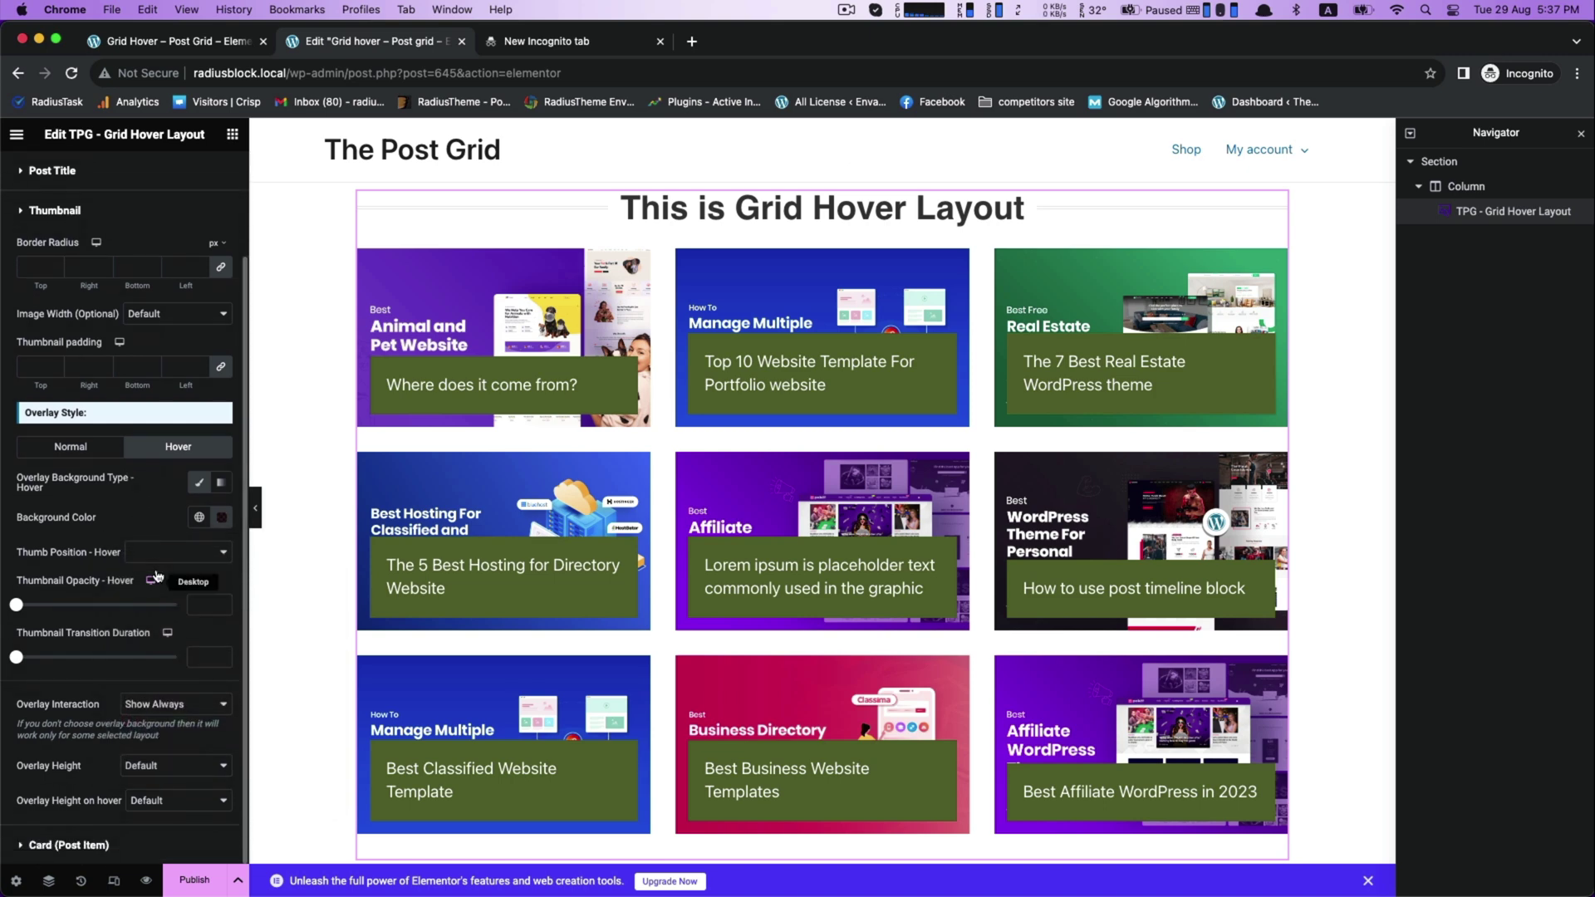
{"action": "left_click", "coordinate": [32, 214]}
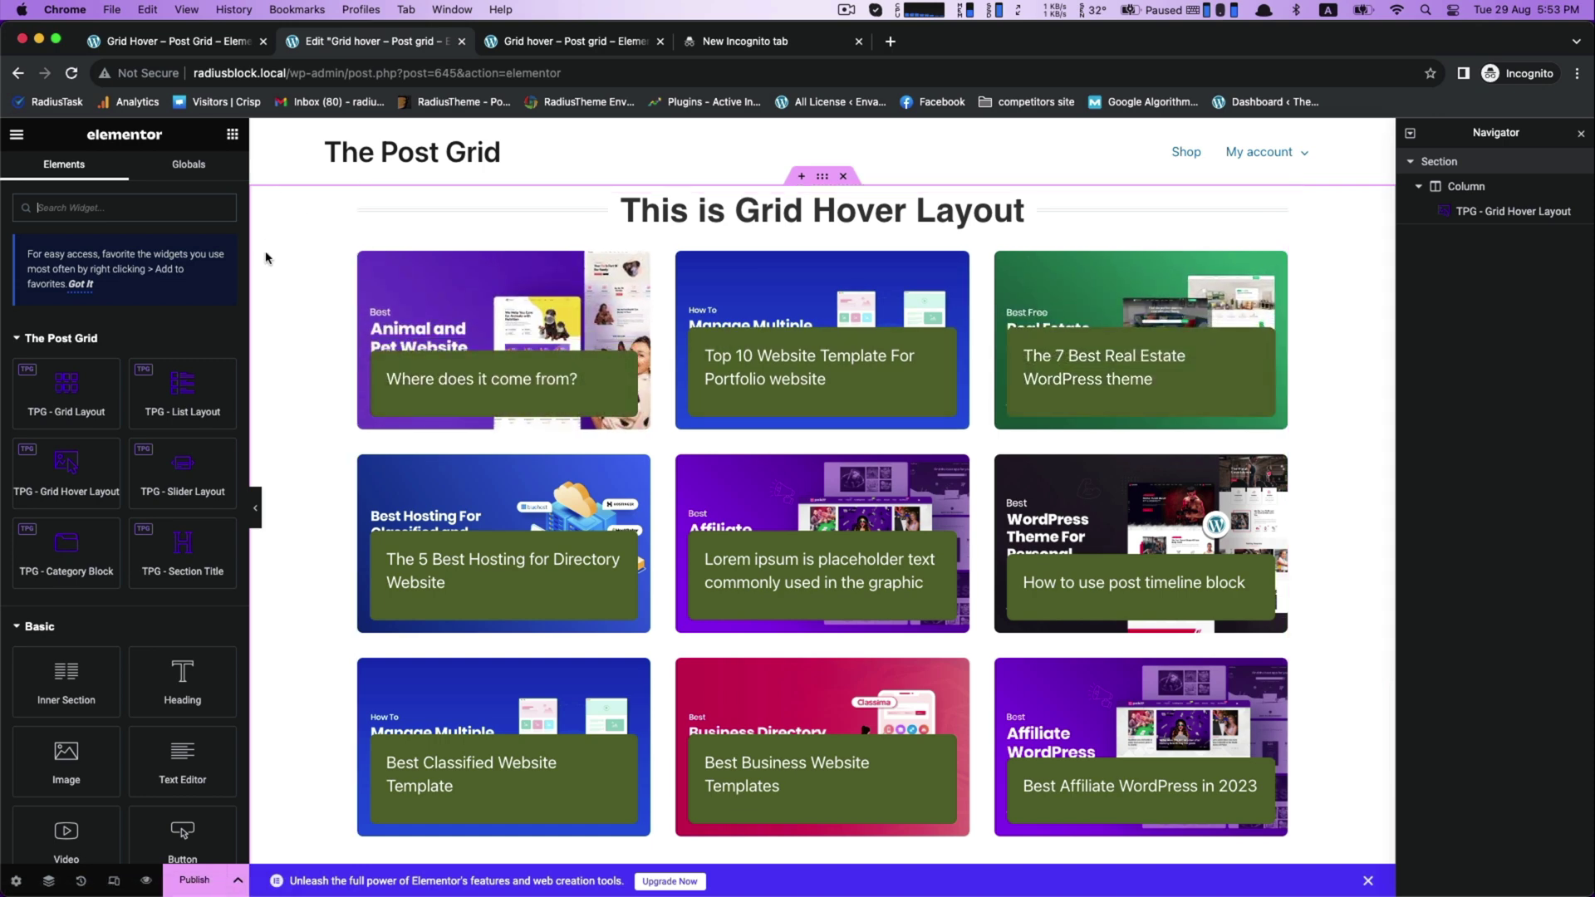
Set the Page Settings body background colour to #F4F8E5, then publish the page.
{"action": "left_click", "coordinate": [823, 176]}
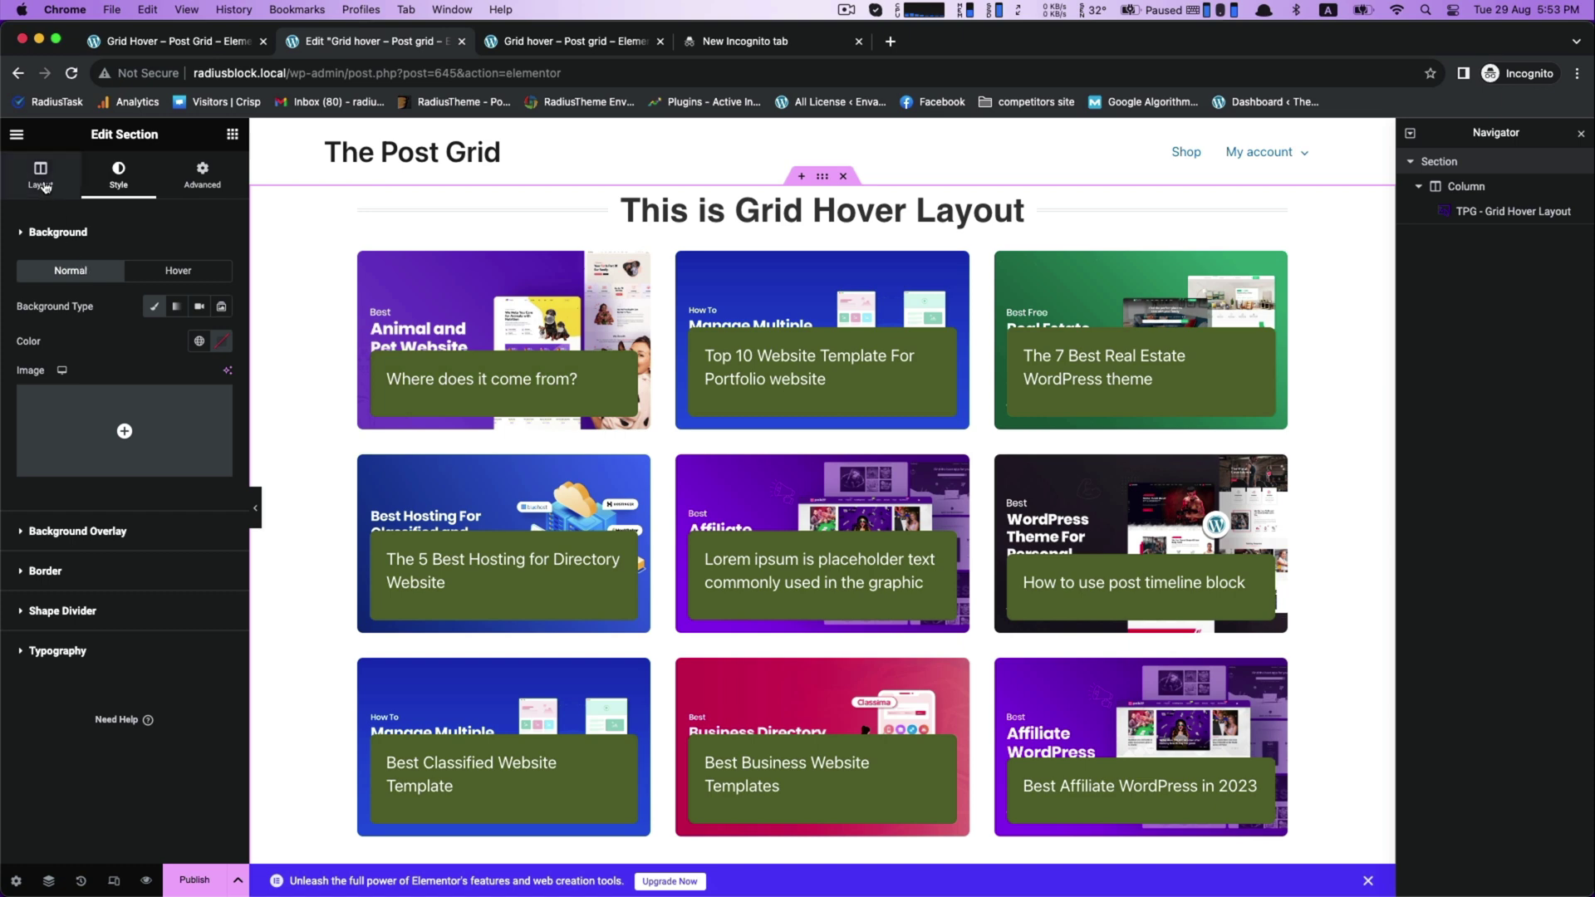
{"action": "left_click", "coordinate": [15, 878]}
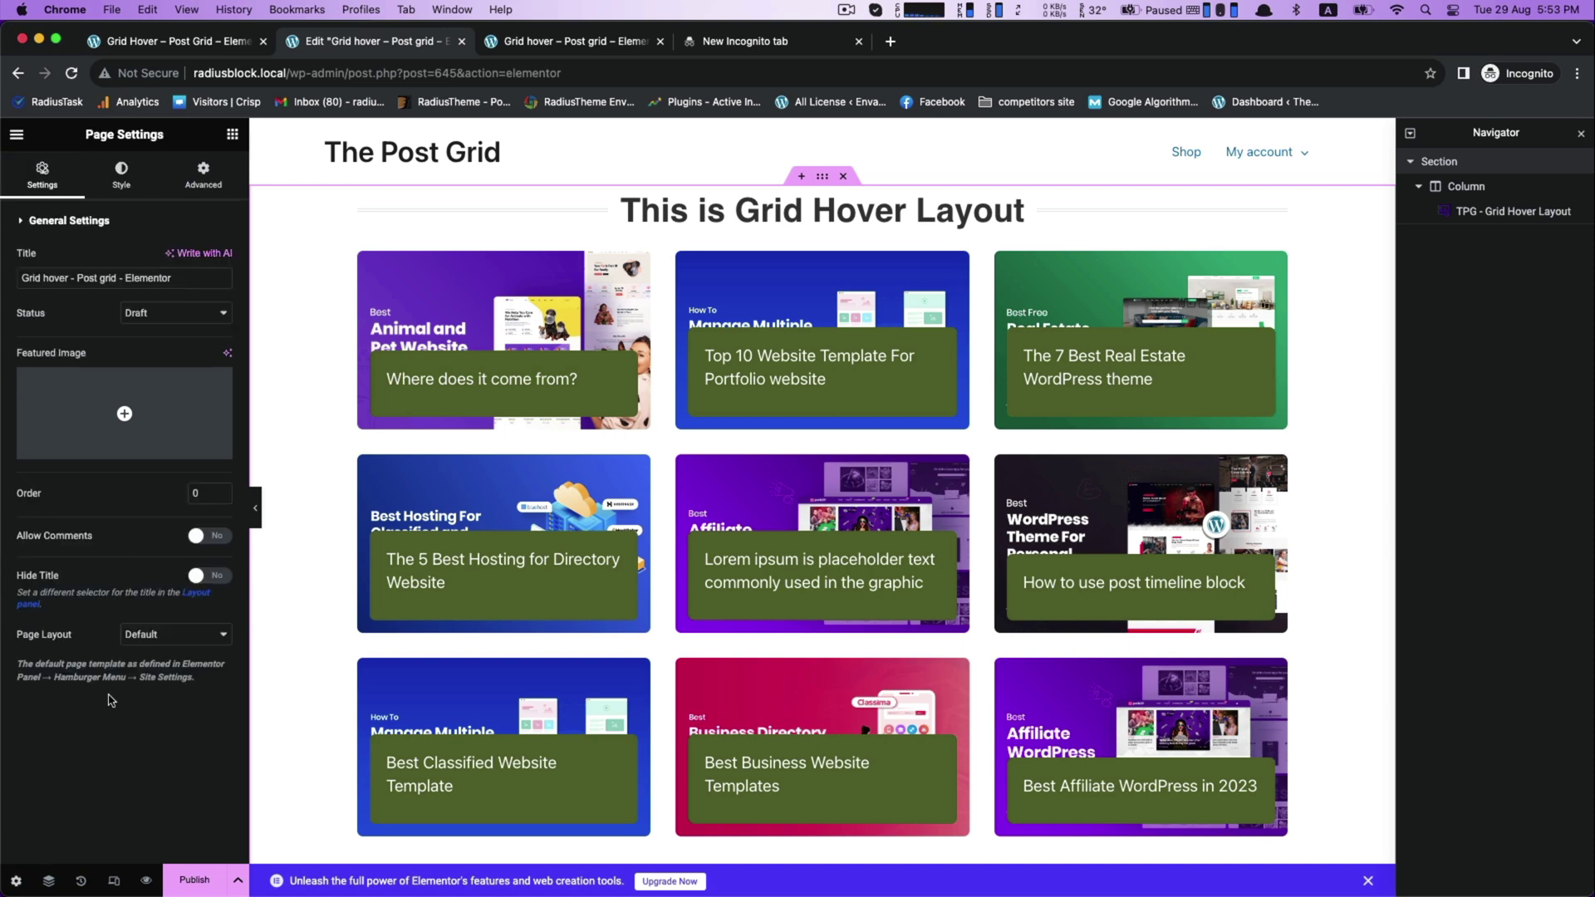
{"action": "left_click", "coordinate": [121, 173]}
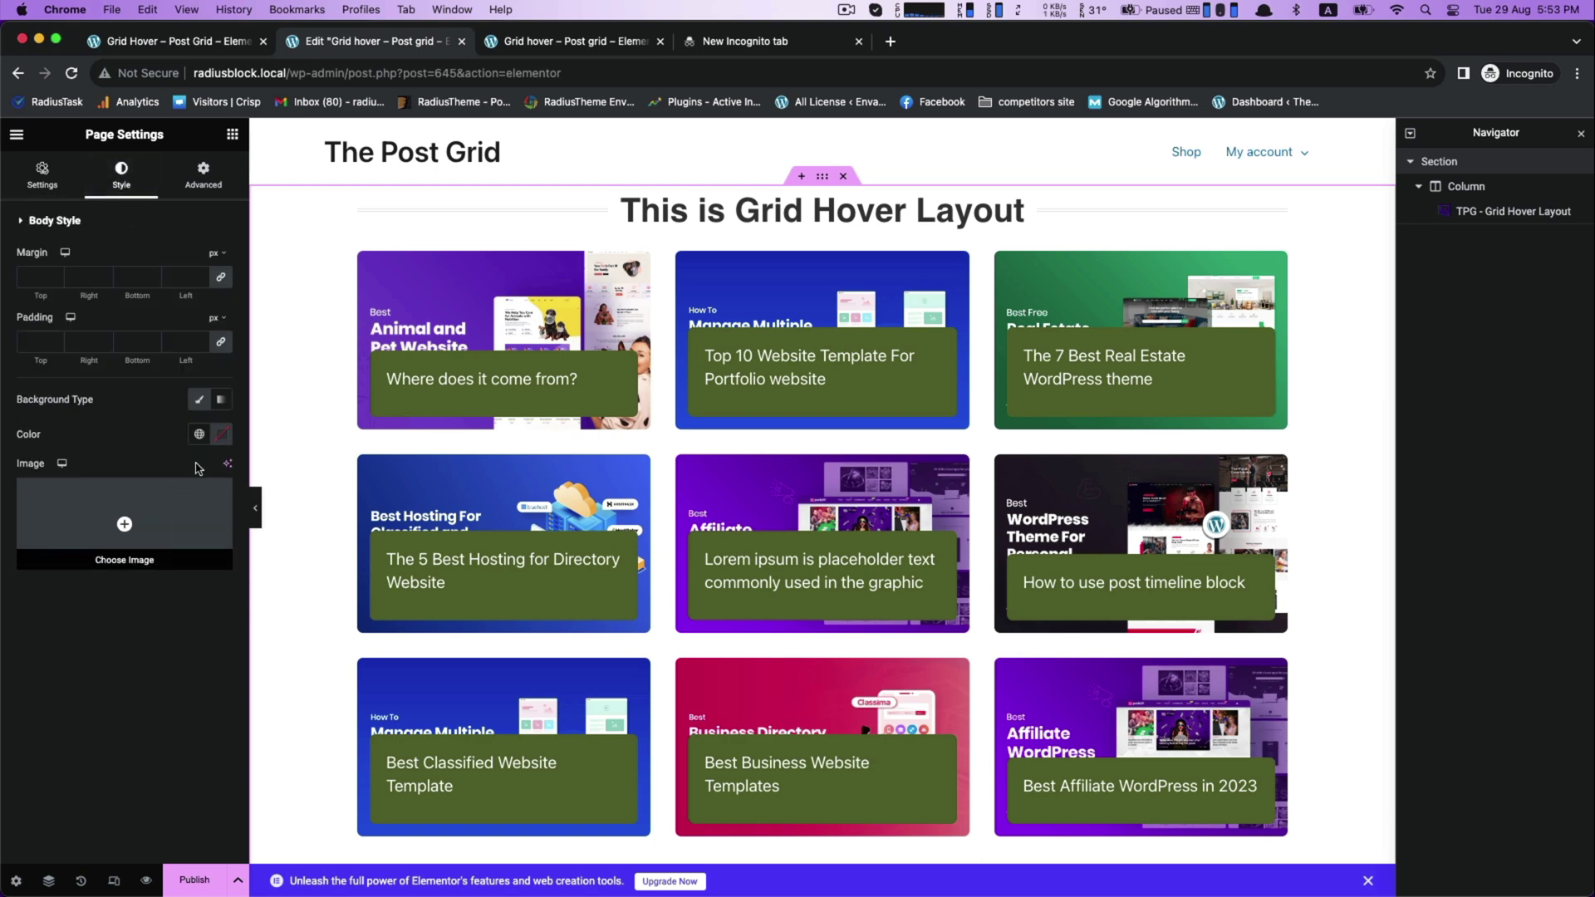
{"action": "left_click", "coordinate": [224, 434]}
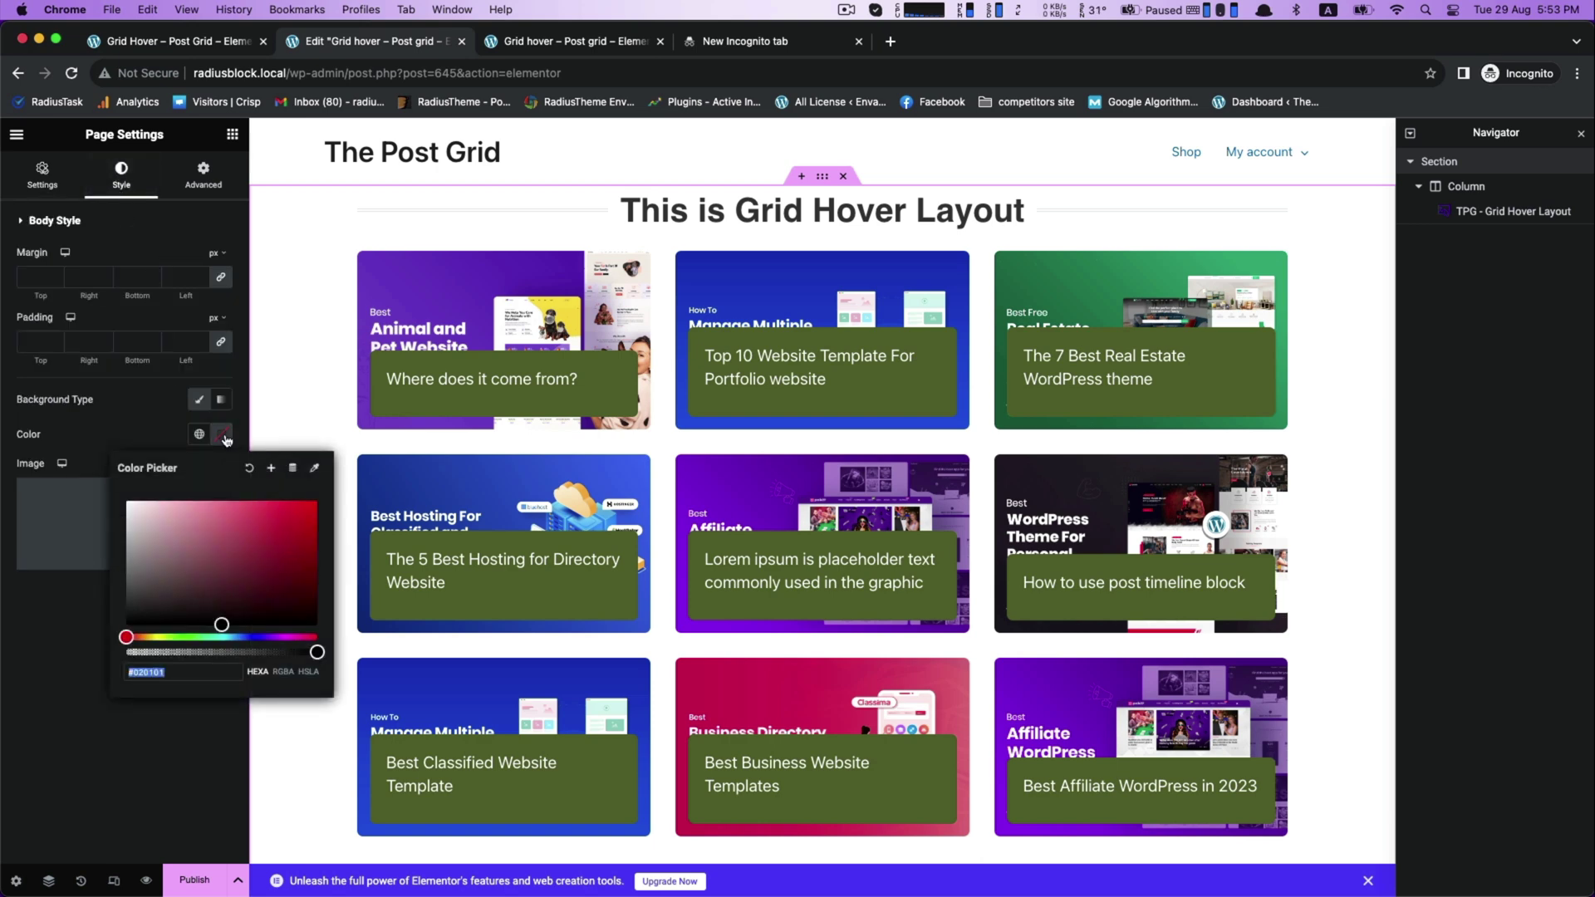
{"action": "type", "text": "#F4F8E5"}
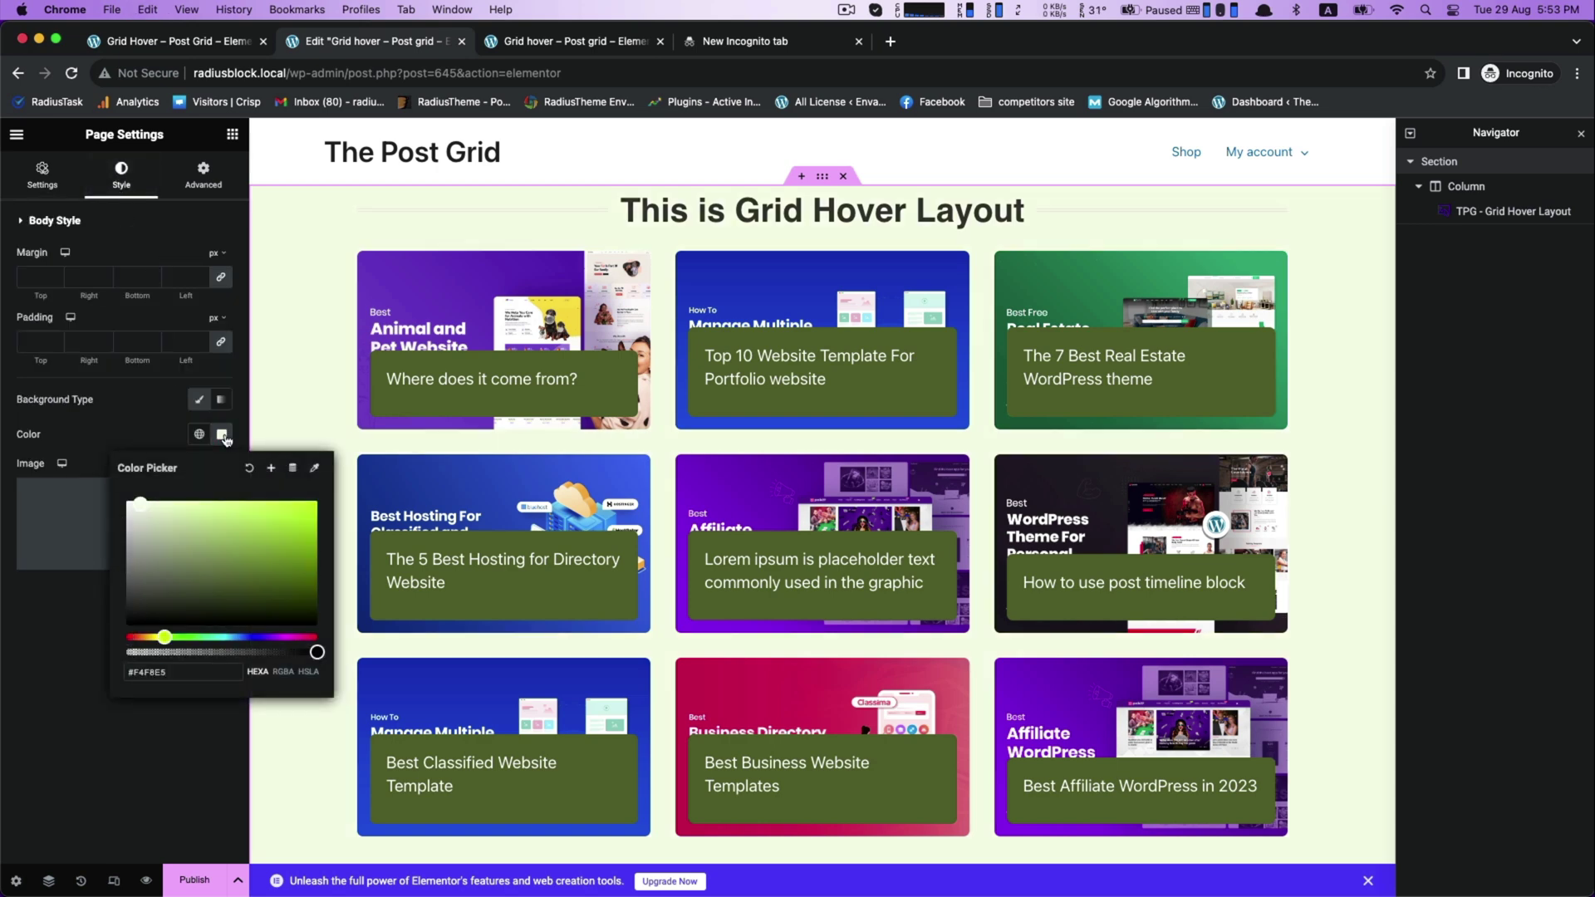
{"action": "left_click", "coordinate": [91, 600]}
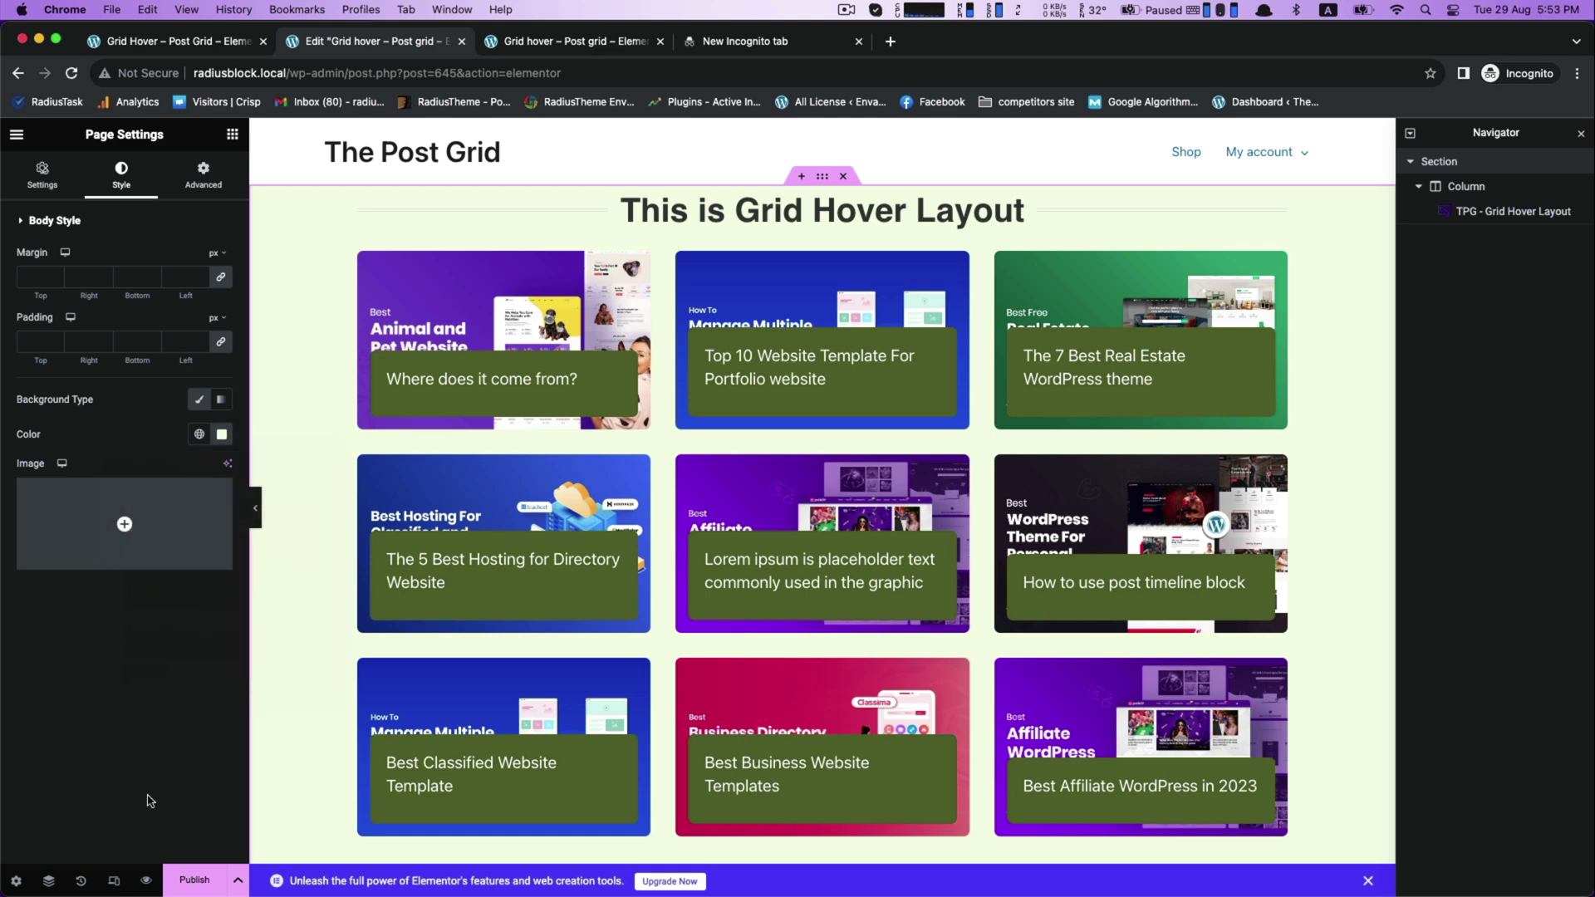
{"action": "left_click", "coordinate": [189, 878]}
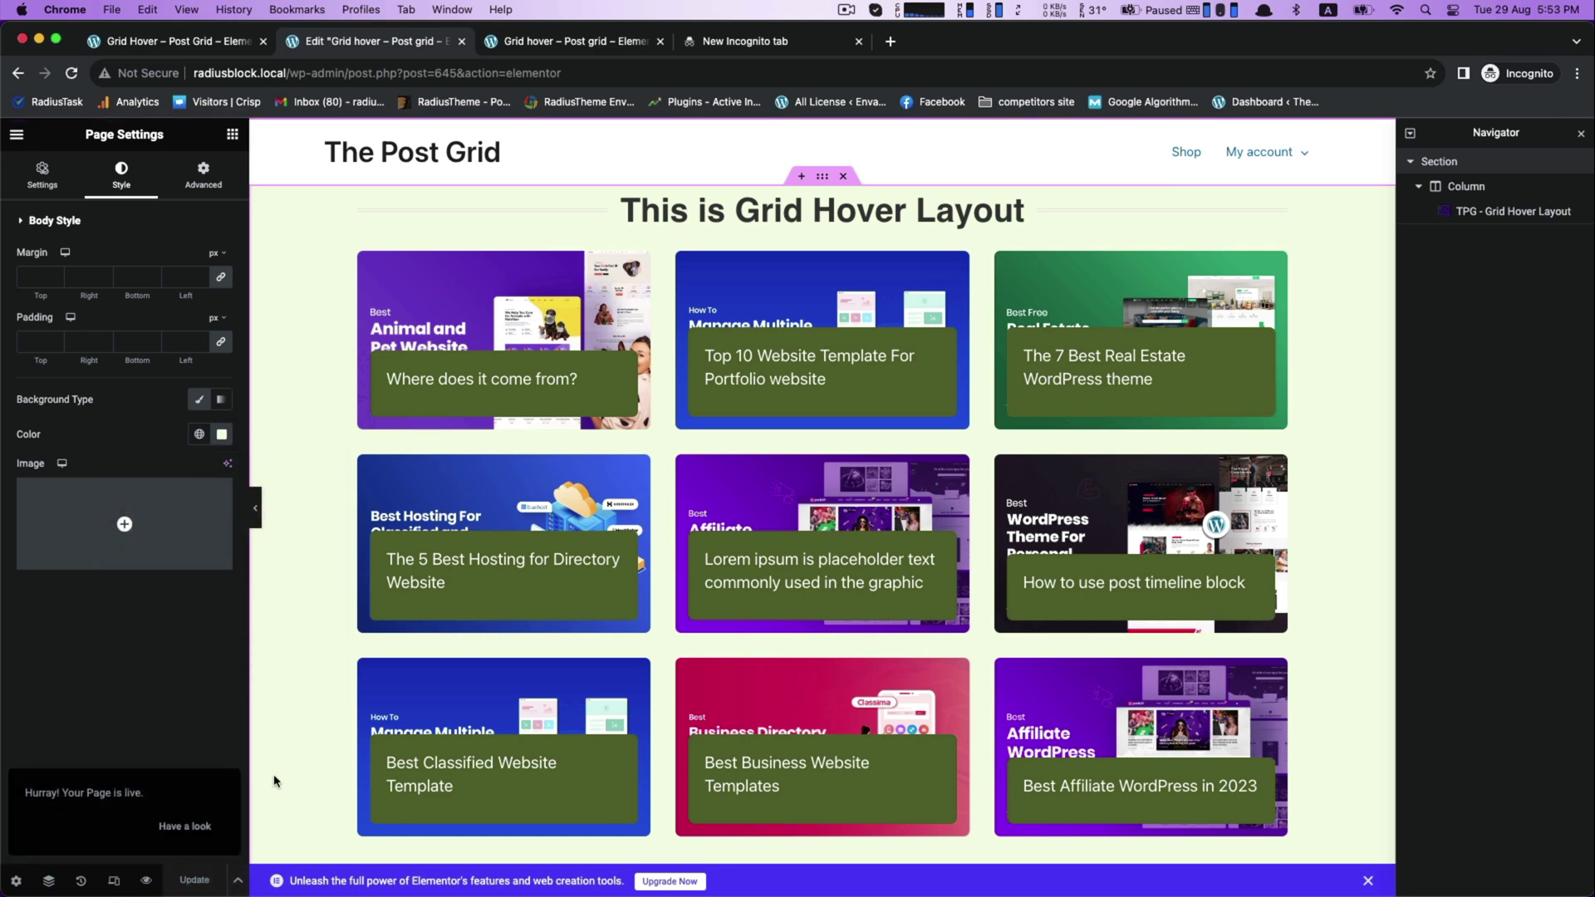
View the live Grid Hover page in a new tab and scroll through its cards.
{"action": "left_click", "coordinate": [181, 826]}
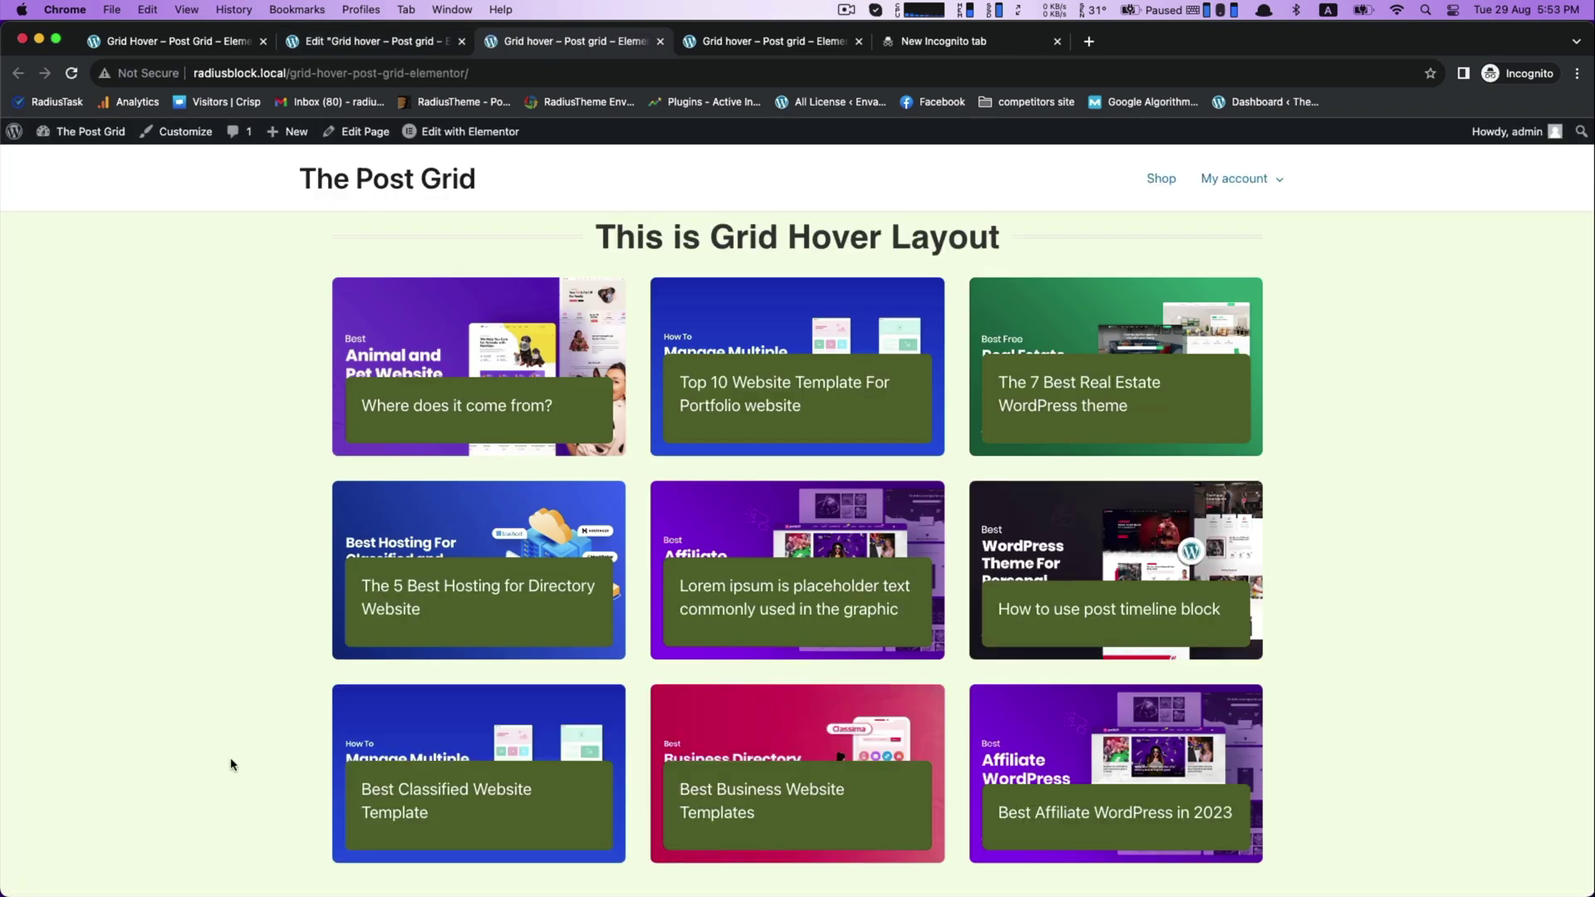
{"action": "scroll", "coordinate": [172, 555], "scroll_direction": "down", "scroll_amount": 2}
{"action": "scroll", "coordinate": [172, 555], "scroll_direction": "up", "scroll_amount": 2}
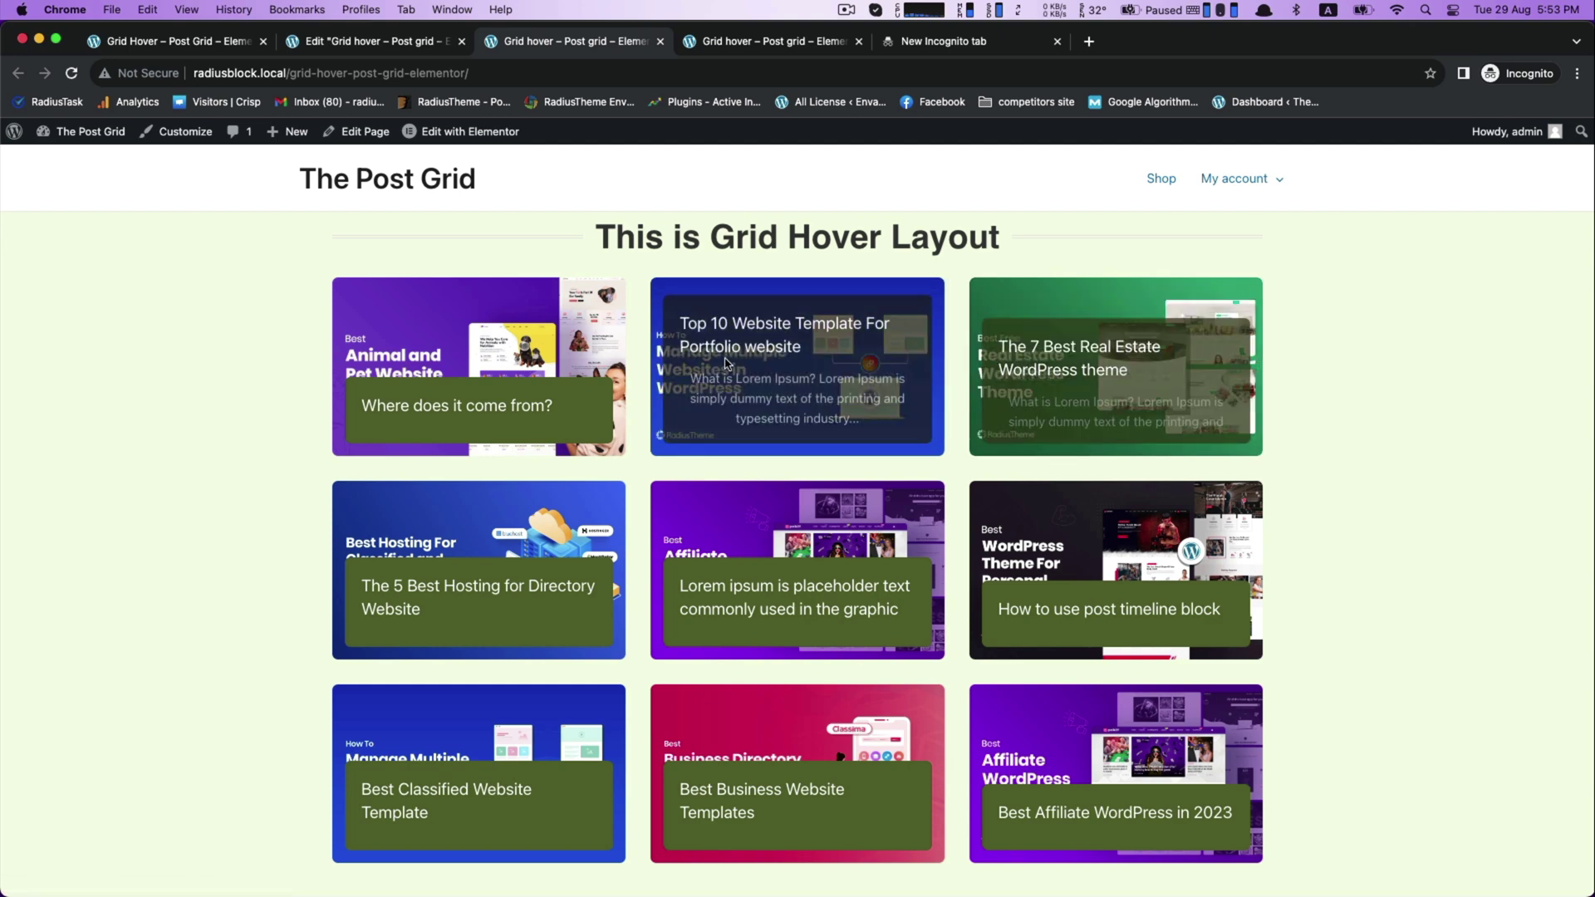
{"action": "scroll", "coordinate": [749, 382], "scroll_direction": "down", "scroll_amount": 2}
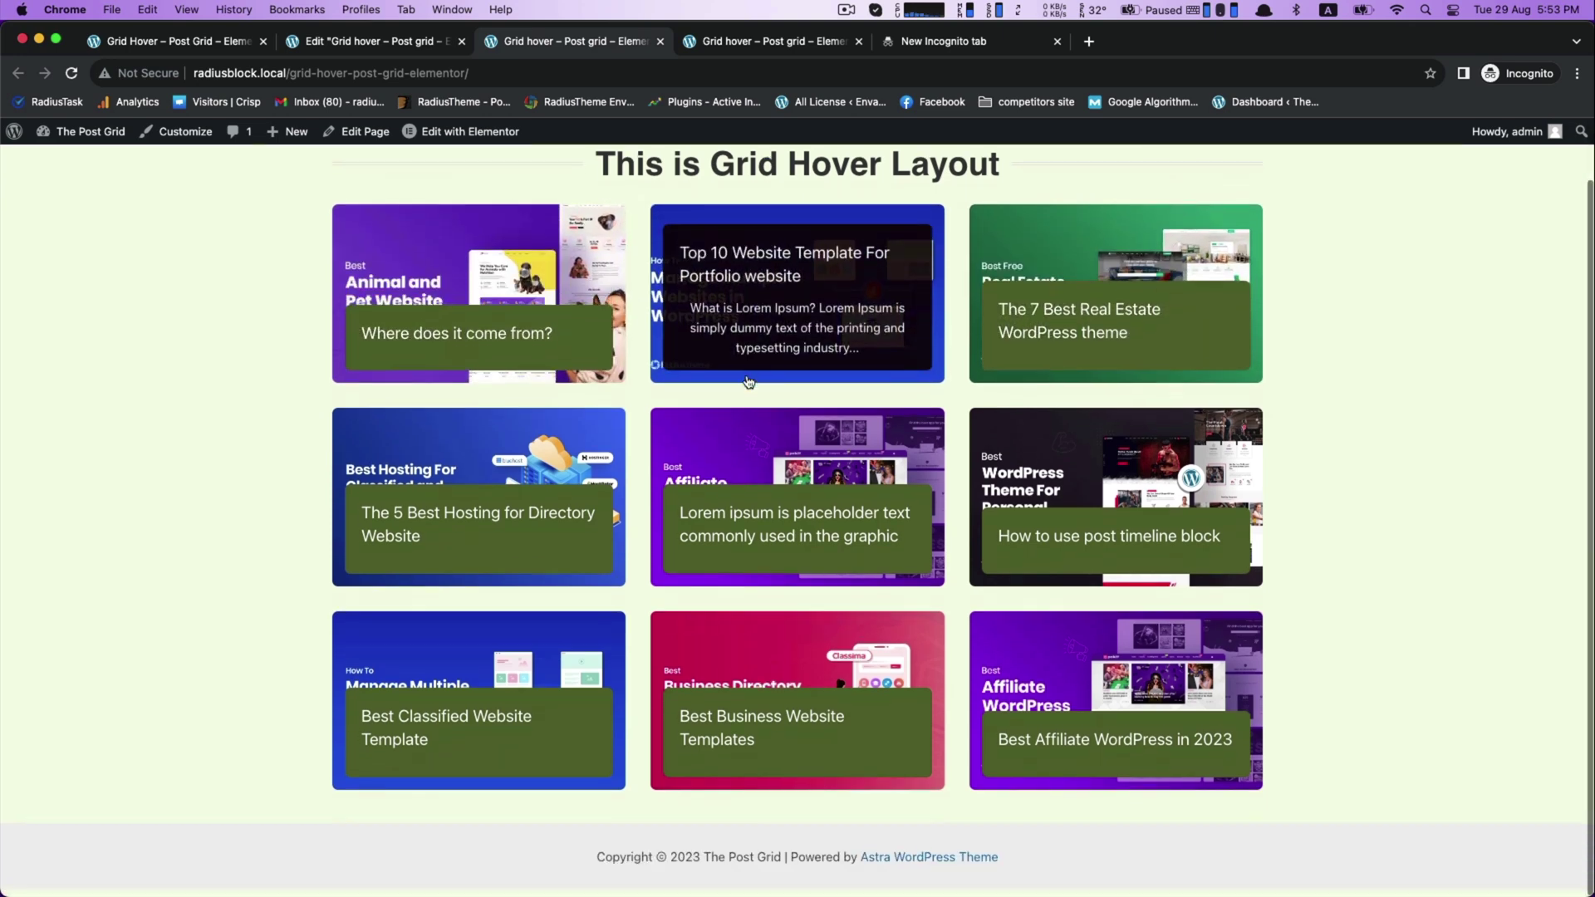